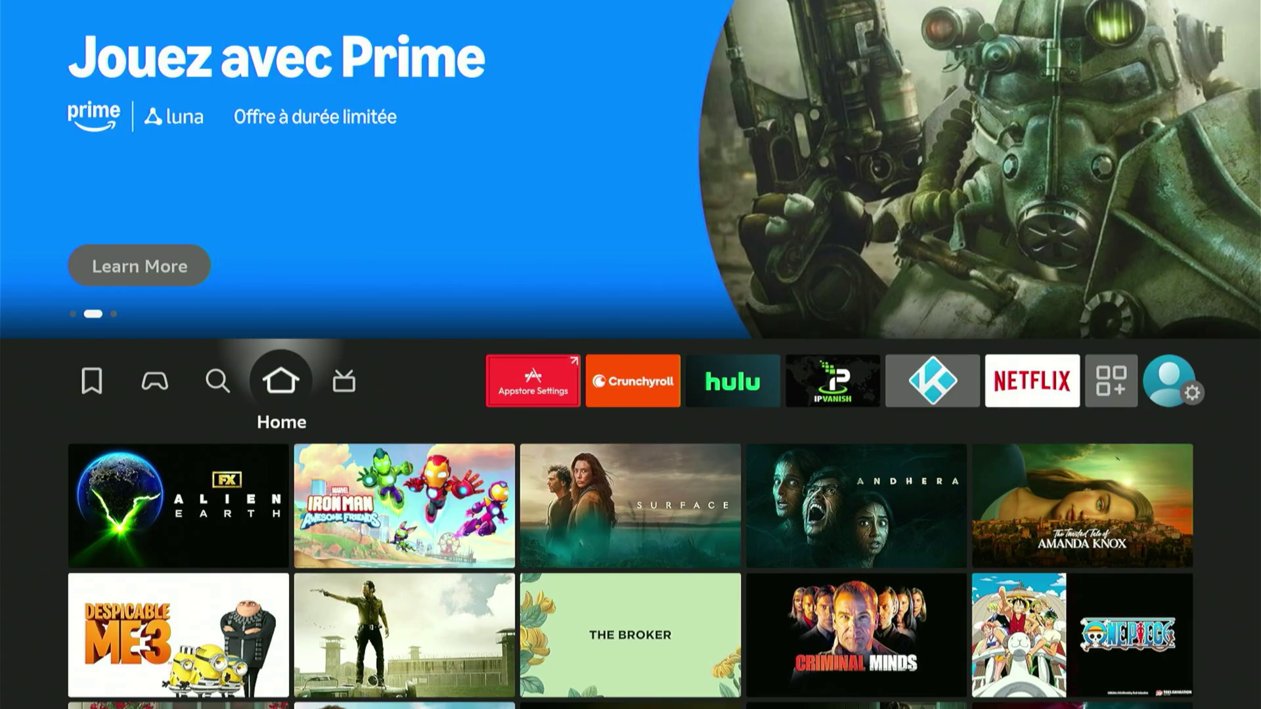
Move focus left to the Find magnifier icon on the home screen.
key("Left")
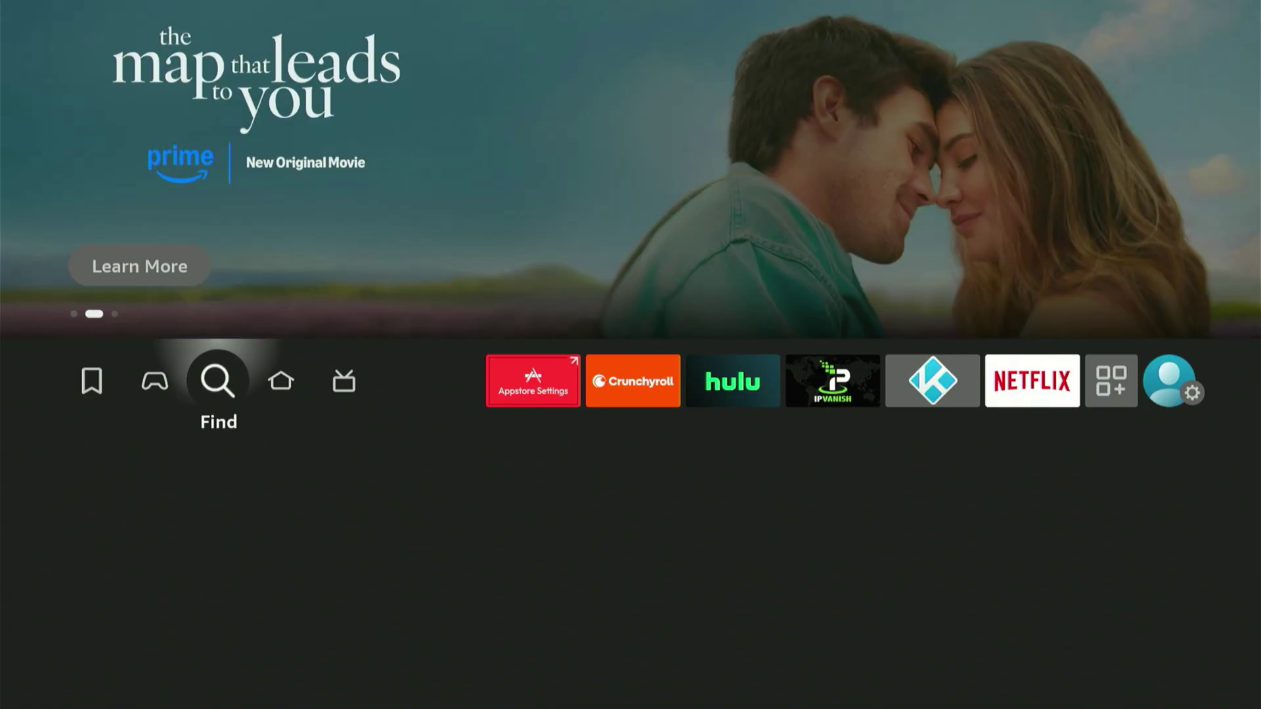
Focus the Search bar in the Find section and bring up the on-screen keyboard.
key("Right")
key("Right")
key("Right")
key("Left")
key("Left")
key("Left")
key("Left")
key("Right")
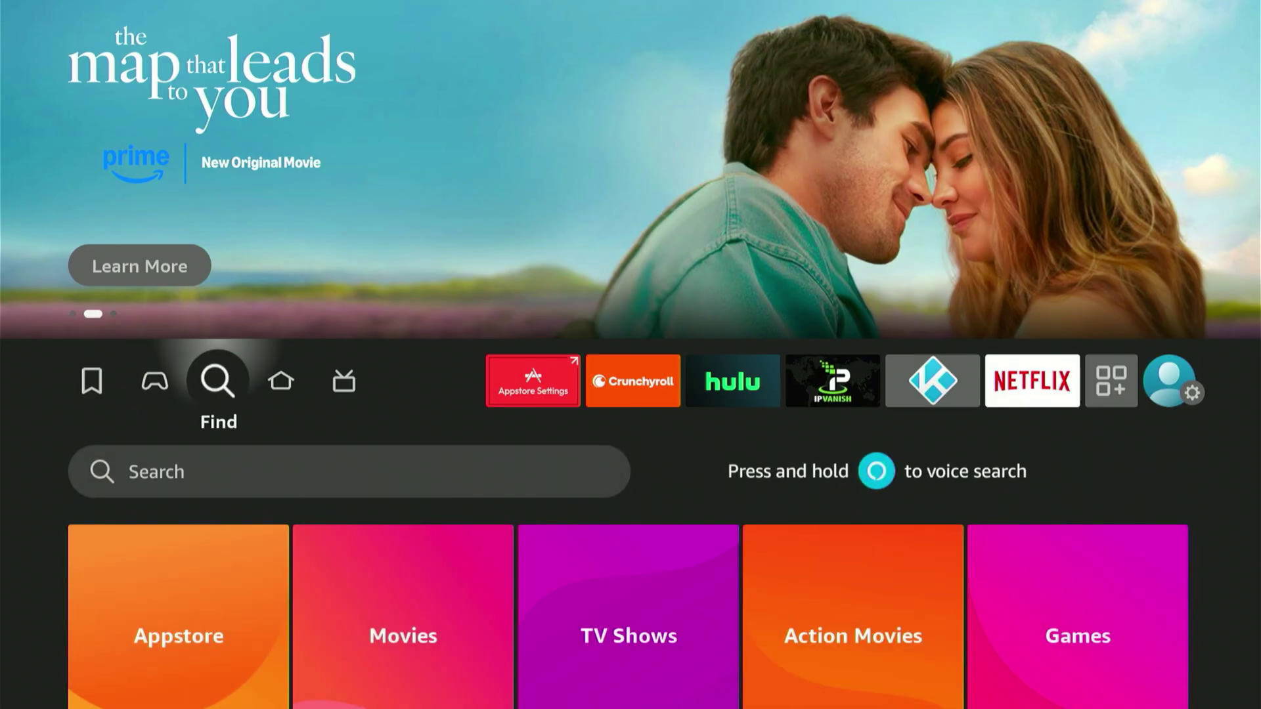
key("Down")
key("Return")
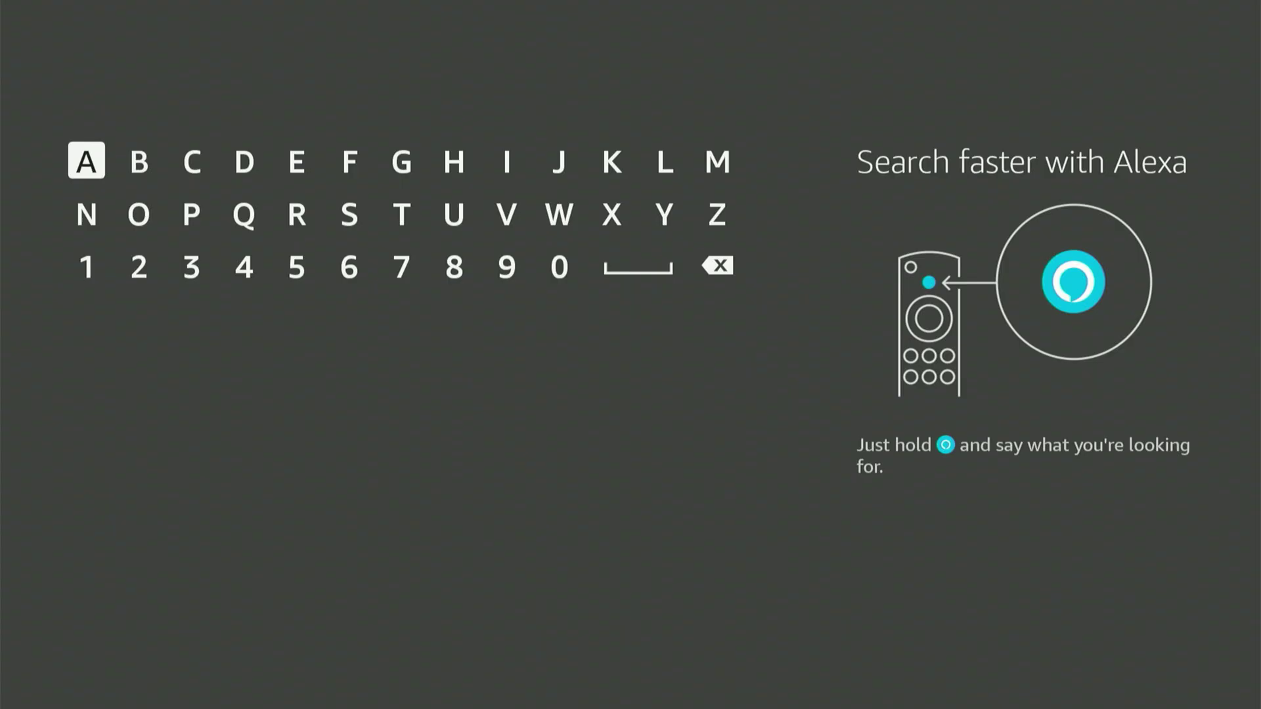
Enter 'Dow' and pick the Downloader suggestion to search for it.
key("Right")
key("Right")
key("Right")
key("Right")
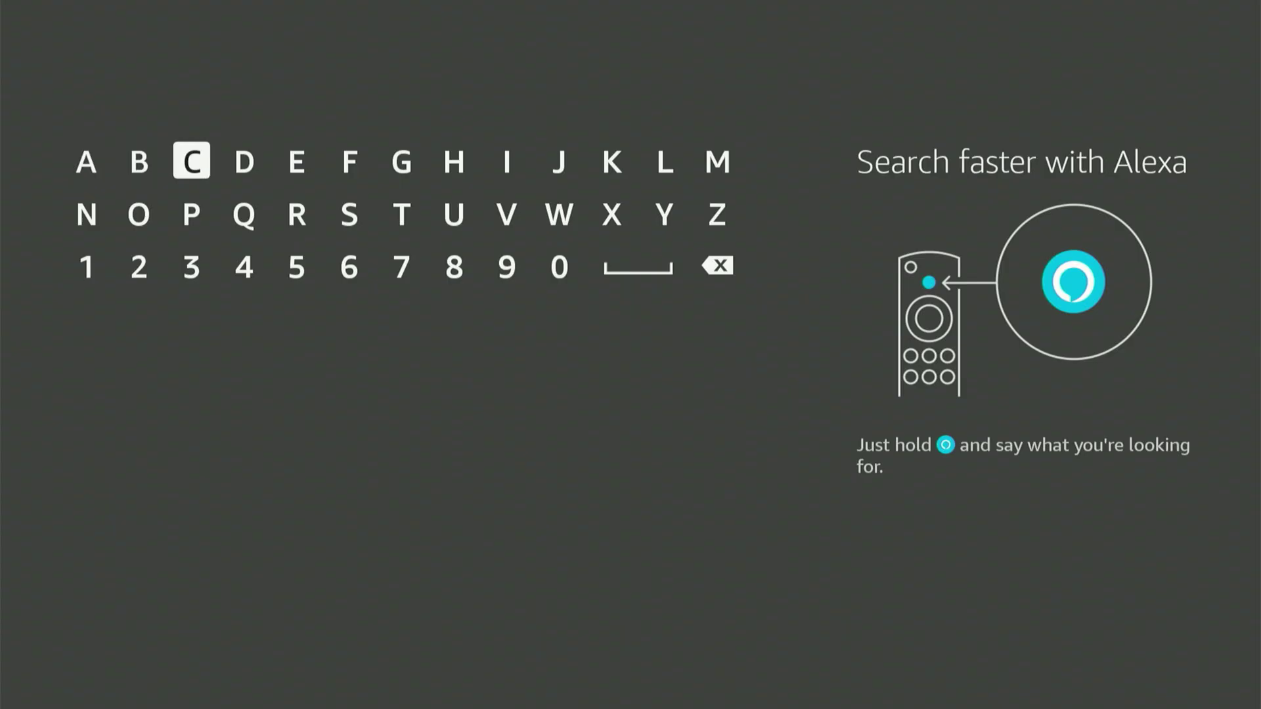
key("Left")
key("Return")
key("Down")
key("Left")
key("Left")
key("Return")
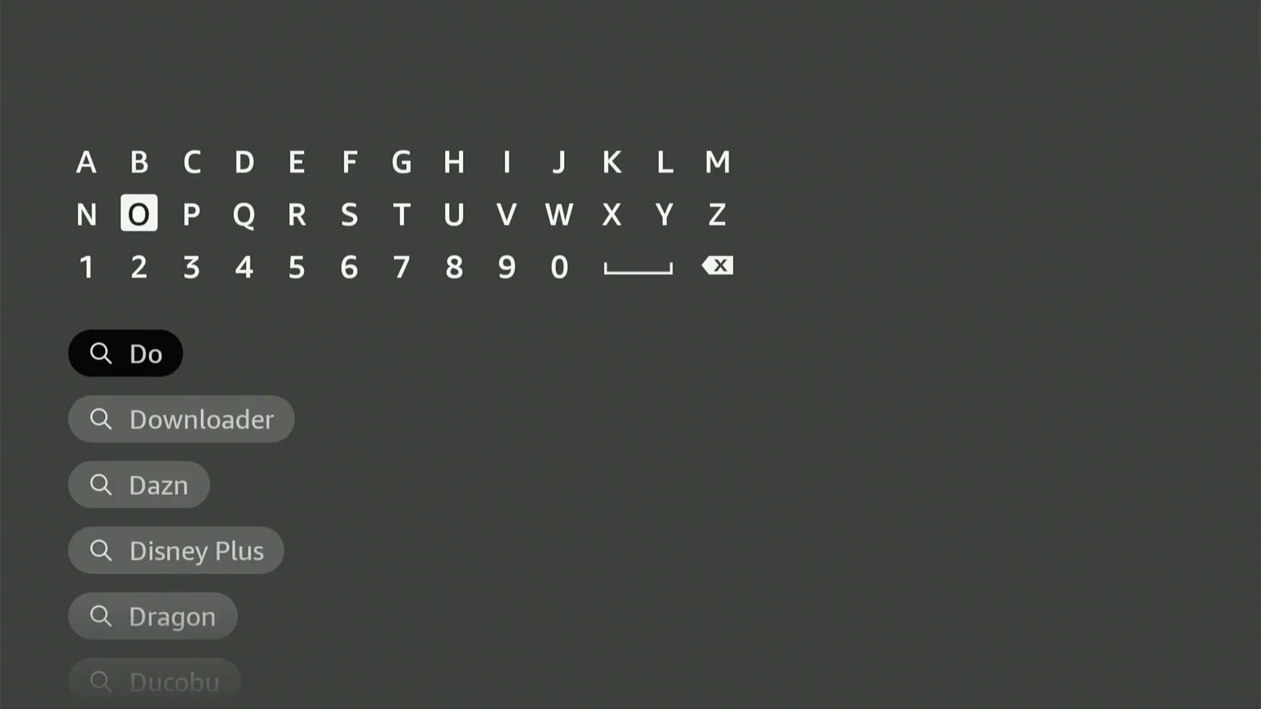
key("Right")
key("Right")
key("Right")
key("Right")
key("Right")
key("Right")
key("Right")
key("Right")
key("Return")
key("Down")
key("Down")
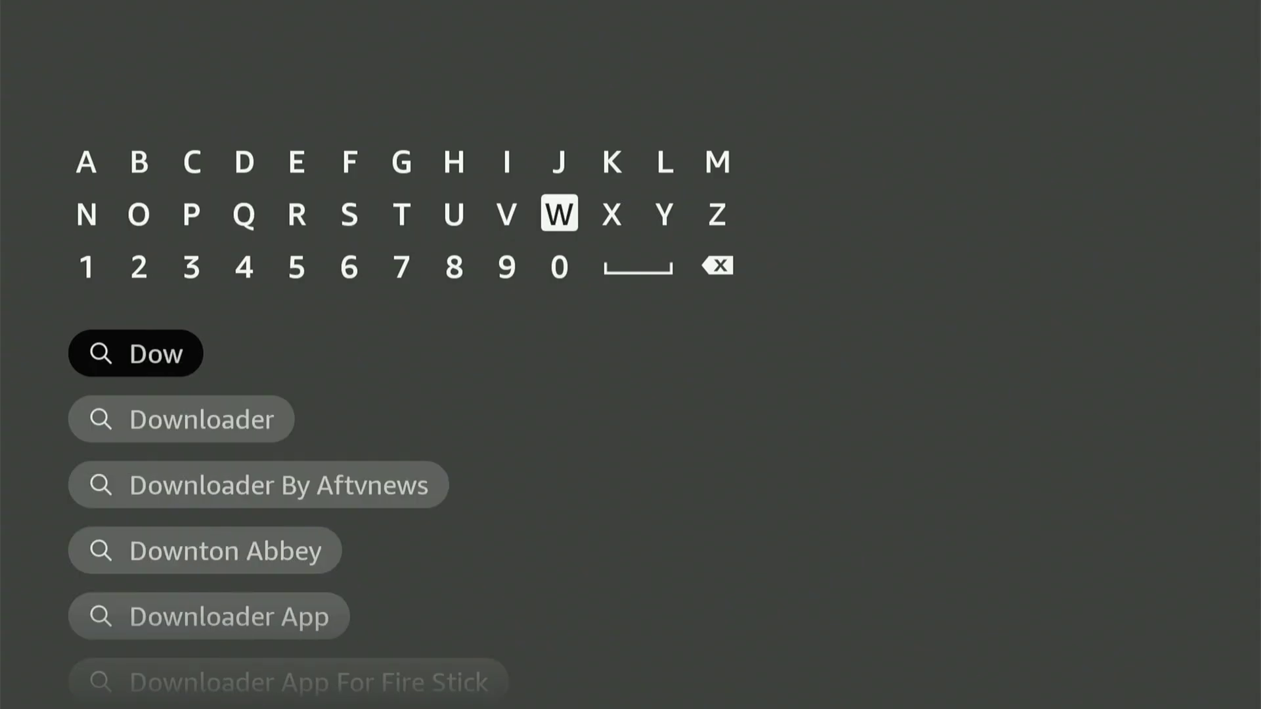
key("Down")
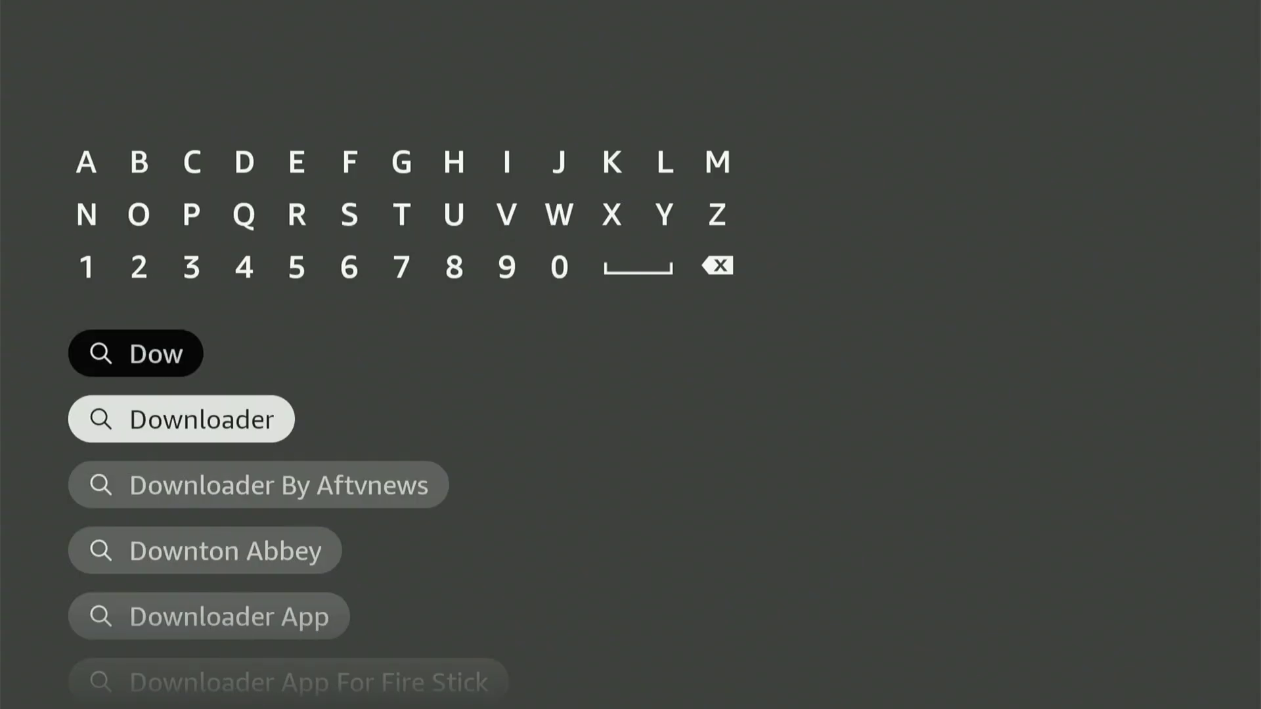
key("Return")
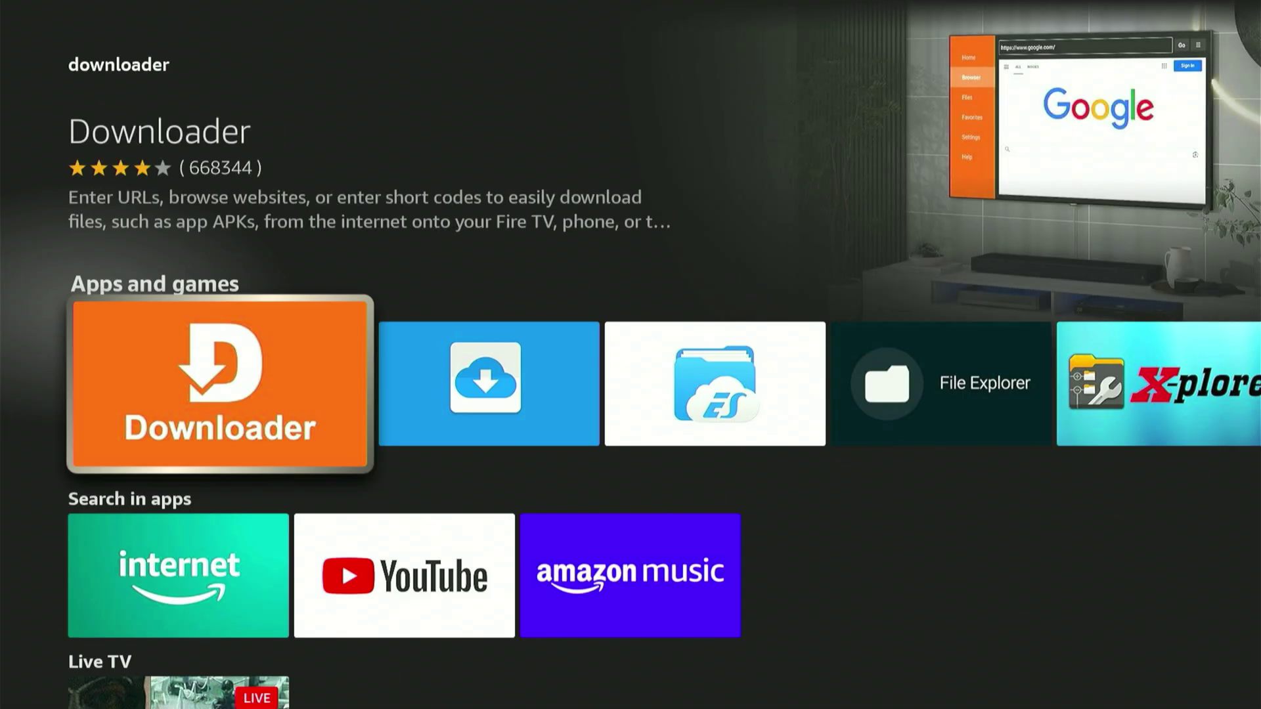
Open the Downloader store page, install the app, then open it once installed.
key("Return")
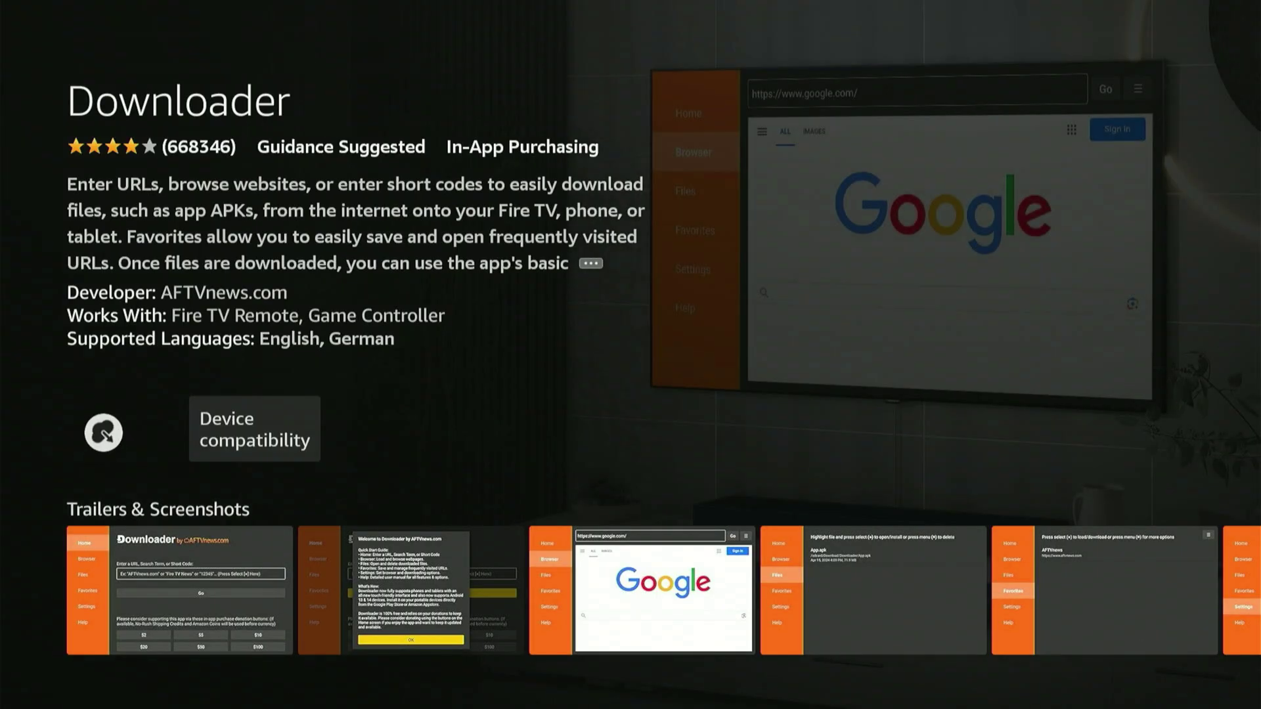
key("Return")
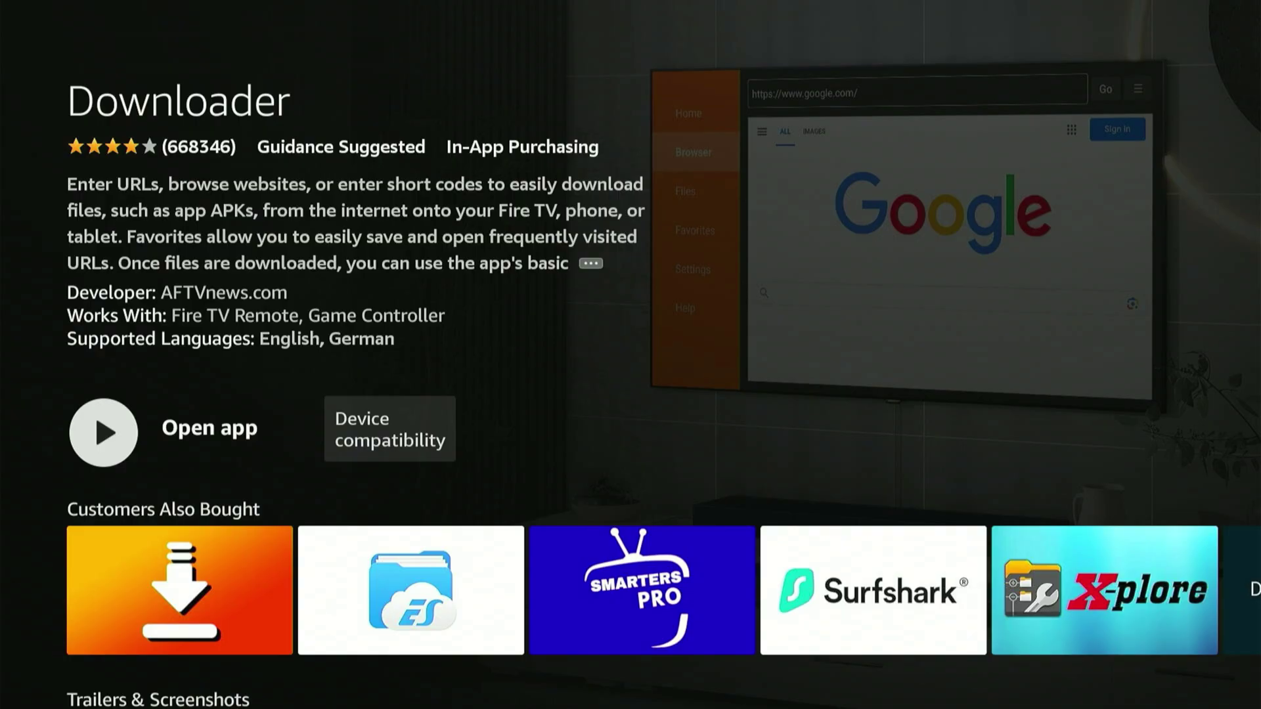
key("Return")
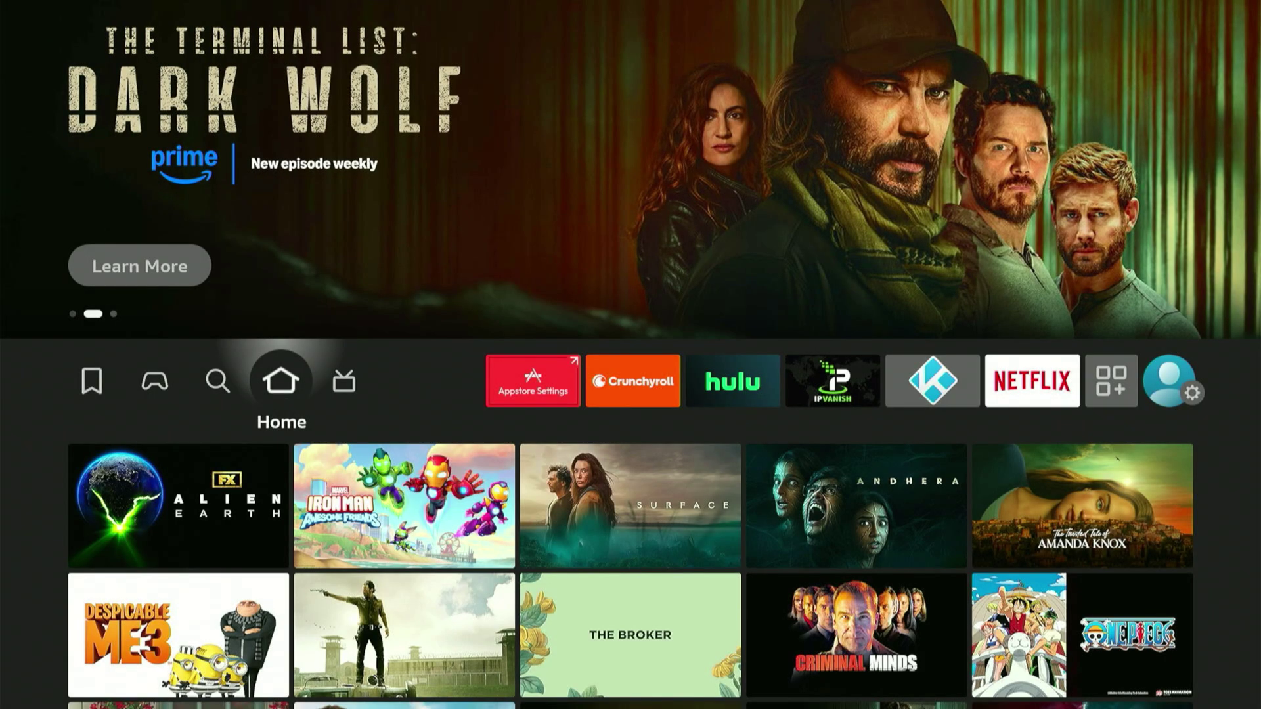
Move right along the top bar to the Settings gear to reveal the settings grid.
key("Right")
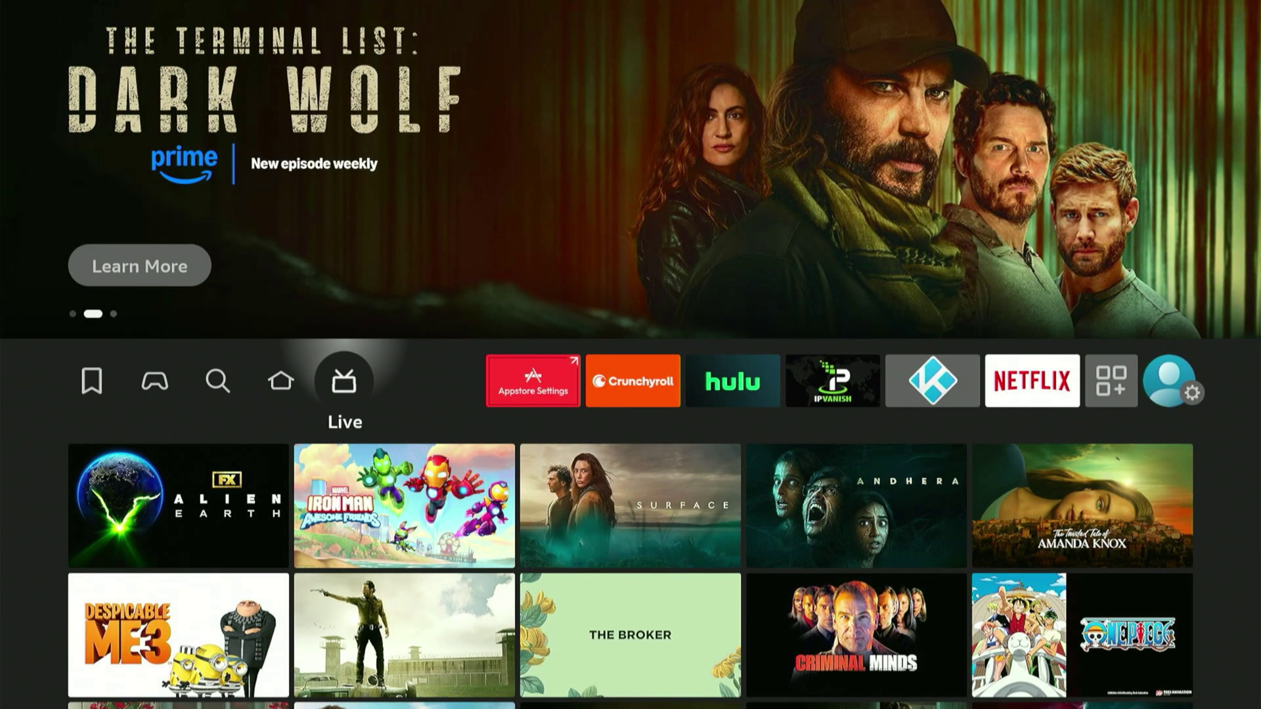
key("Right")
key("Right")
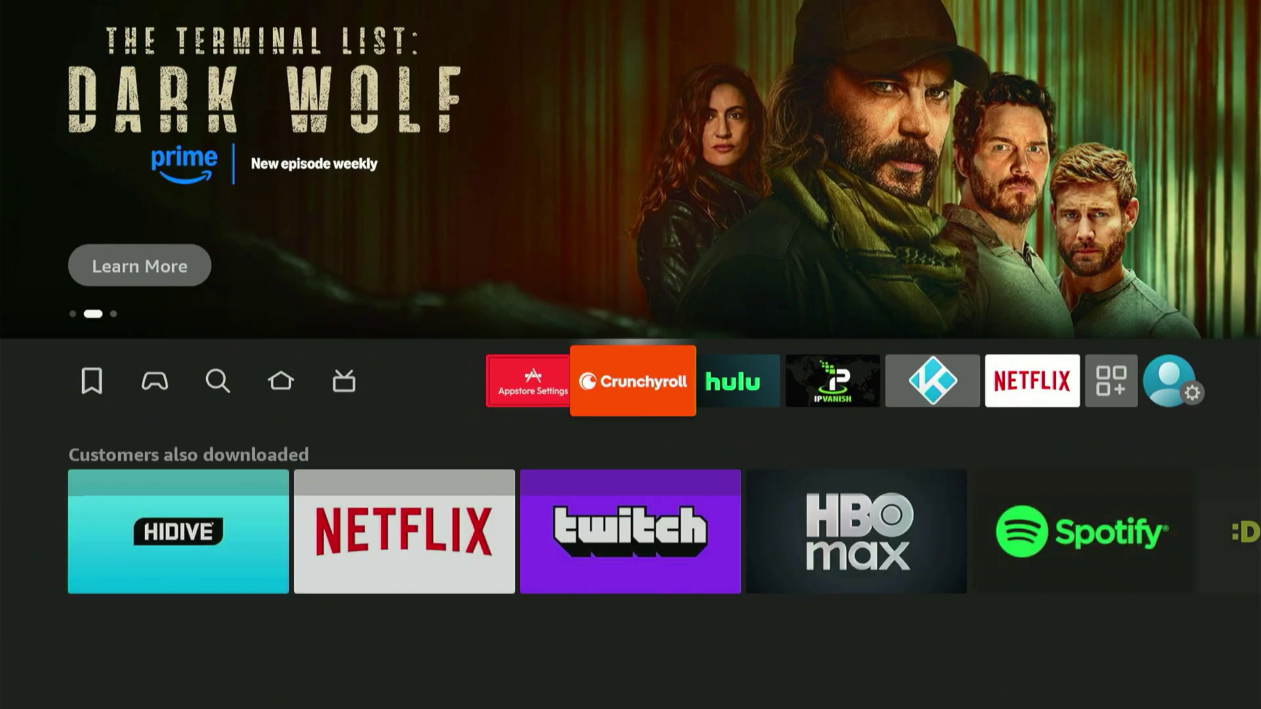
key("Right")
key("Right")
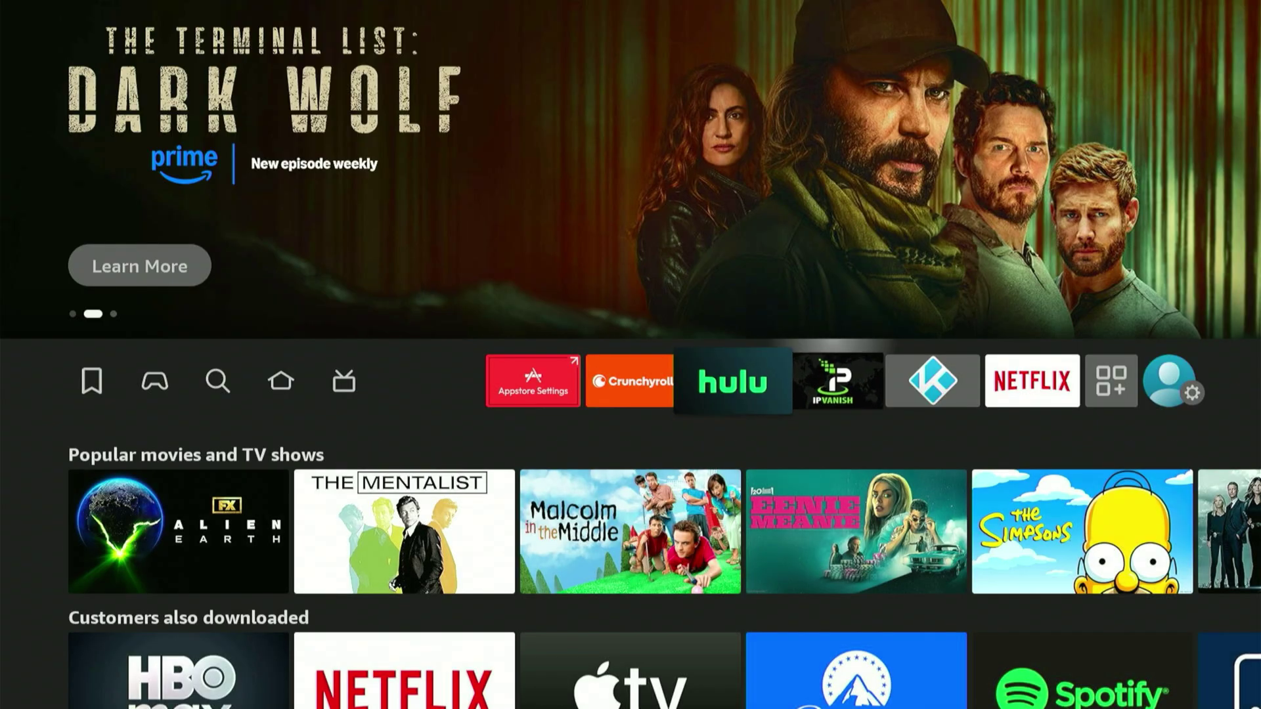
key("Right")
key("Right")
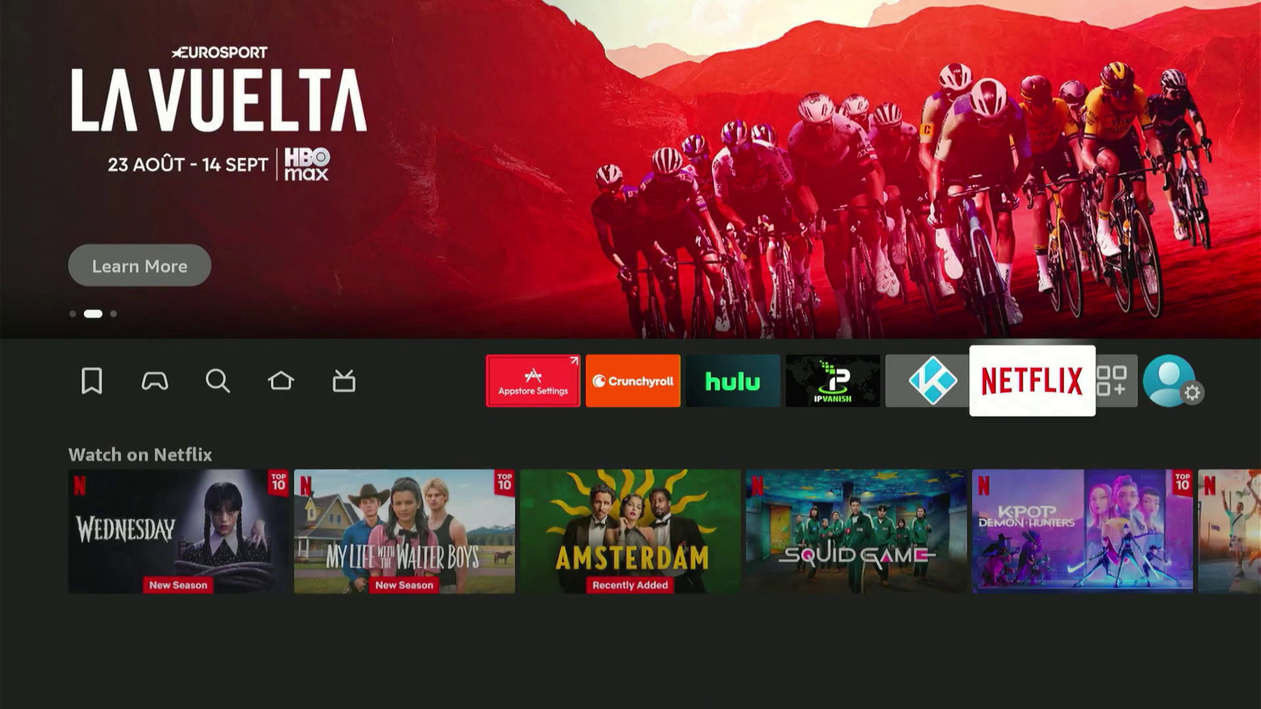
key("Right")
key("Right")
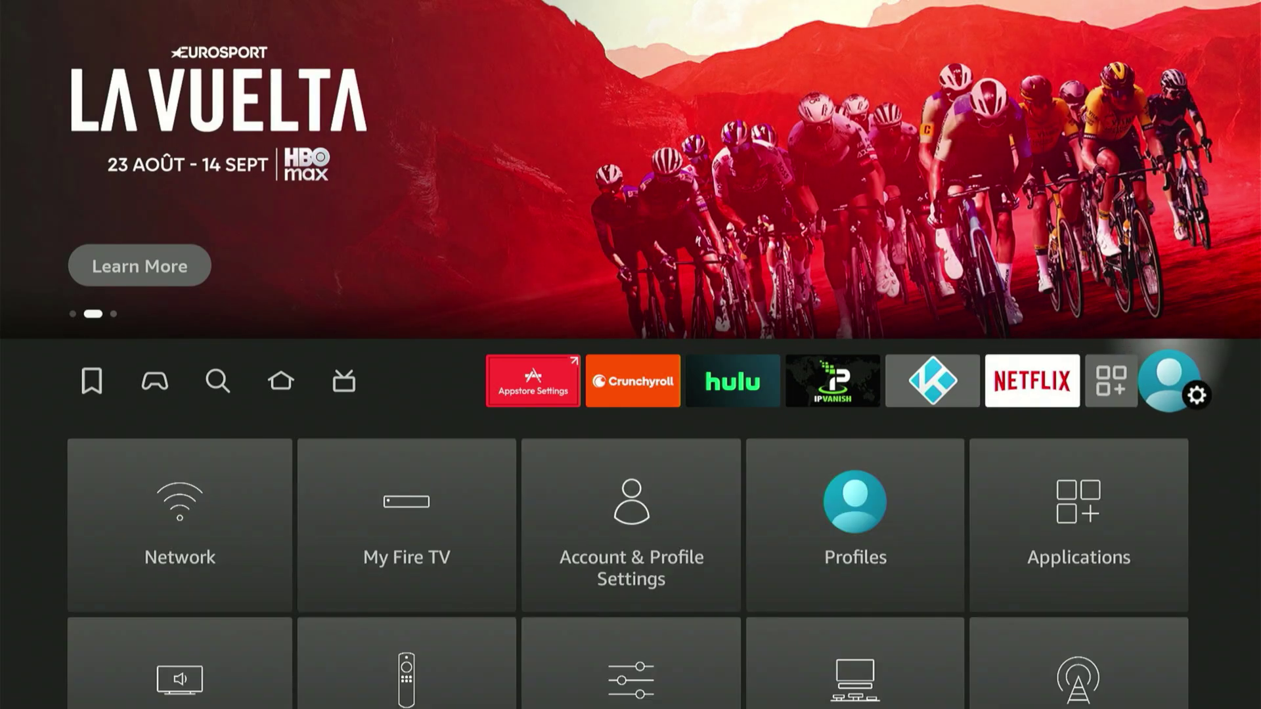
Browse the settings tiles and open My Fire TV.
key("Down")
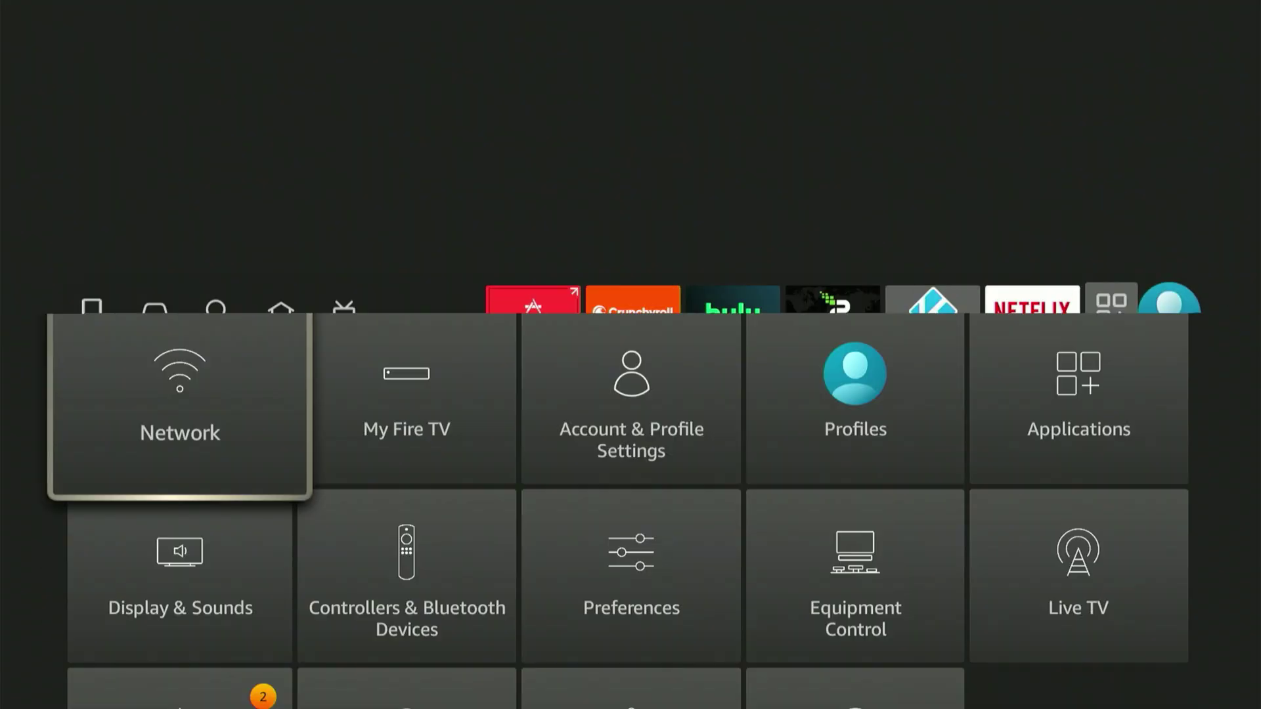
key("Down")
key("Right")
key("Right")
key("Right")
key("Up")
key("Right")
key("Down")
key("Left")
key("Down")
key("Left")
key("Left")
key("Up")
key("Right")
key("Right")
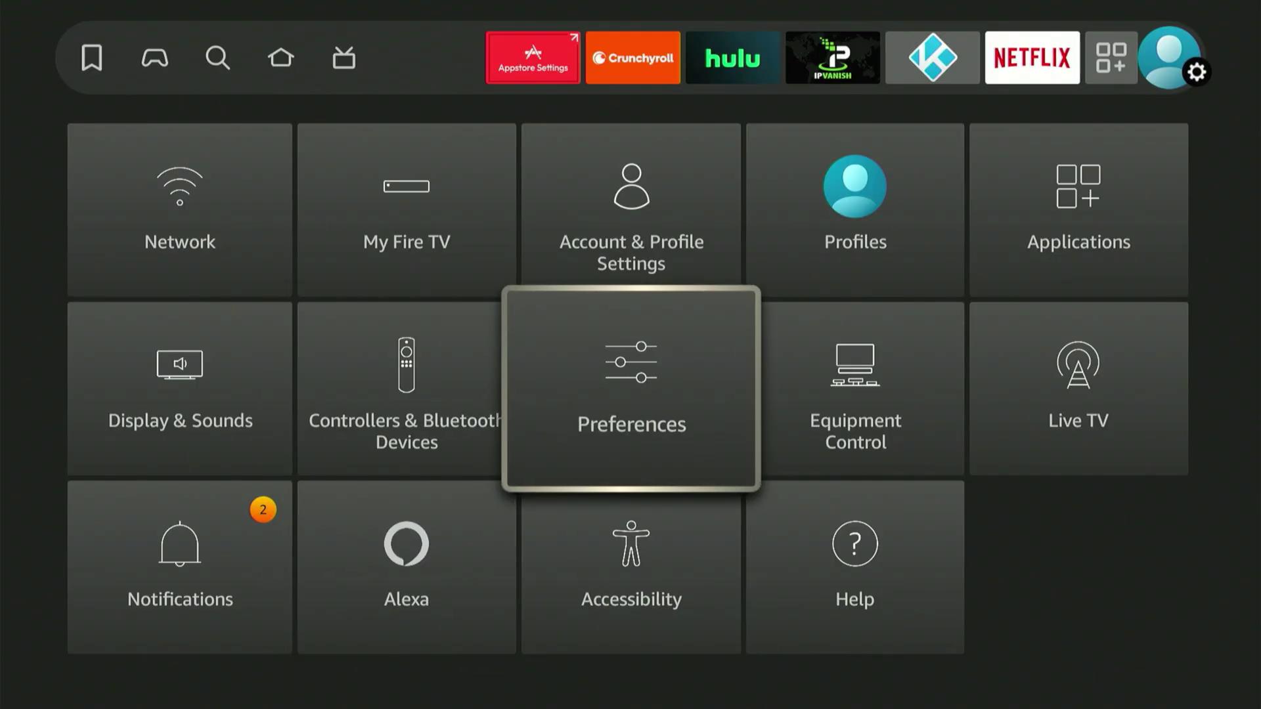
key("Up")
key("Left")
key("Down")
key("Down")
key("Left")
key("Left")
key("Up")
key("Up")
key("Right")
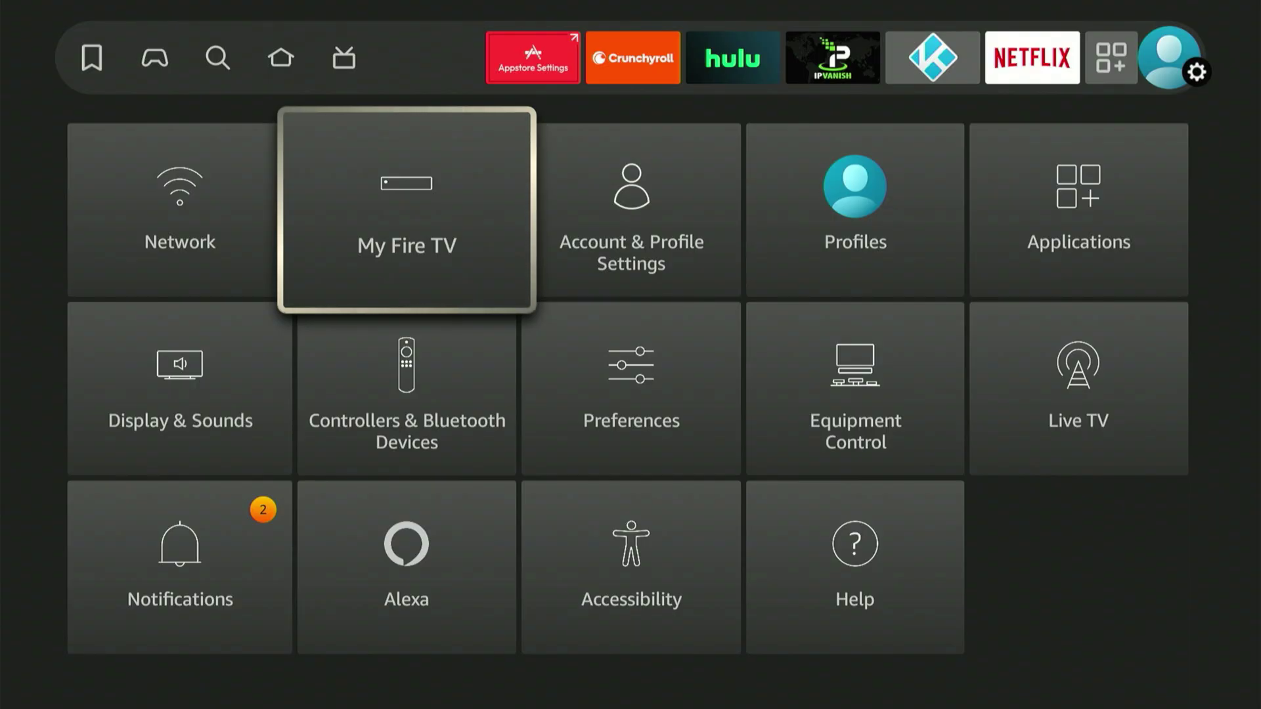
key("Return")
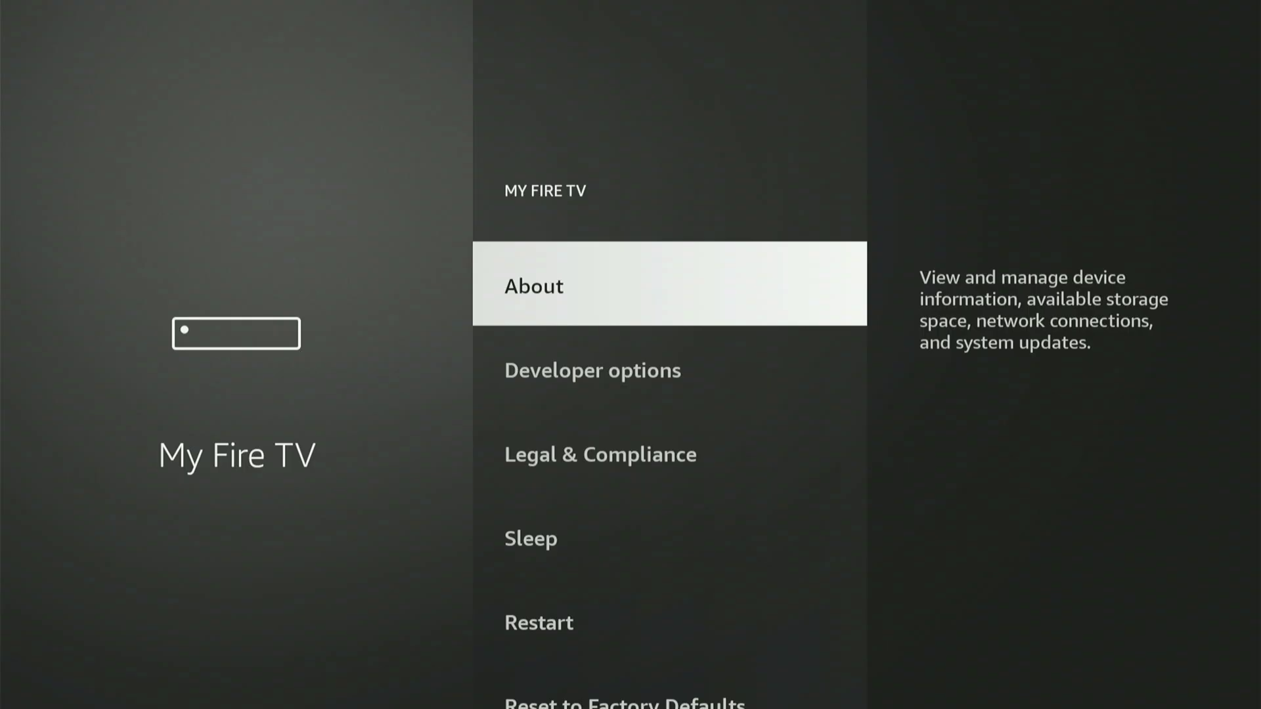
Open About and press the device entry repeatedly until it reports developer mode is already on.
key("Down")
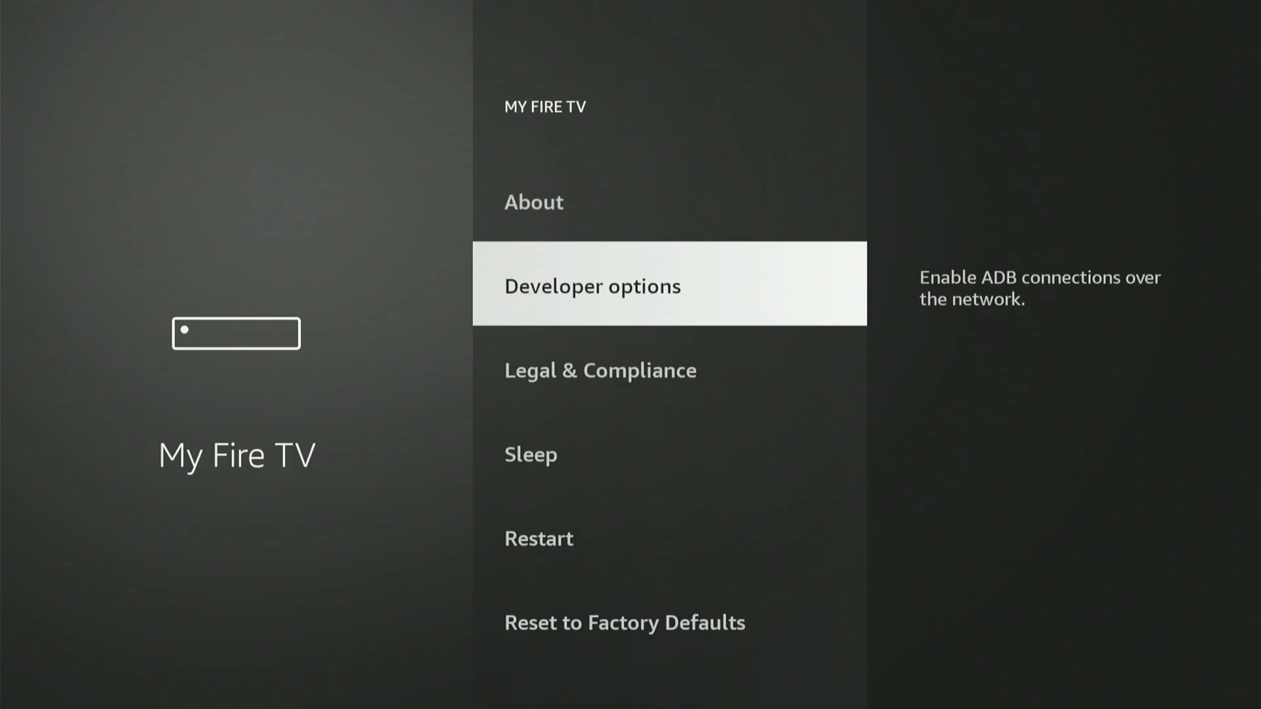
key("Up")
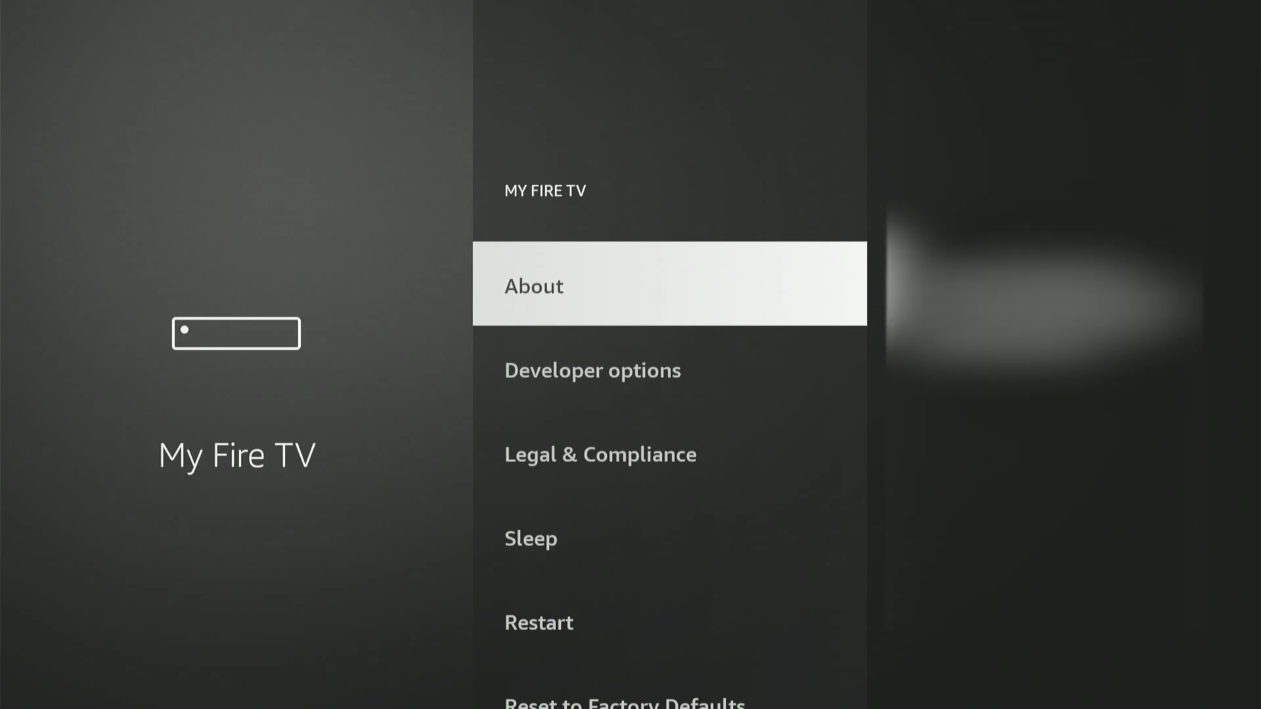
key("Return")
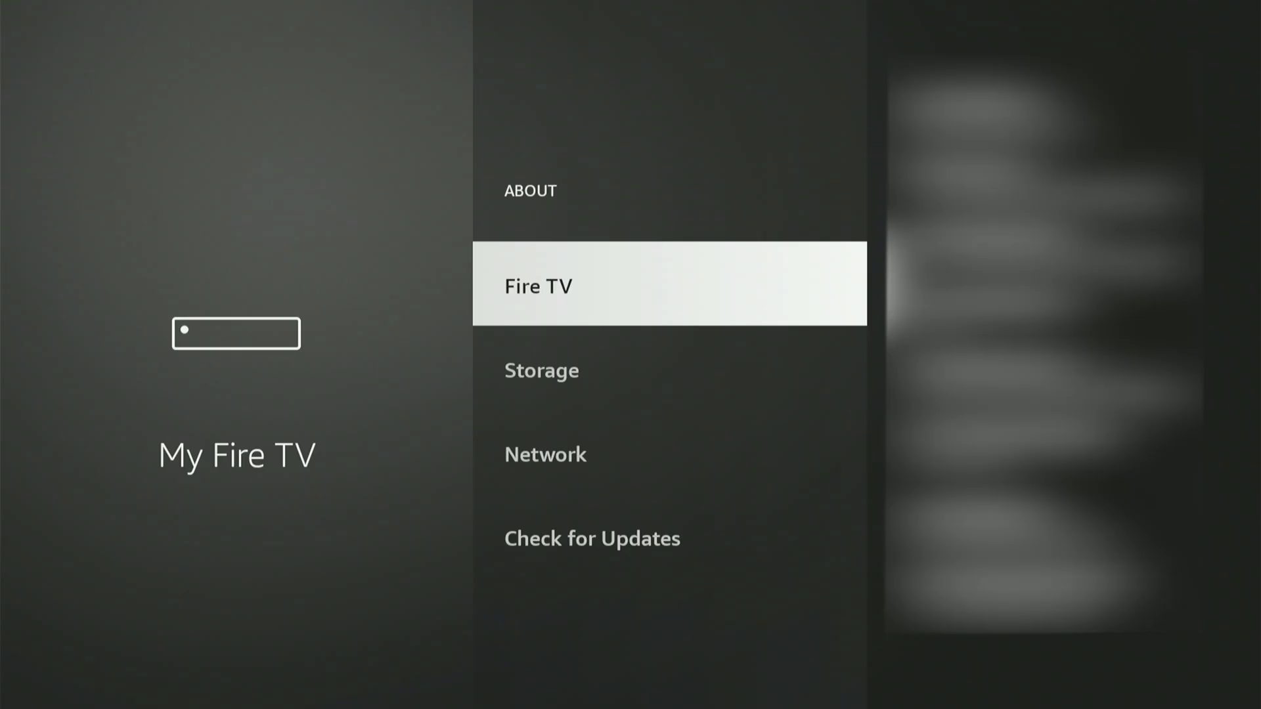
key("Return")
key("Return")
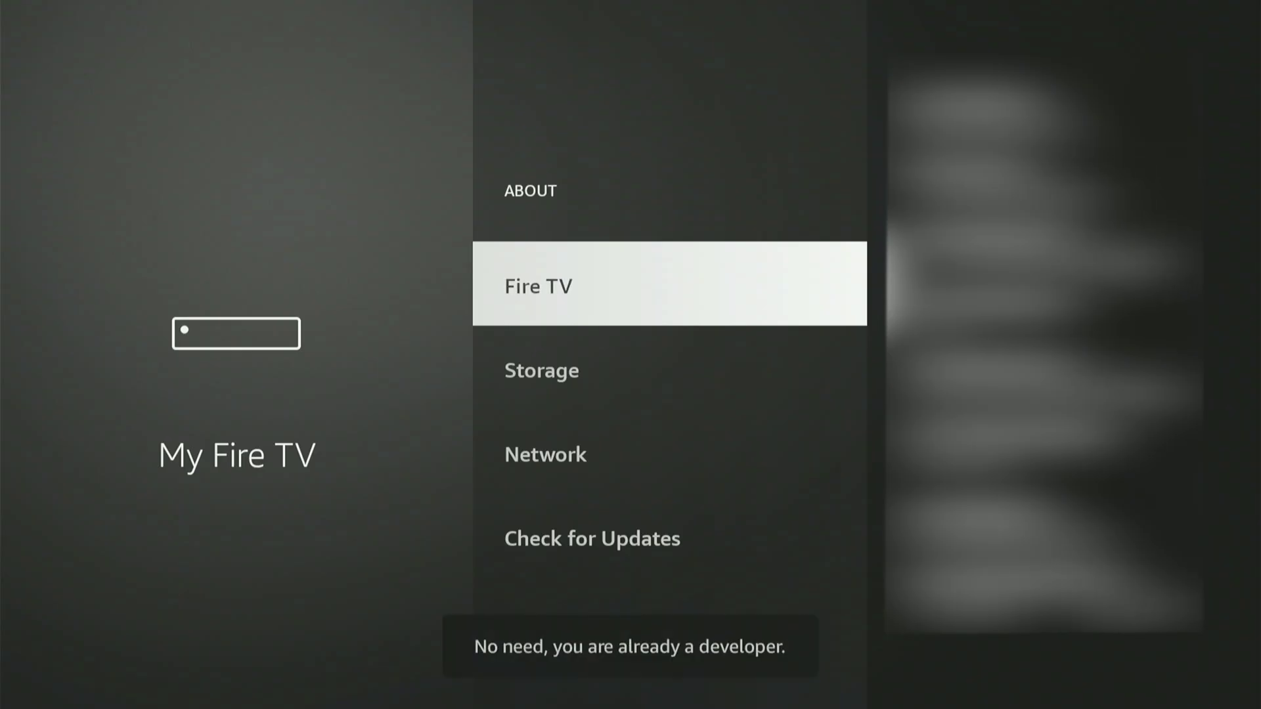
key("Return")
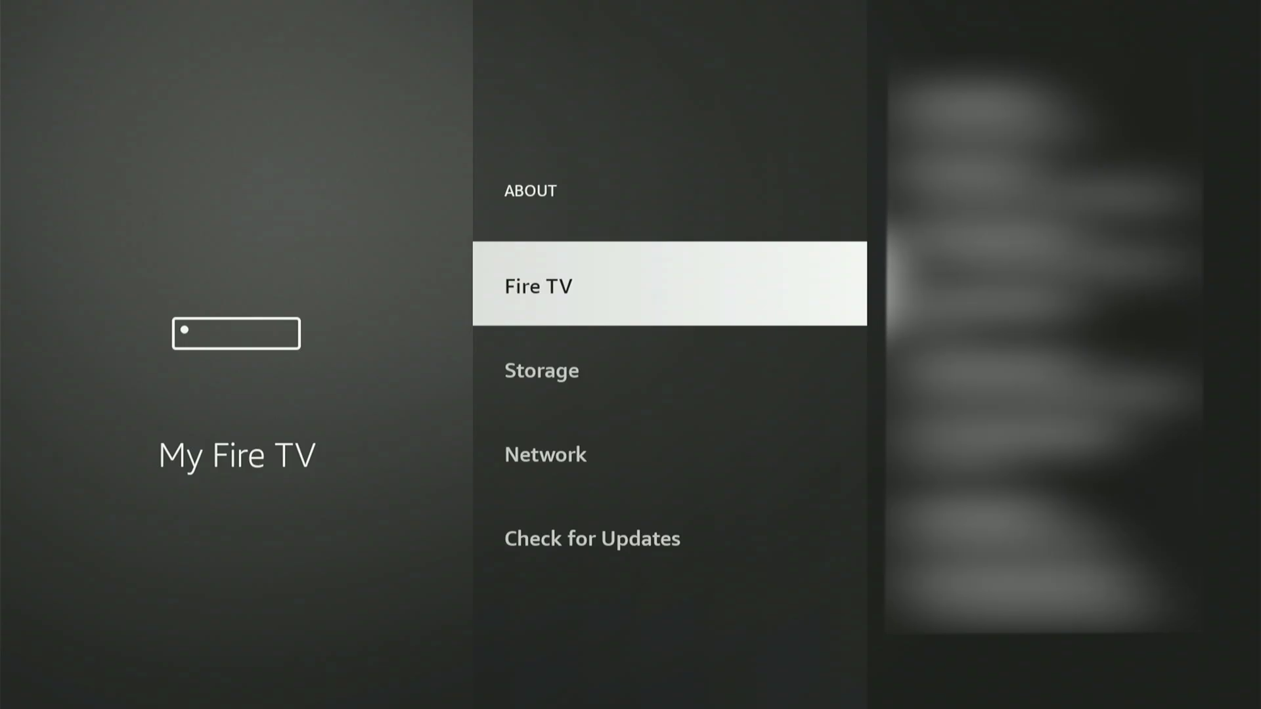
Return to the My Fire TV list and open Developer options.
key("Escape")
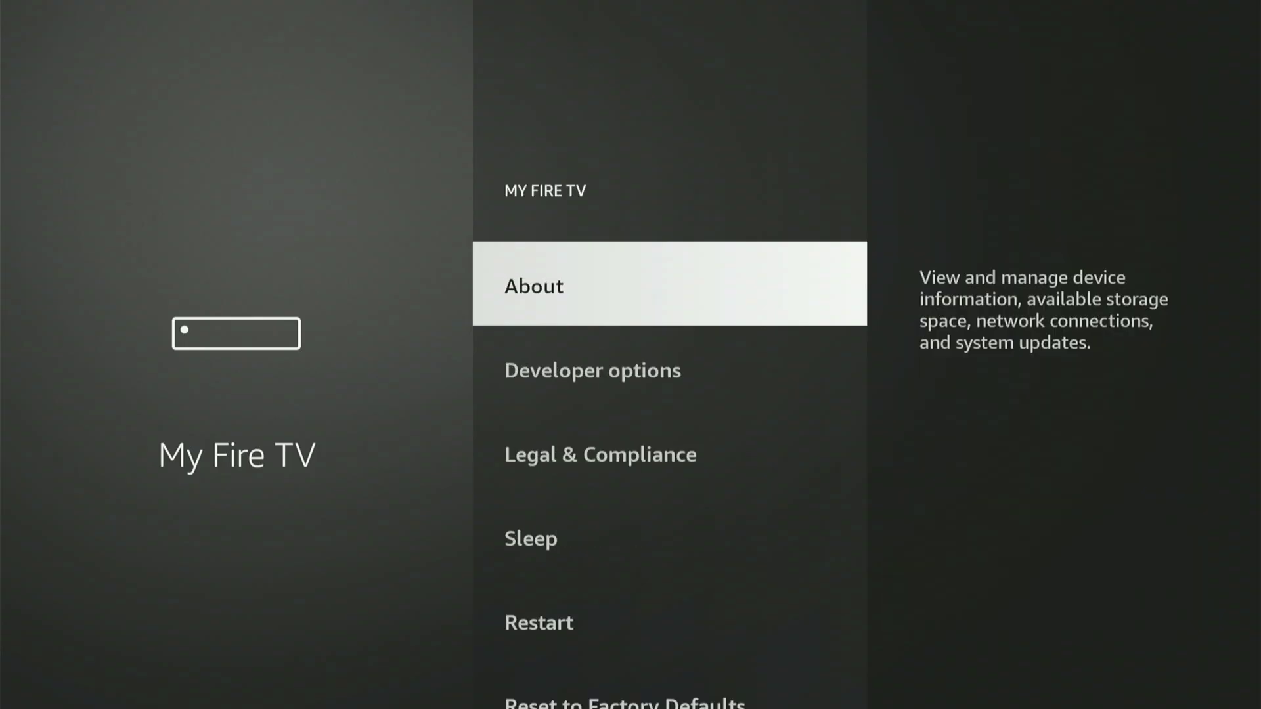
key("Down")
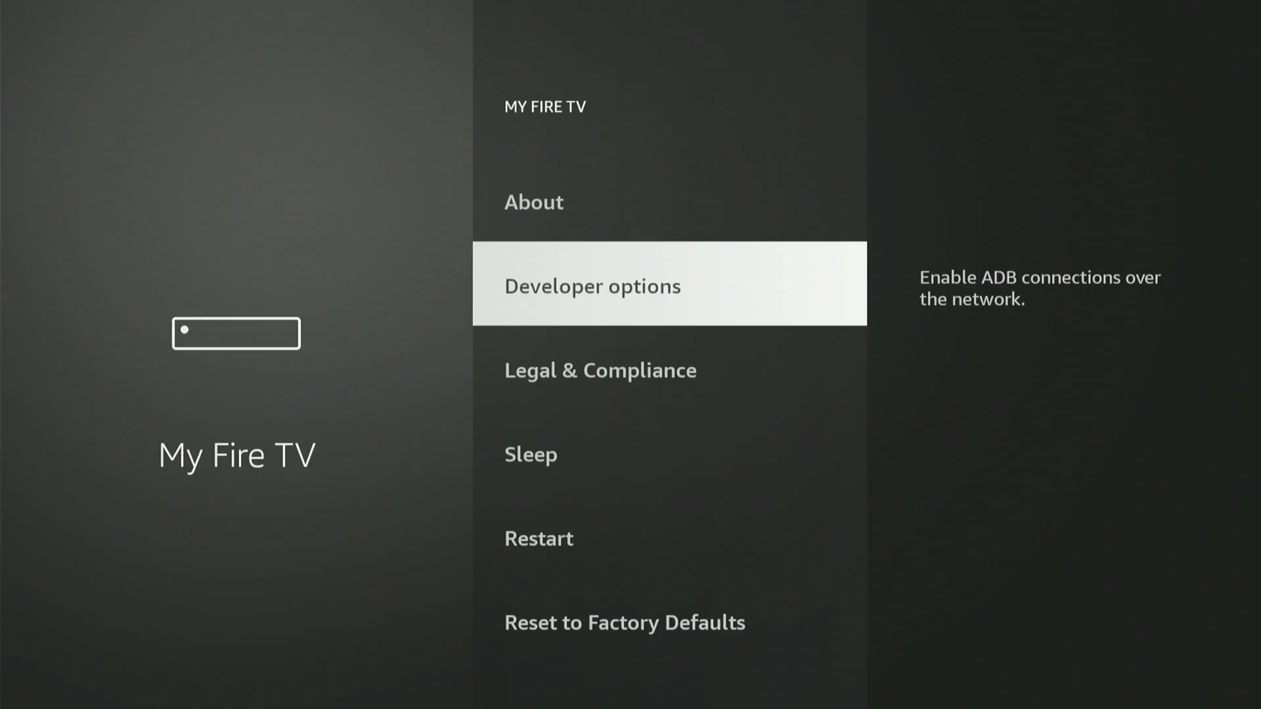
key("Return")
key("Return")
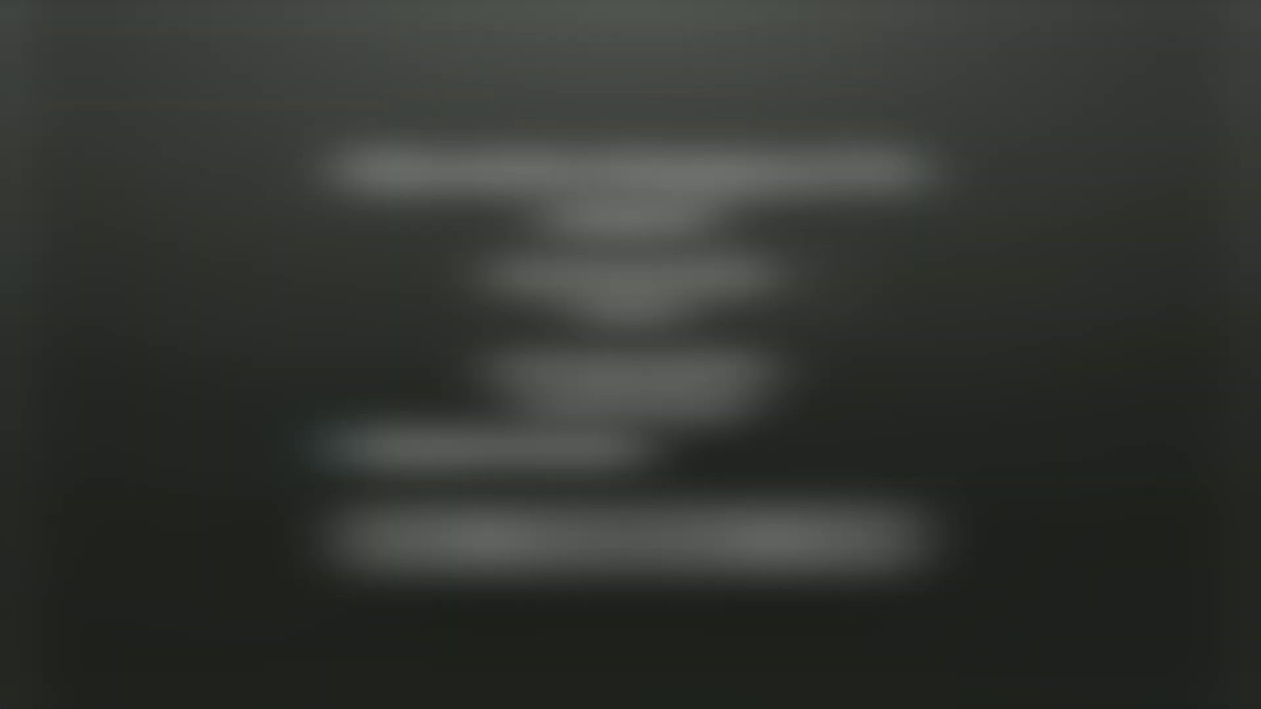
Switch Install unknown apps ON for Downloader in Developer options, then go back Home.
left_click(473, 540)
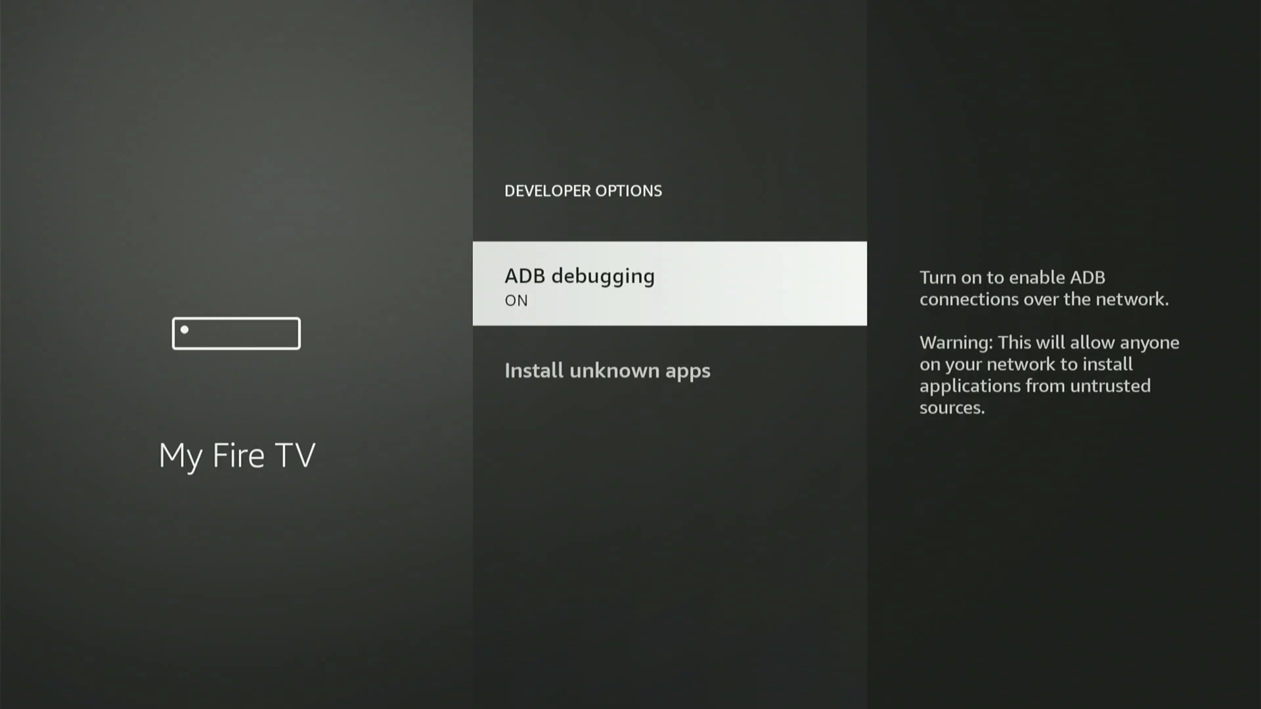
key("Down")
key("Return")
key("Down")
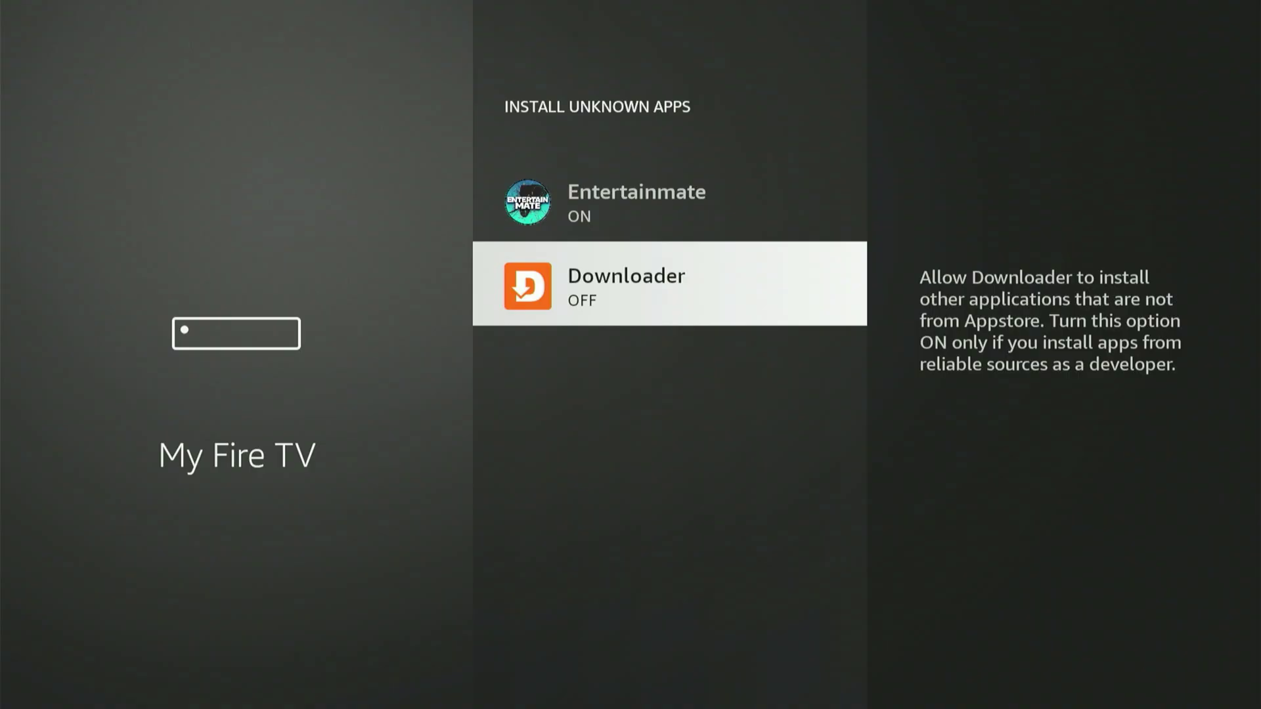
key("Return")
key("Escape")
key("Home")
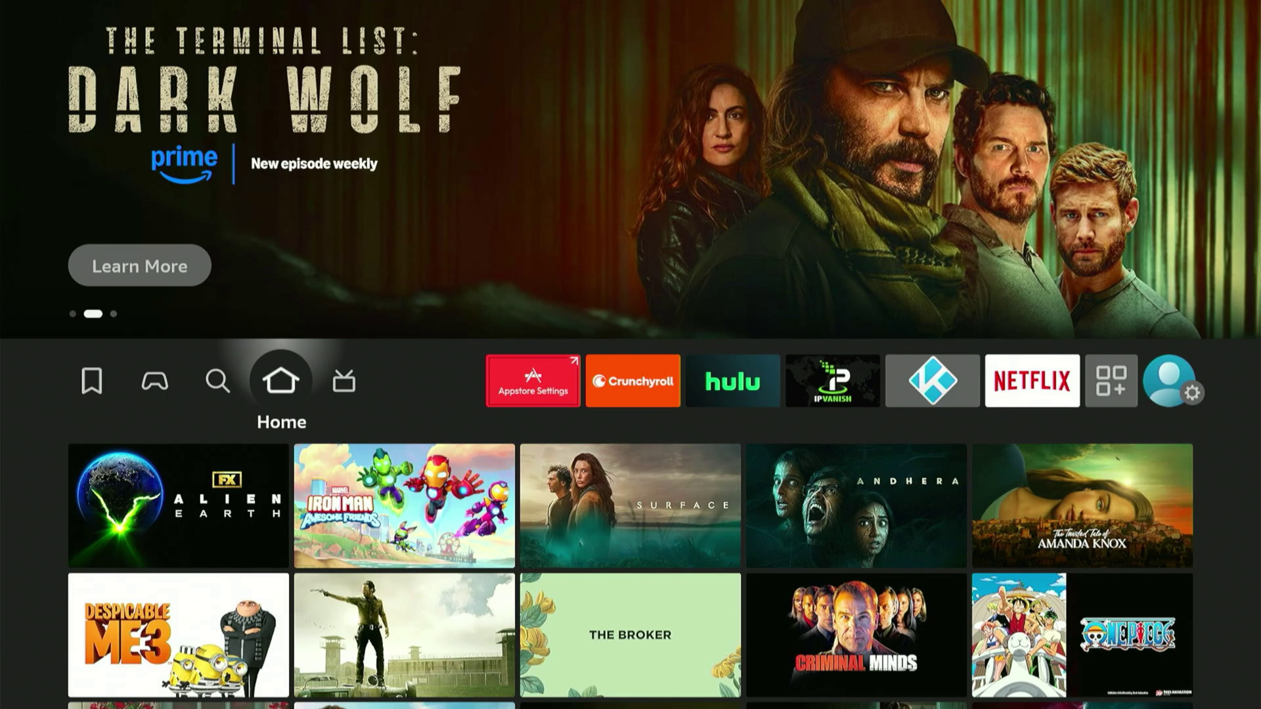
Open Your Apps & Channels from the apps row and launch the Downloader tile.
key("Right")
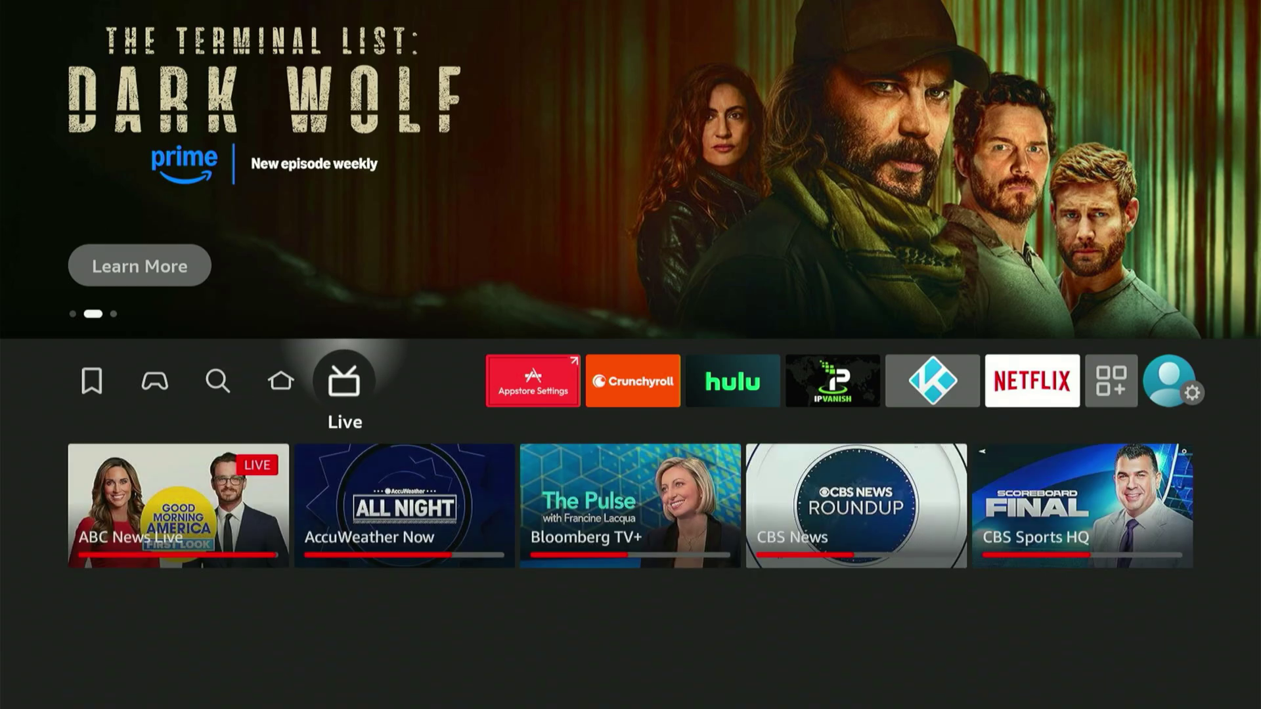
key("Right")
key("Right")
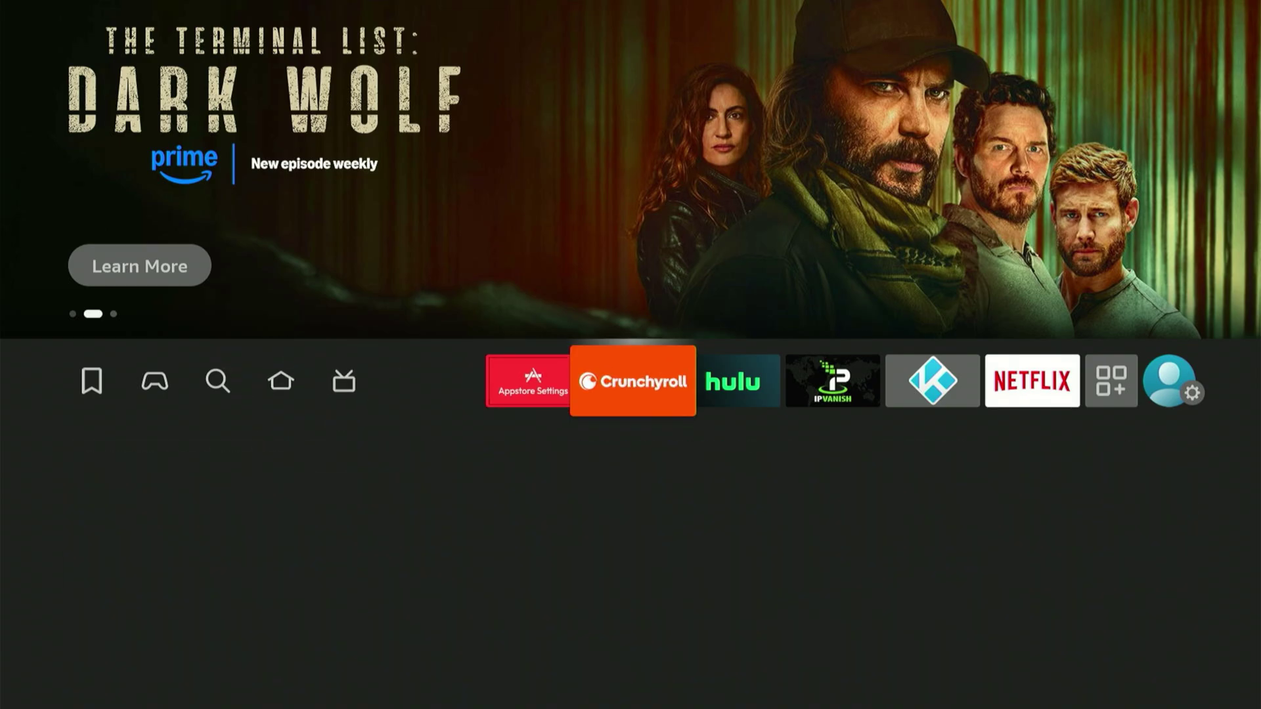
key("Right")
key("Right")
key("Right")
key("Right")
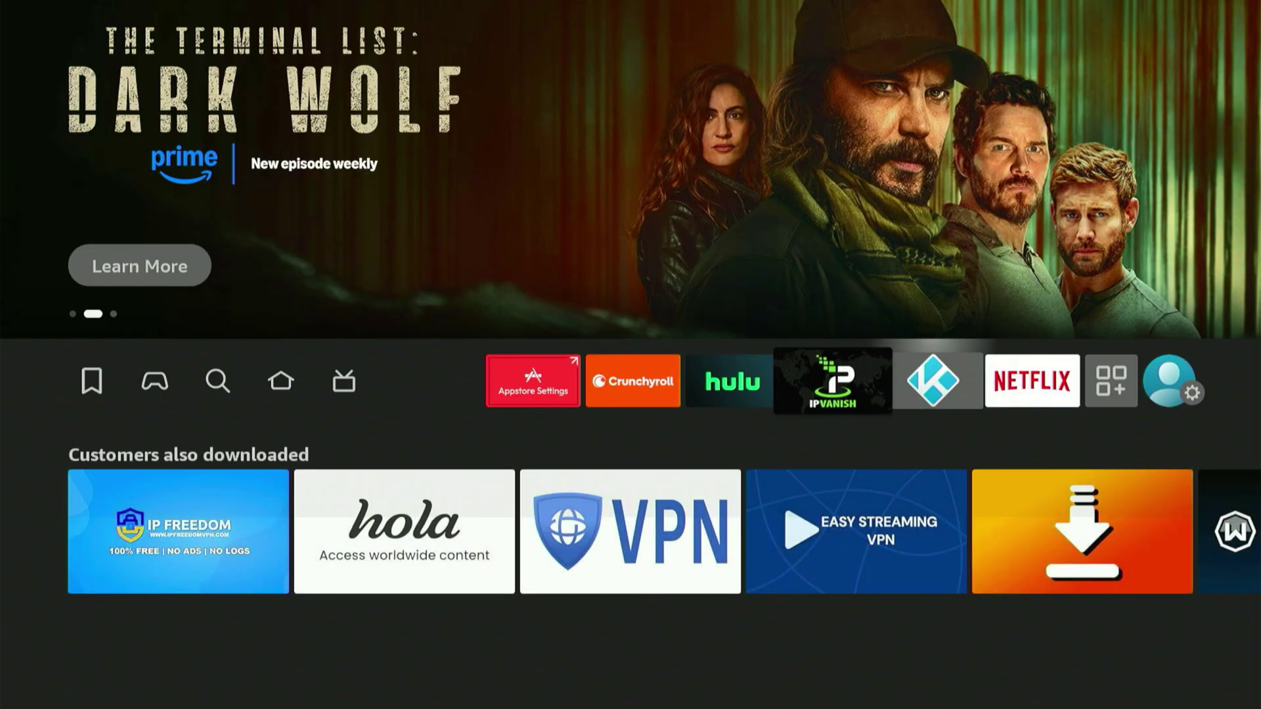
key("Right")
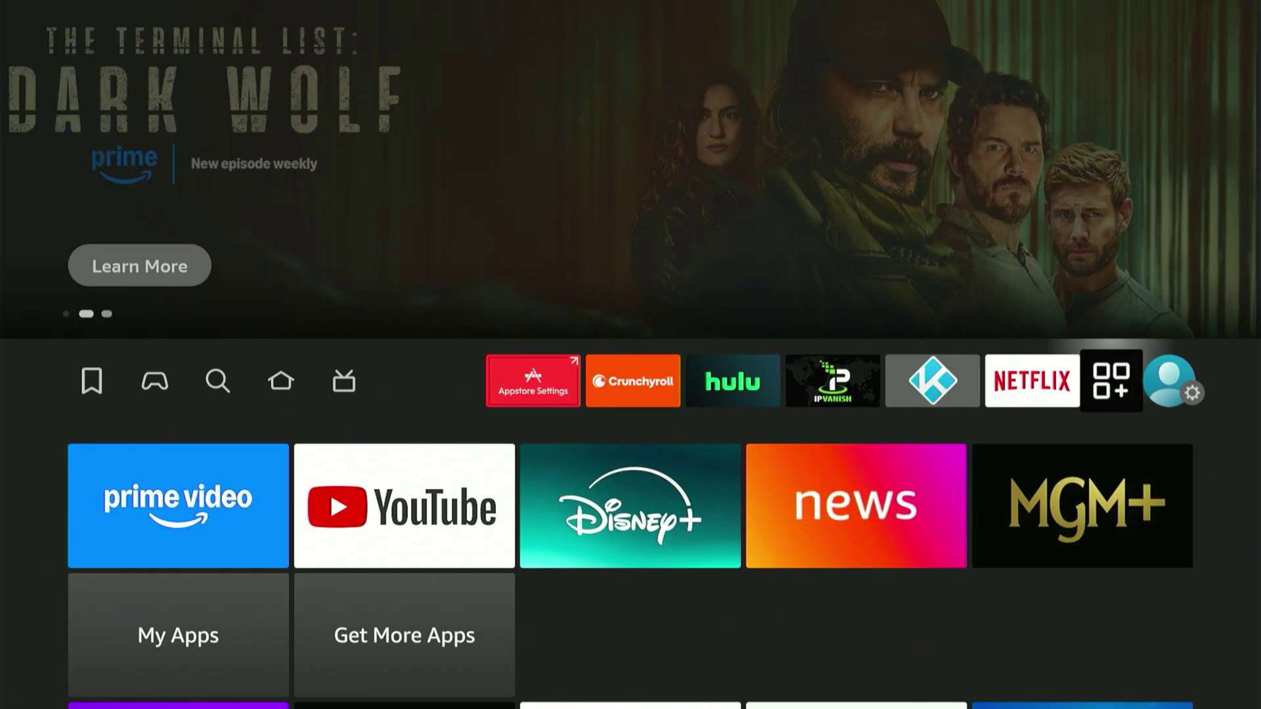
key("Return")
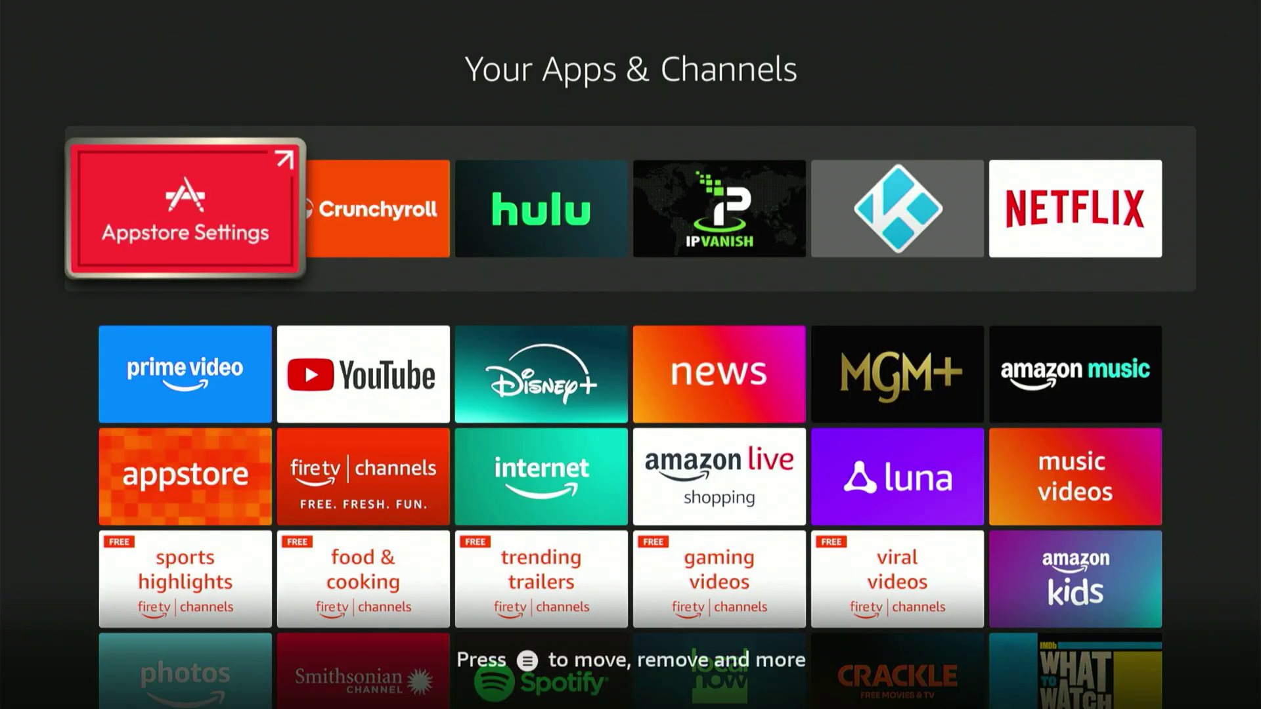
key("Down")
key("Down")
key("Down")
key("Down")
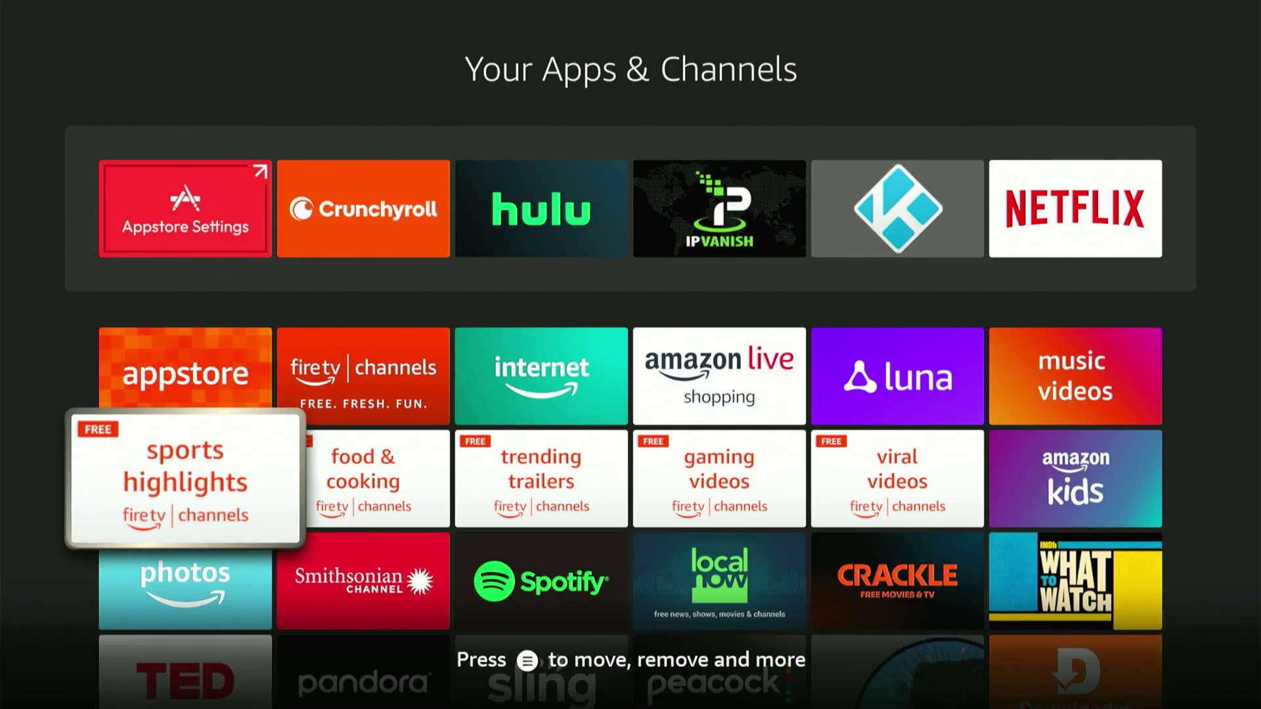
key("Right")
key("Right")
key("Right")
key("Right")
key("Right")
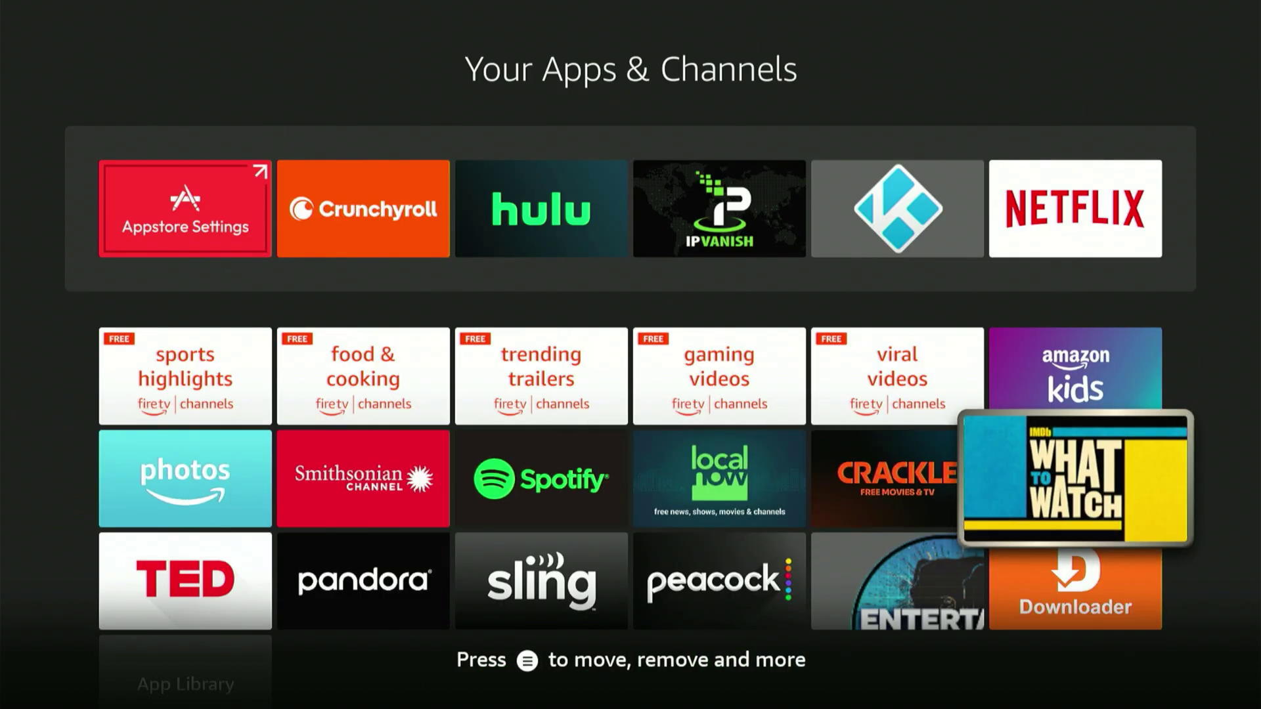
key("Down")
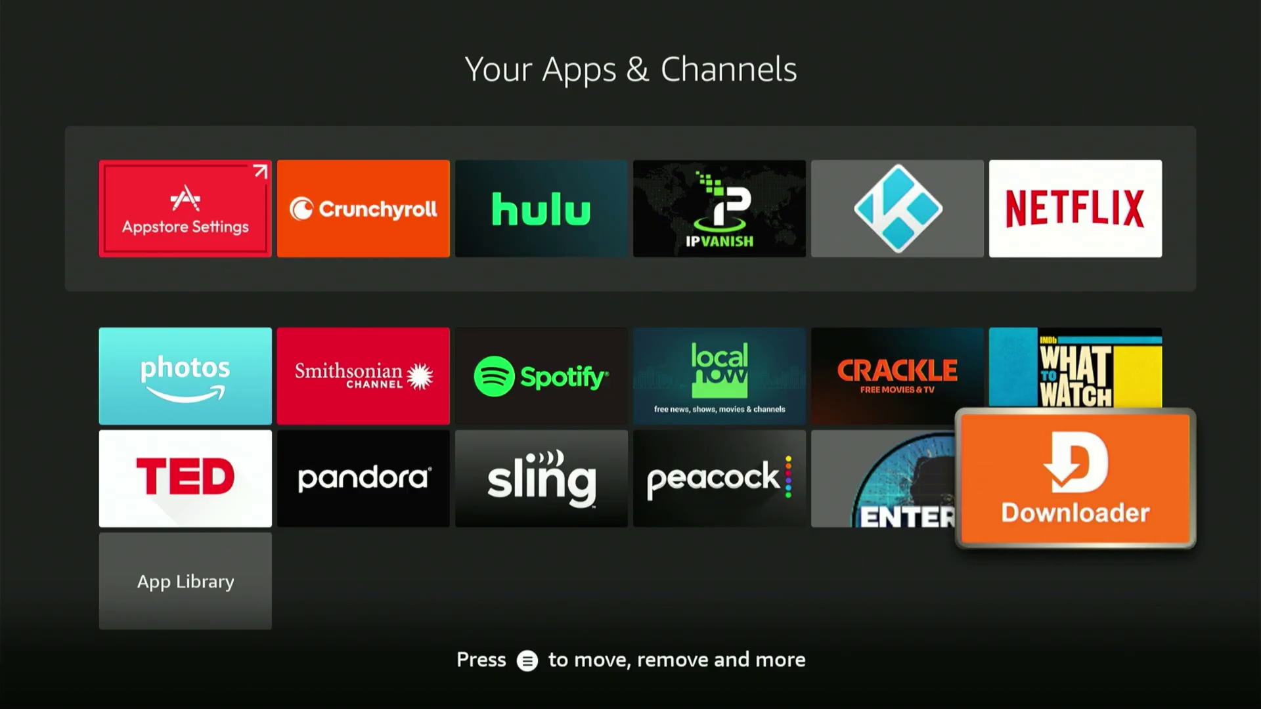
key("Return")
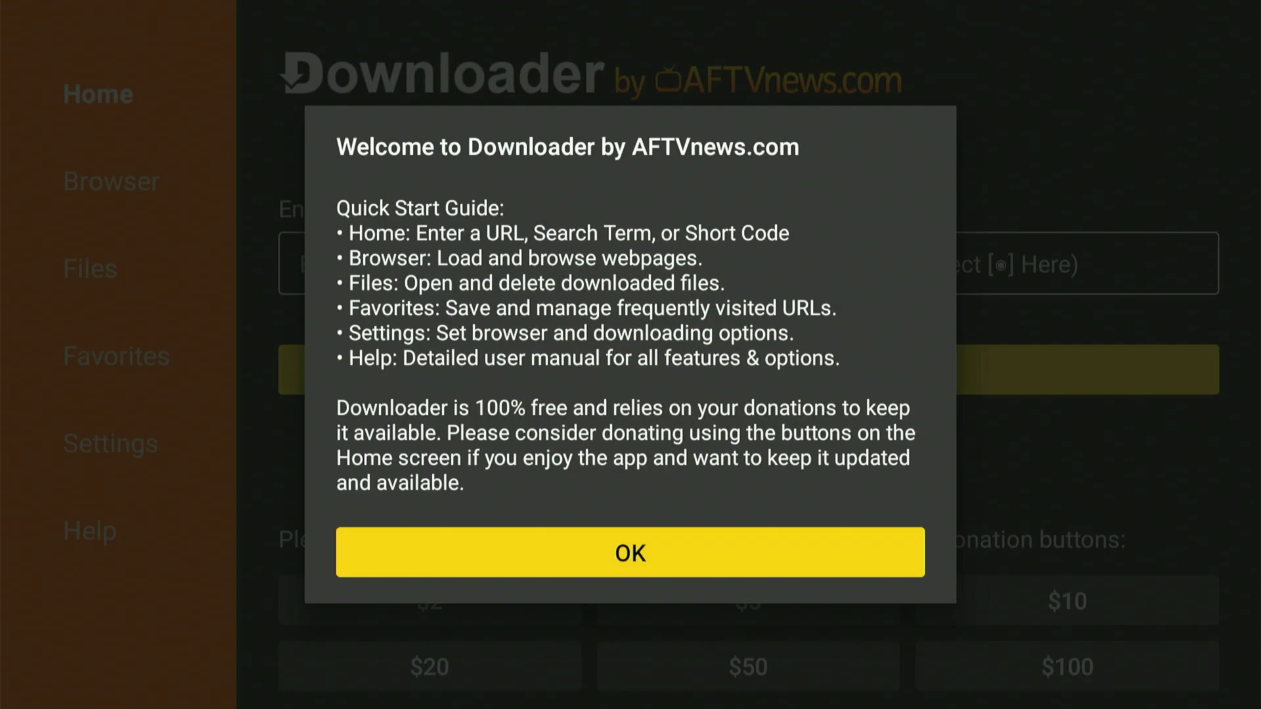
Dismiss the Quick Start Guide and start text entry in the URL field.
key("Return")
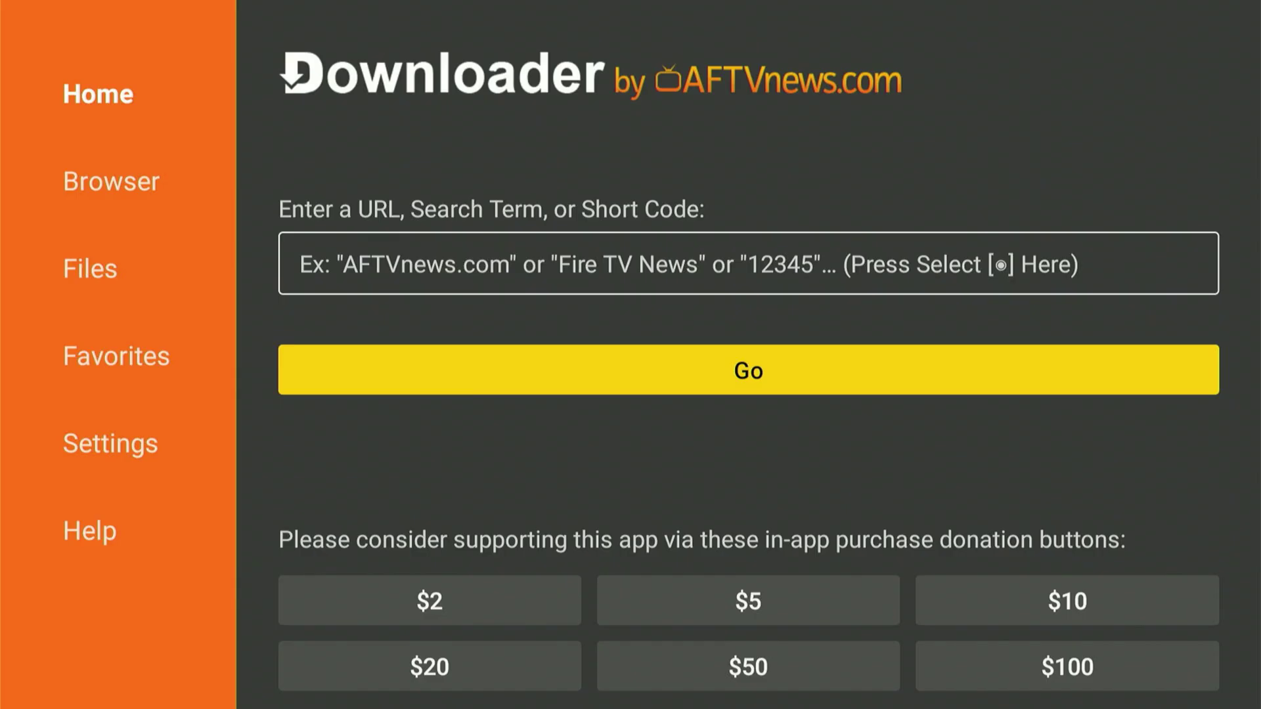
key("Up")
key("Return")
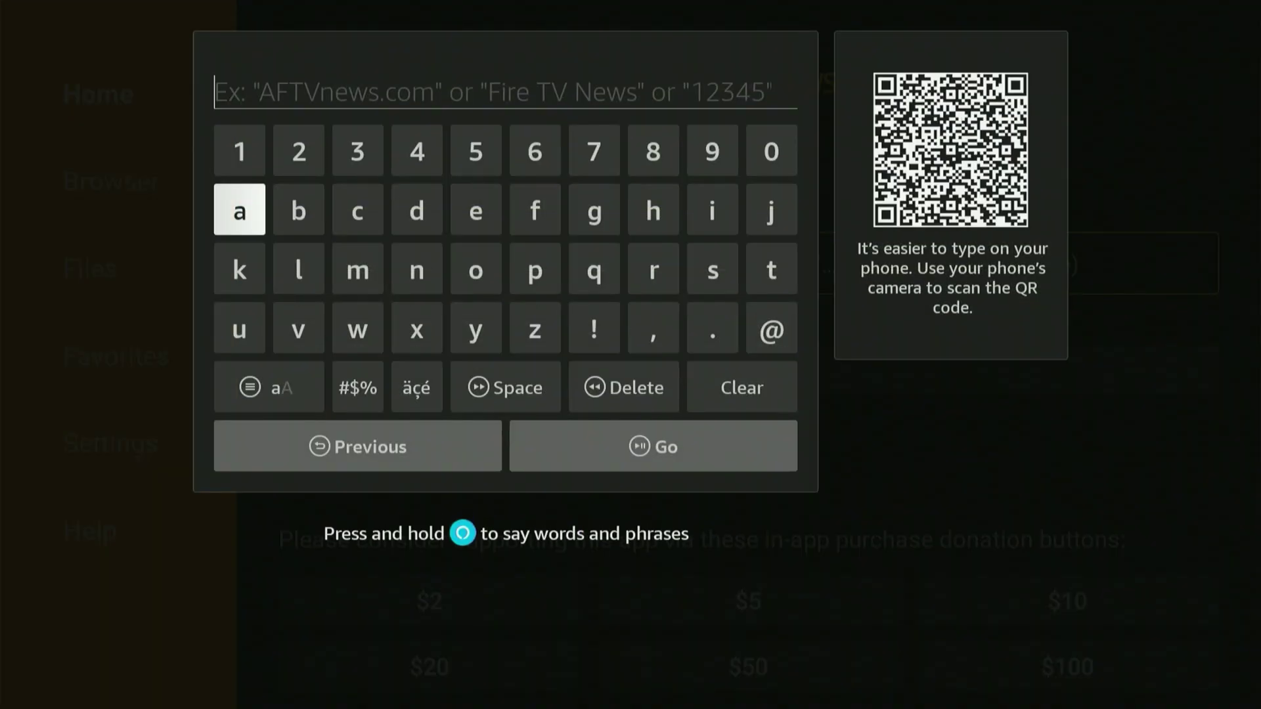
Enter the code 3826020 using the keyboard's number row.
key("Up")
key("Right")
key("Right")
key("Return")
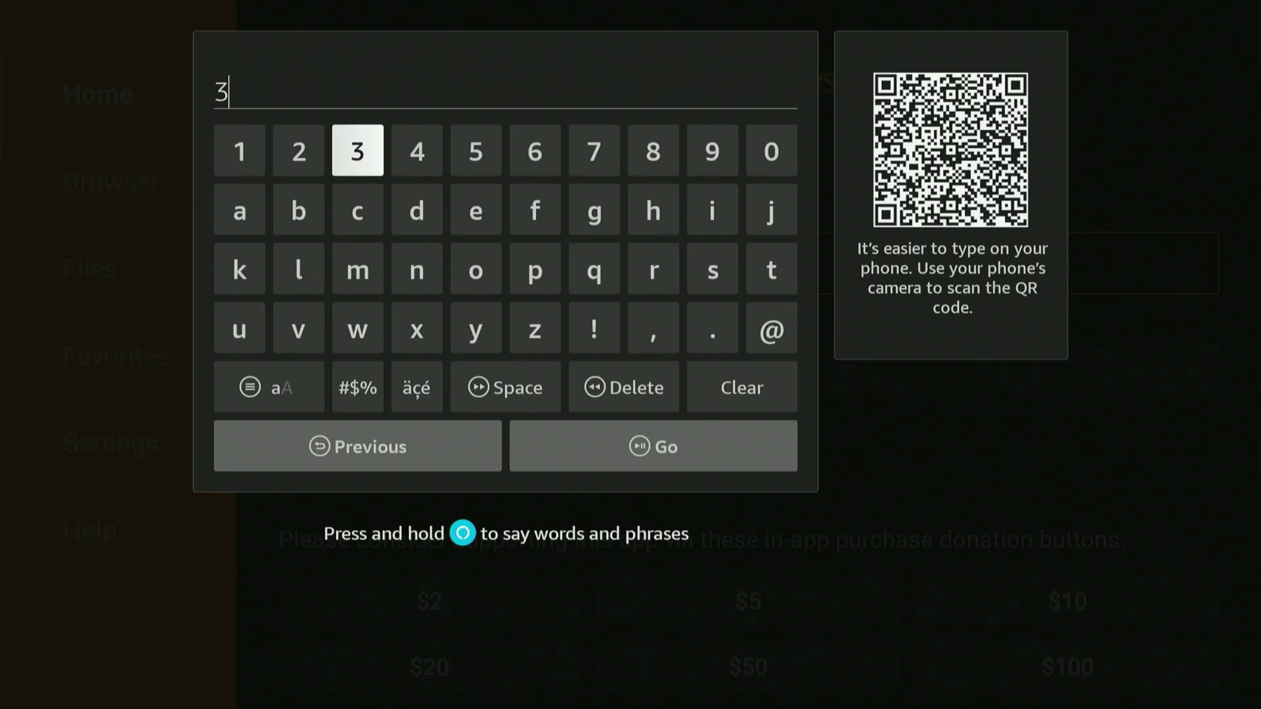
key("Right")
key("Right")
key("Right")
key("Right")
key("Right")
key("Return")
key("Right")
key("Right")
key("Right")
key("Right")
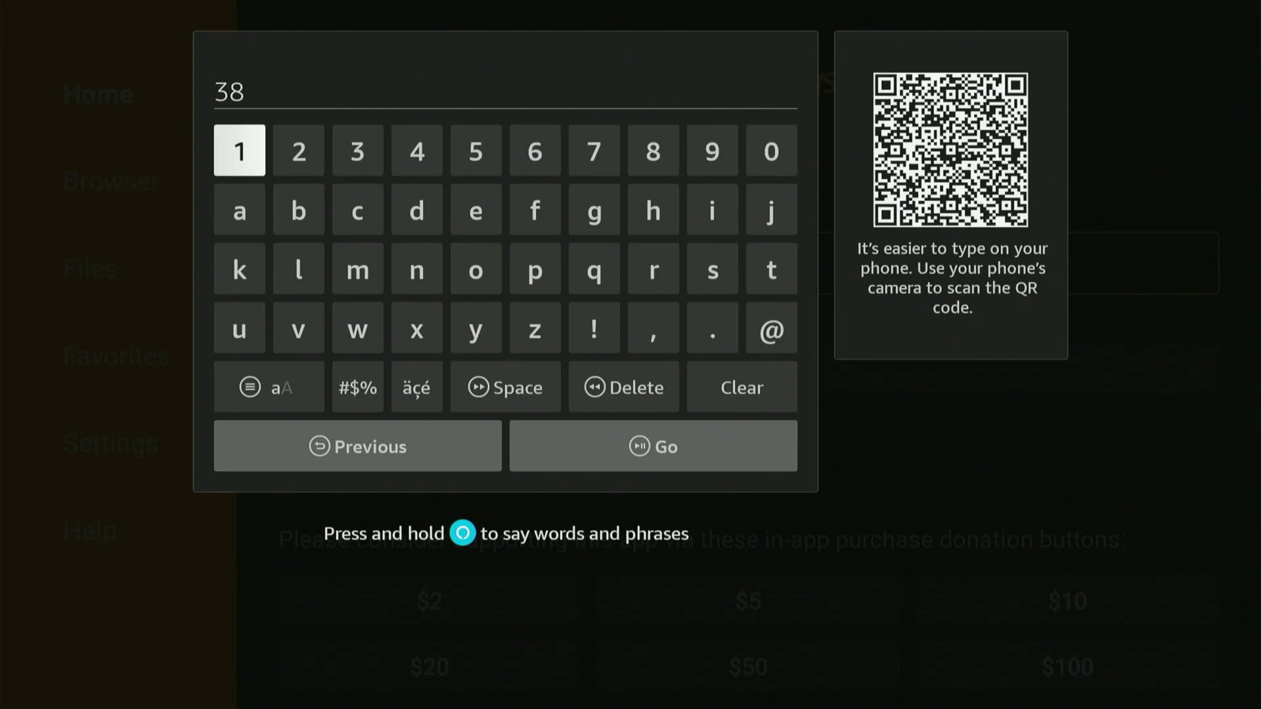
key("Return")
key("Right")
key("Right")
key("Right")
key("Right")
key("Return")
key("Right")
key("Right")
key("Right")
key("Right")
key("Return")
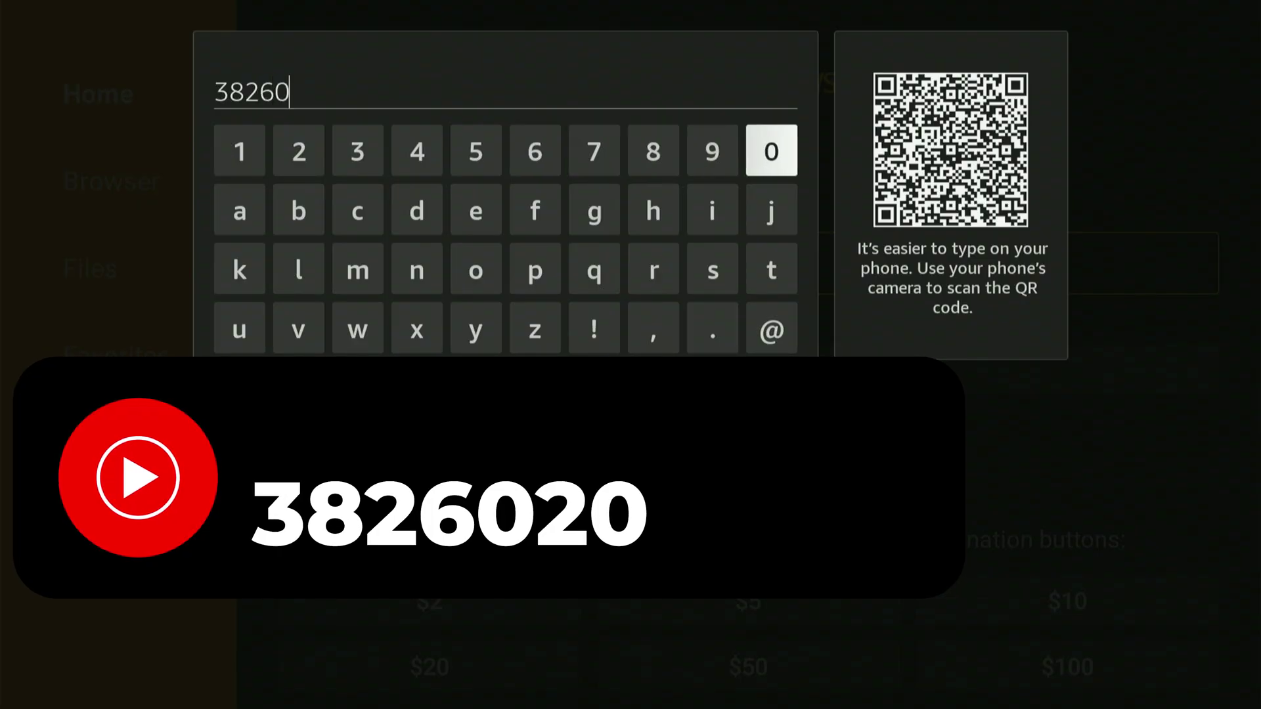
key("Right")
key("Right")
key("Return")
key("Right")
key("Right")
key("Right")
key("Right")
key("Right")
key("Right")
key("Right")
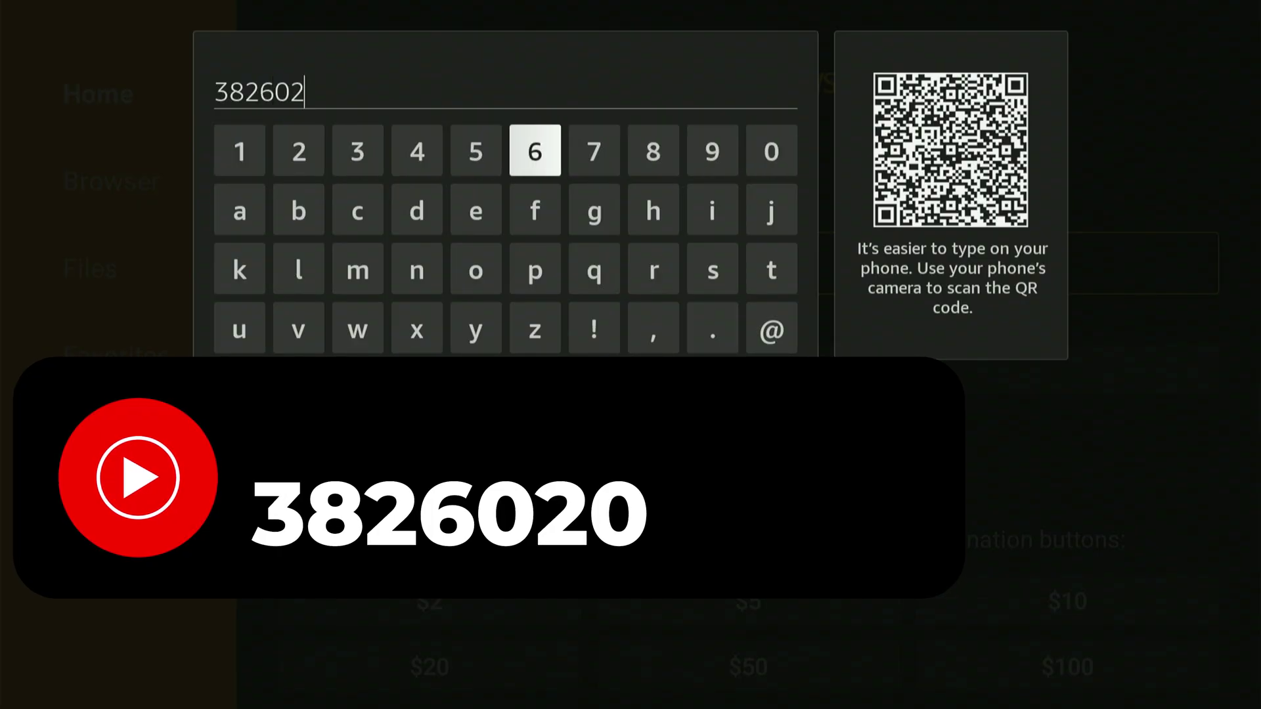
key("Right")
key("Return")
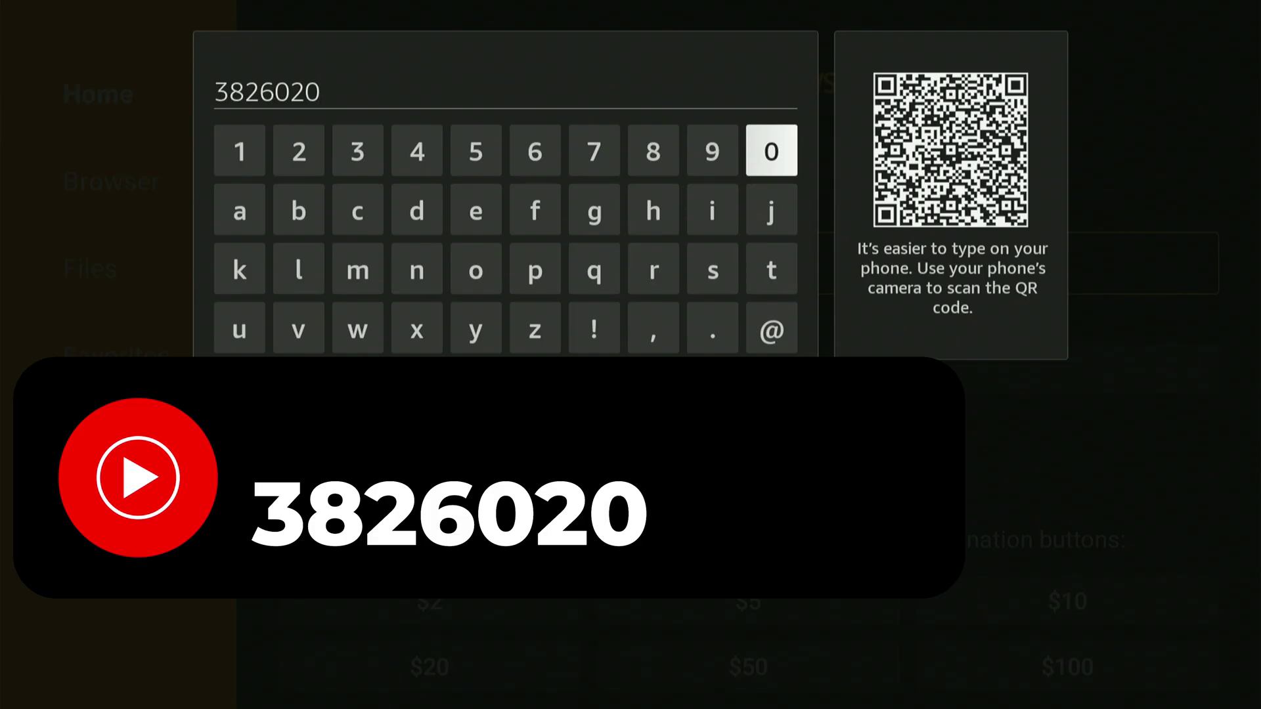
key("Down")
key("Down")
key("Down")
key("Down")
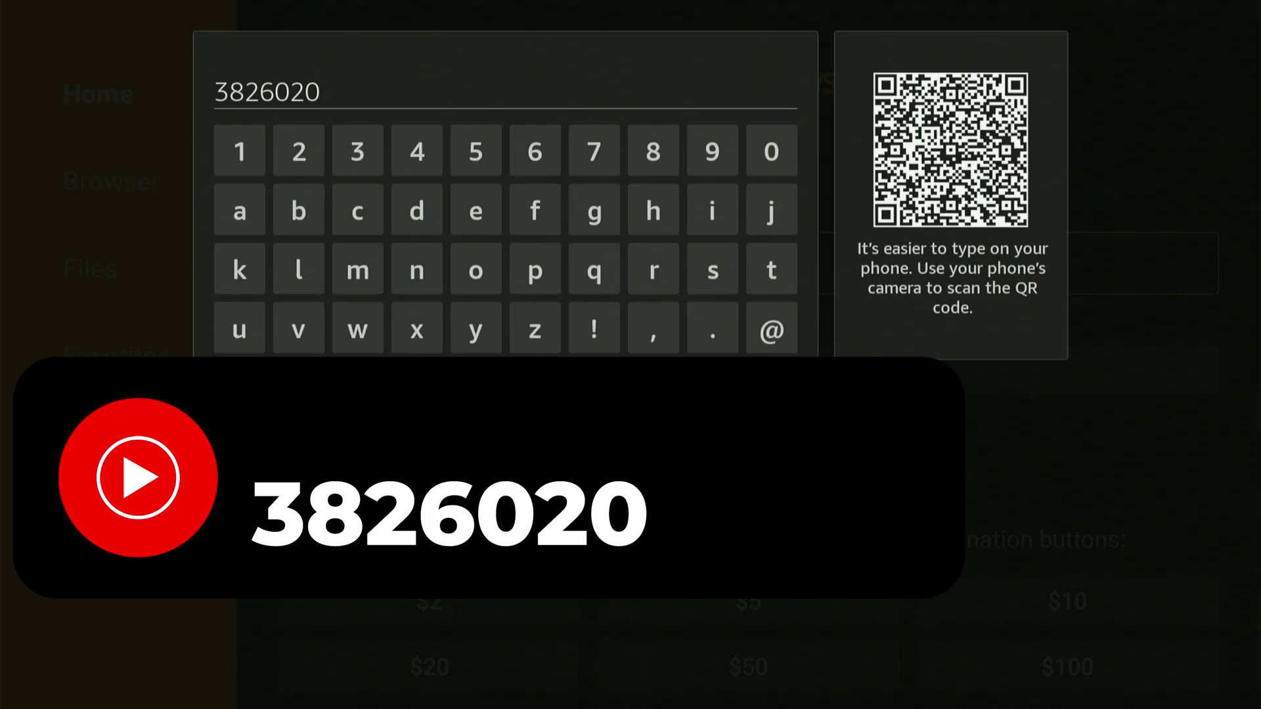
Submit code 3826020, accept the privacy notice, and let the redirect download UL.apk.
key("Return")
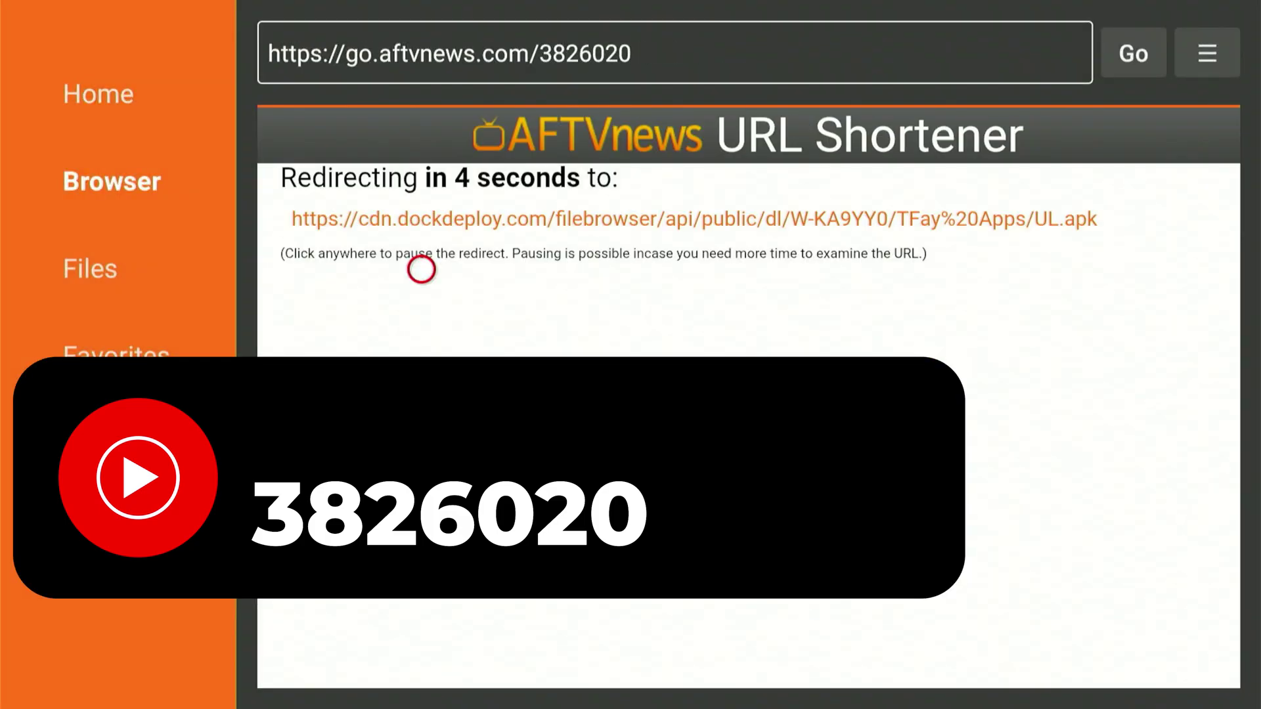
left_click(421, 269)
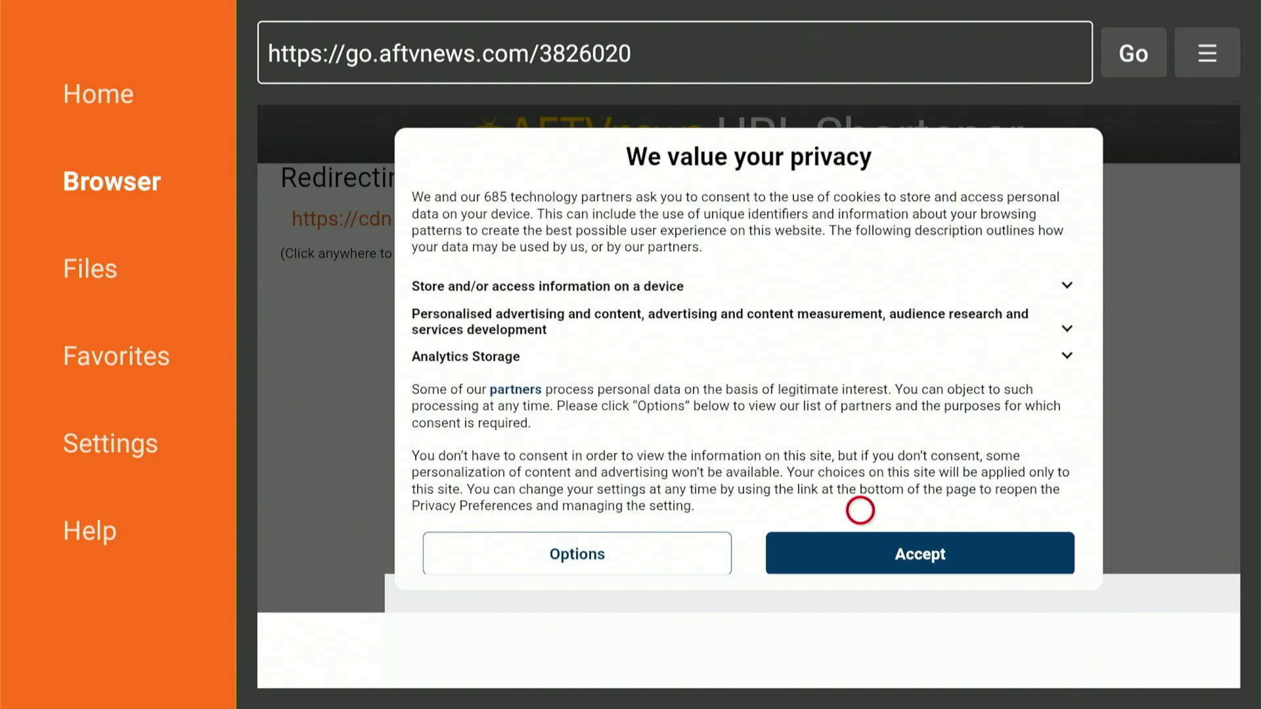
left_click(860, 555)
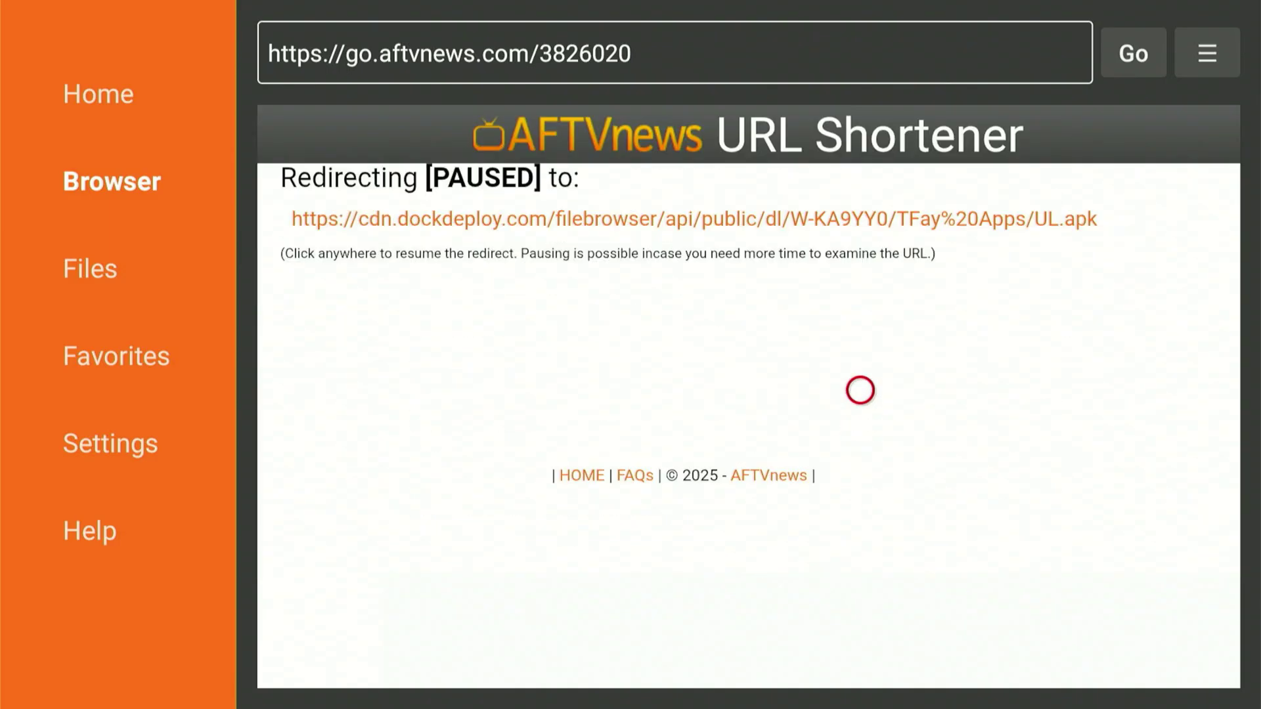
left_click(795, 225)
left_click(795, 225)
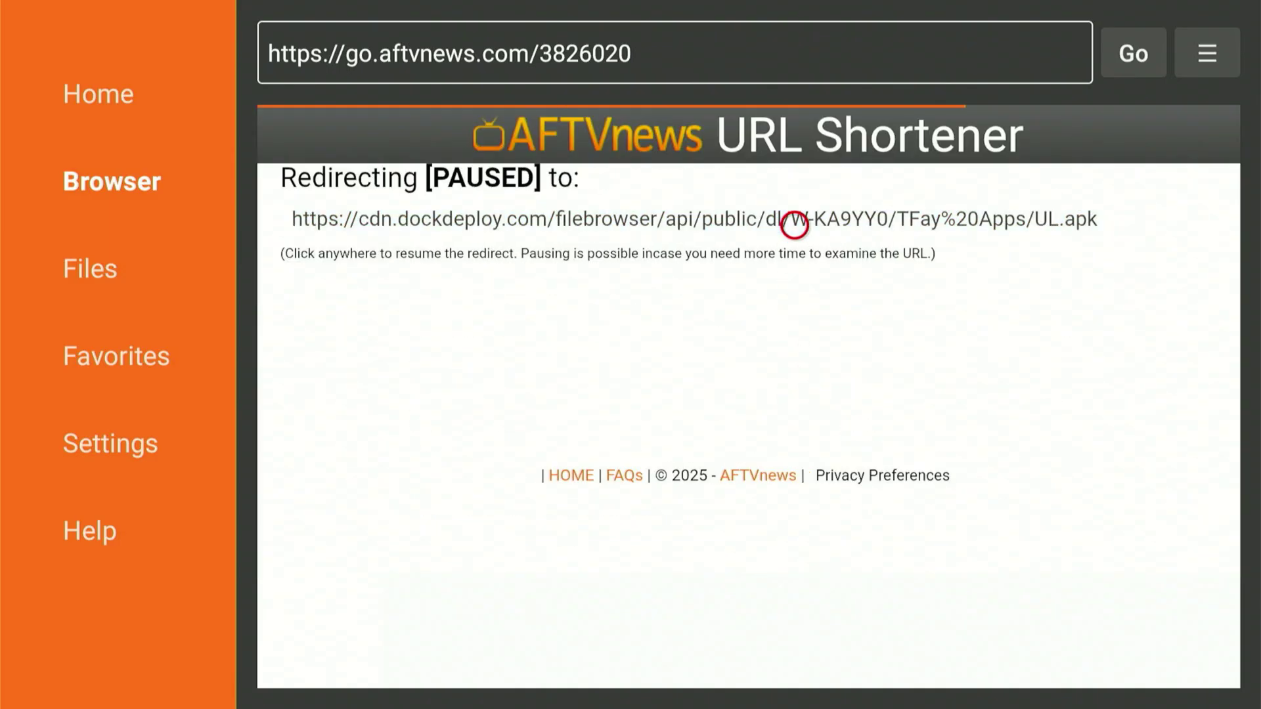
left_click(795, 223)
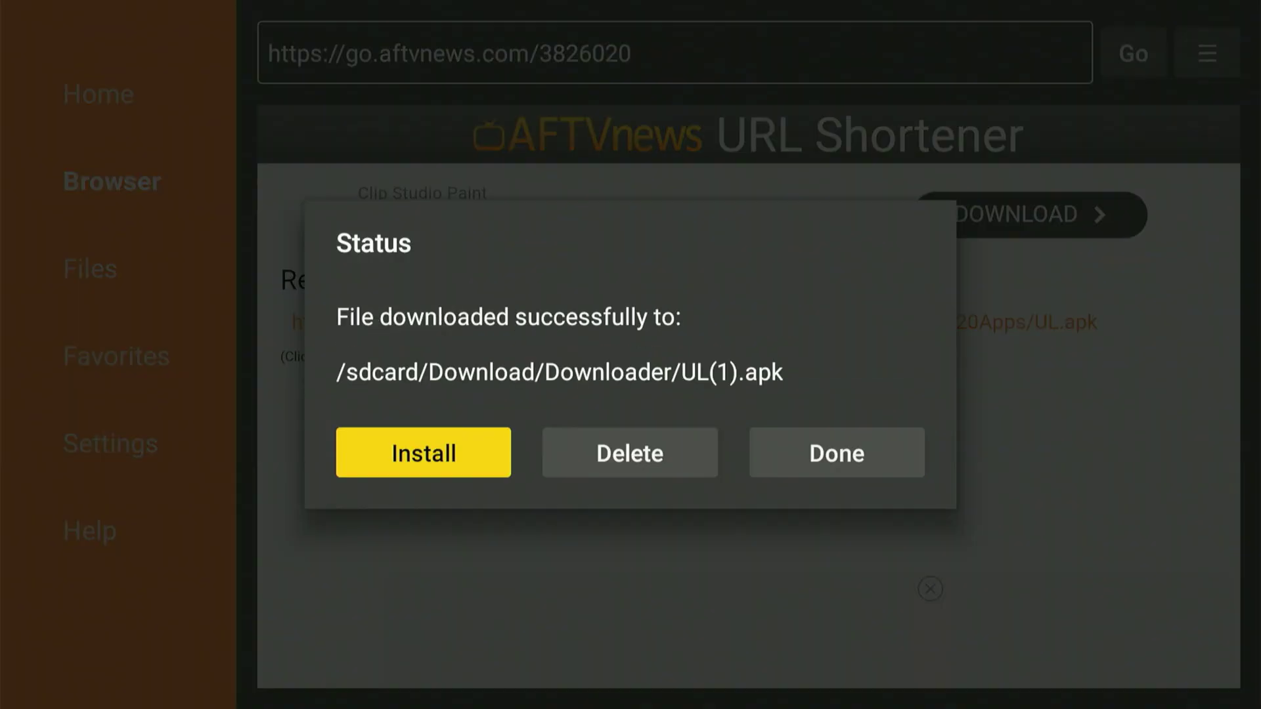
Install Unlinked from UL(1).apk, confirm the Android install prompt, and choose Done.
key("Return")
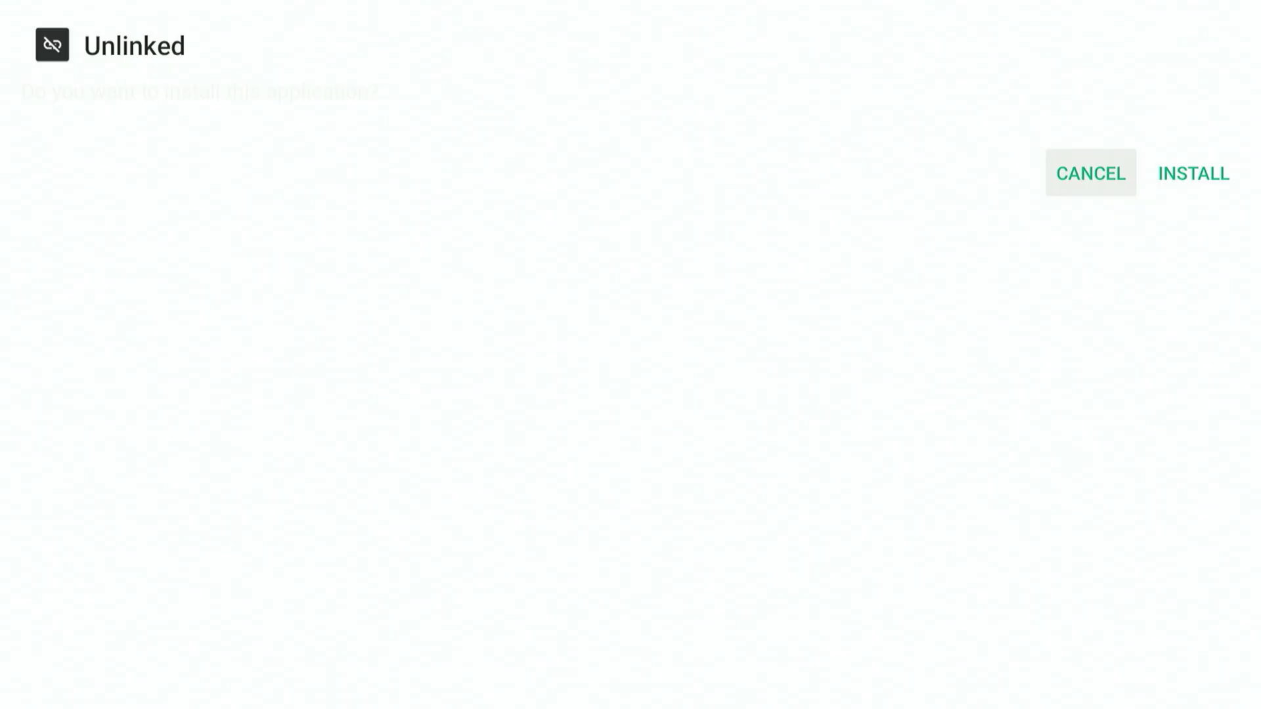
key("Right")
key("Return")
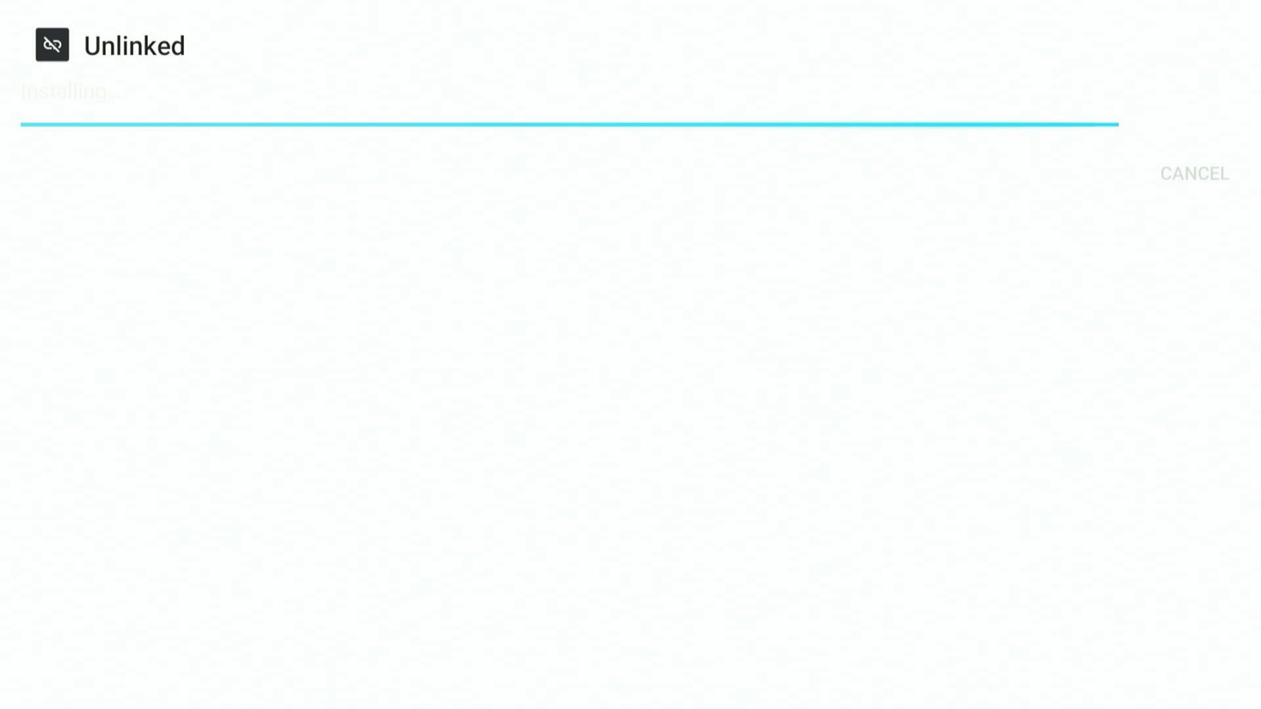
key("Left")
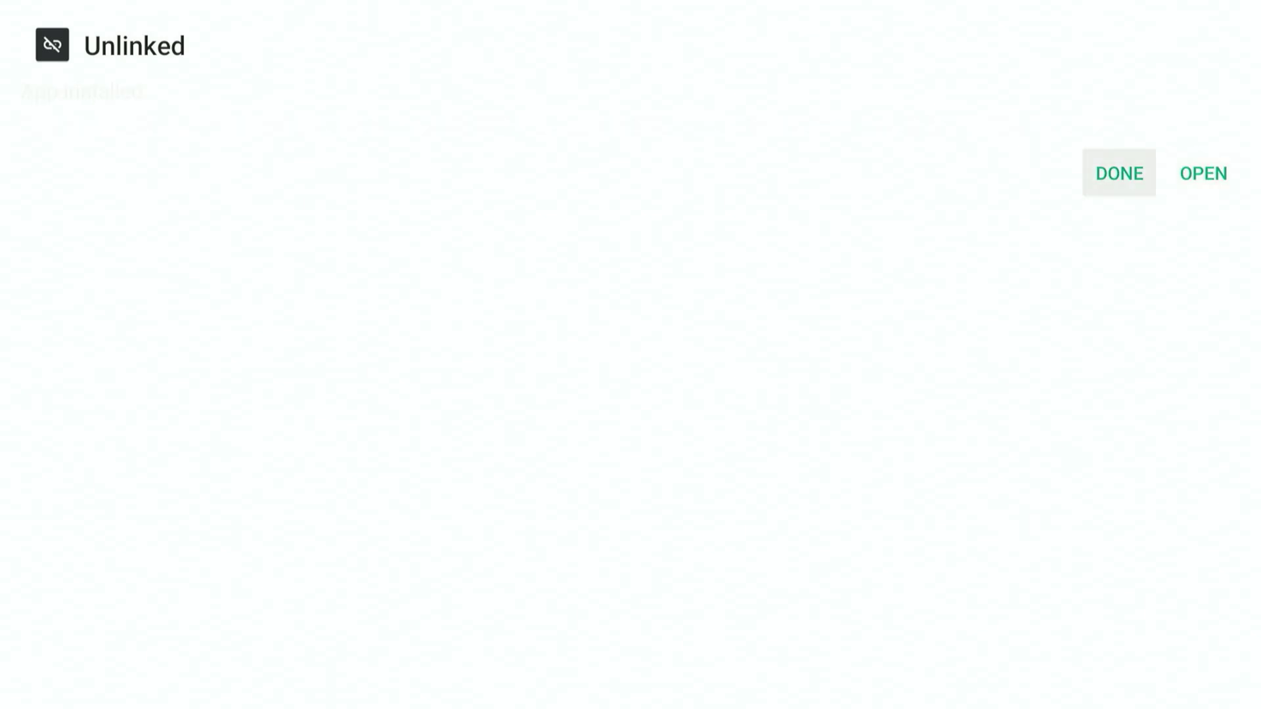
key("Return")
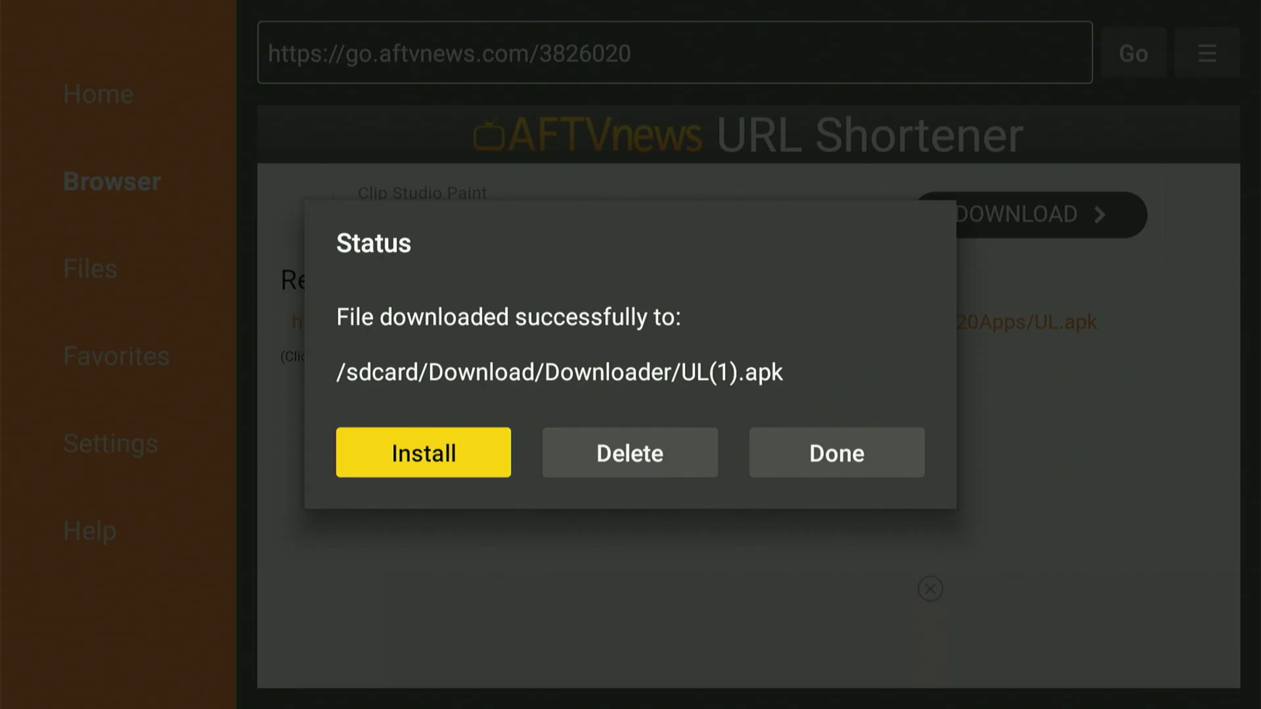
Delete UL(1).apk from Downloader, confirming the deletion, then return to the home screen.
key("Right")
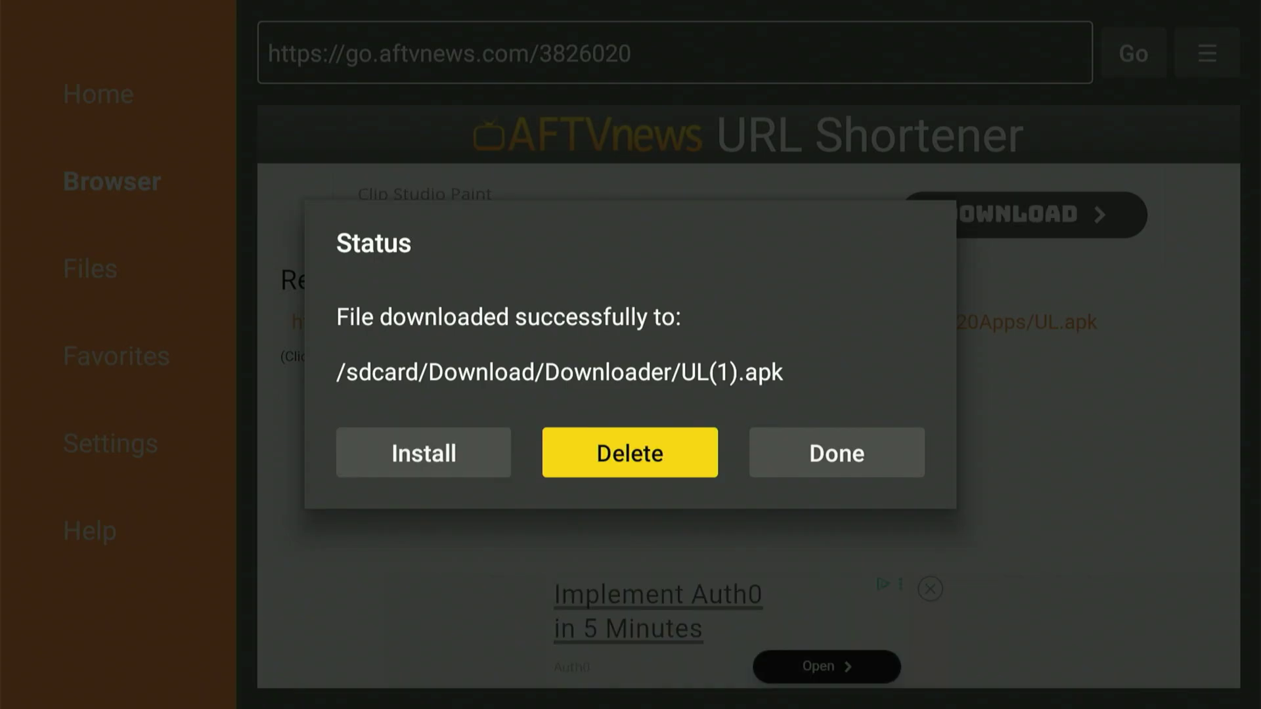
key("Return")
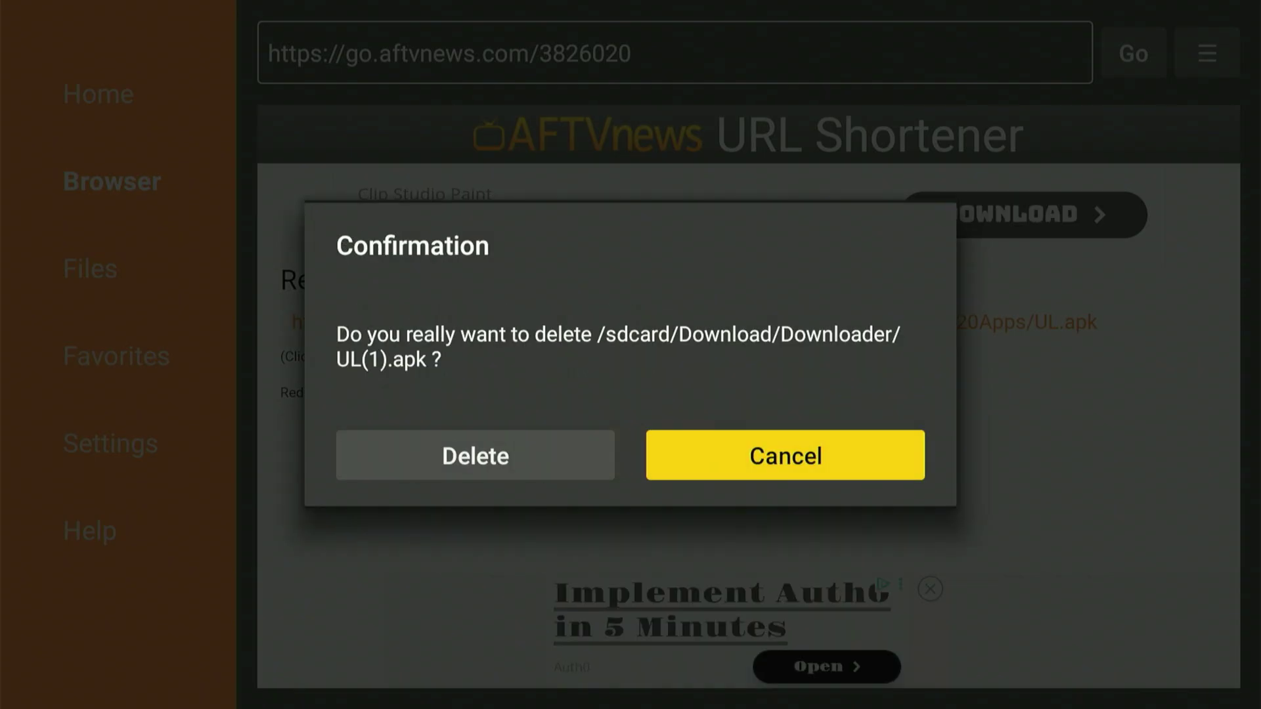
key("Left")
key("Return")
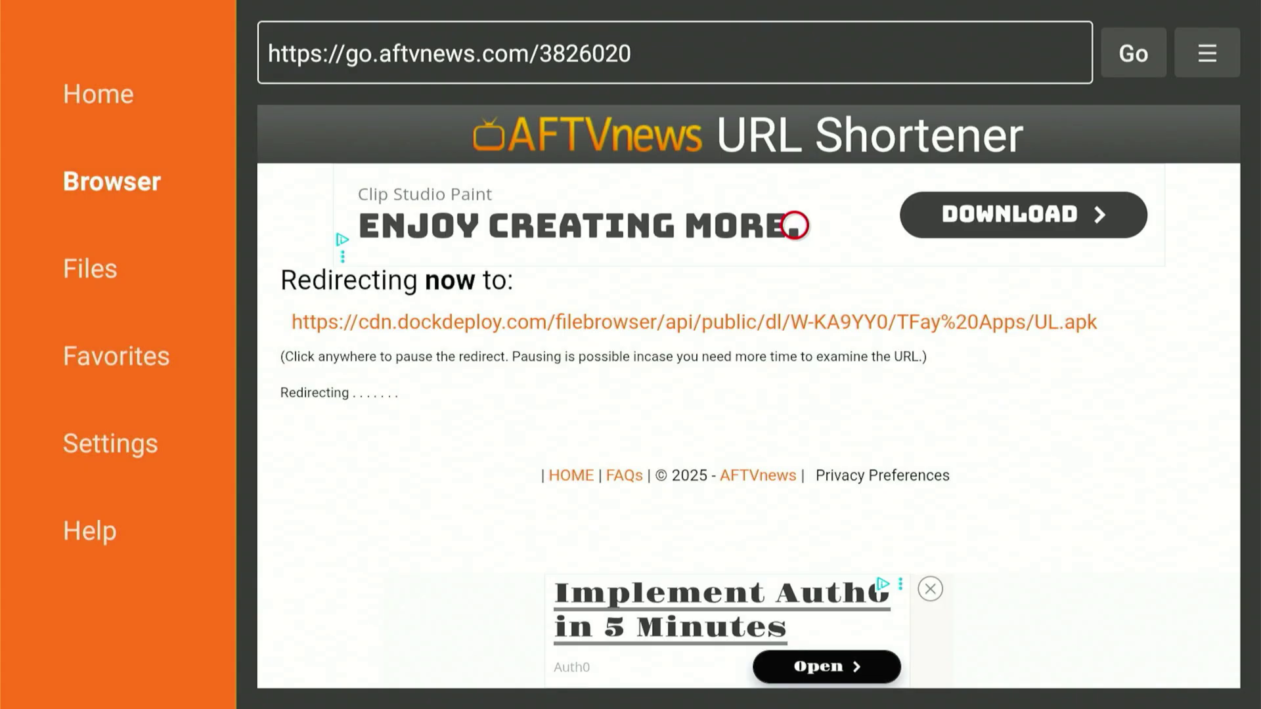
key("Home")
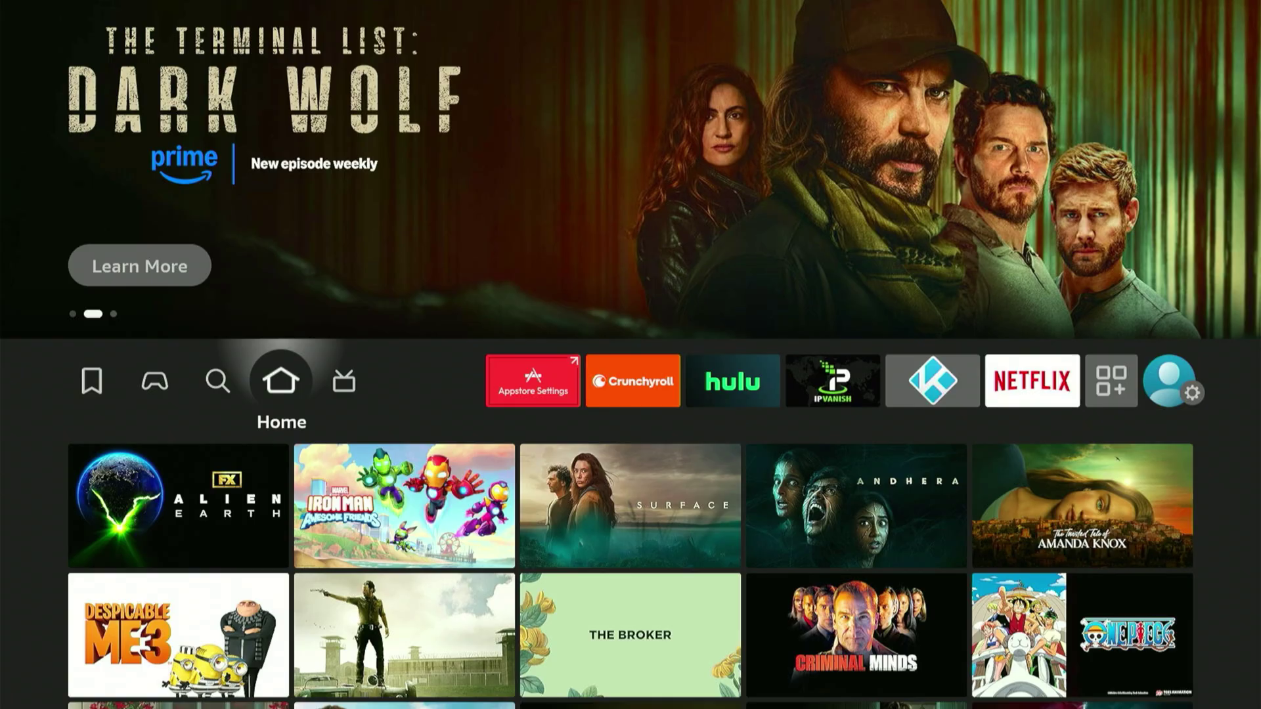
Switch Unlinked to ON under My Fire TV > Developer options > Install unknown apps, then go Home.
key("Right")
key("Right")
key("Right")
key("Right")
key("Right")
key("Right")
key("Right")
key("Right")
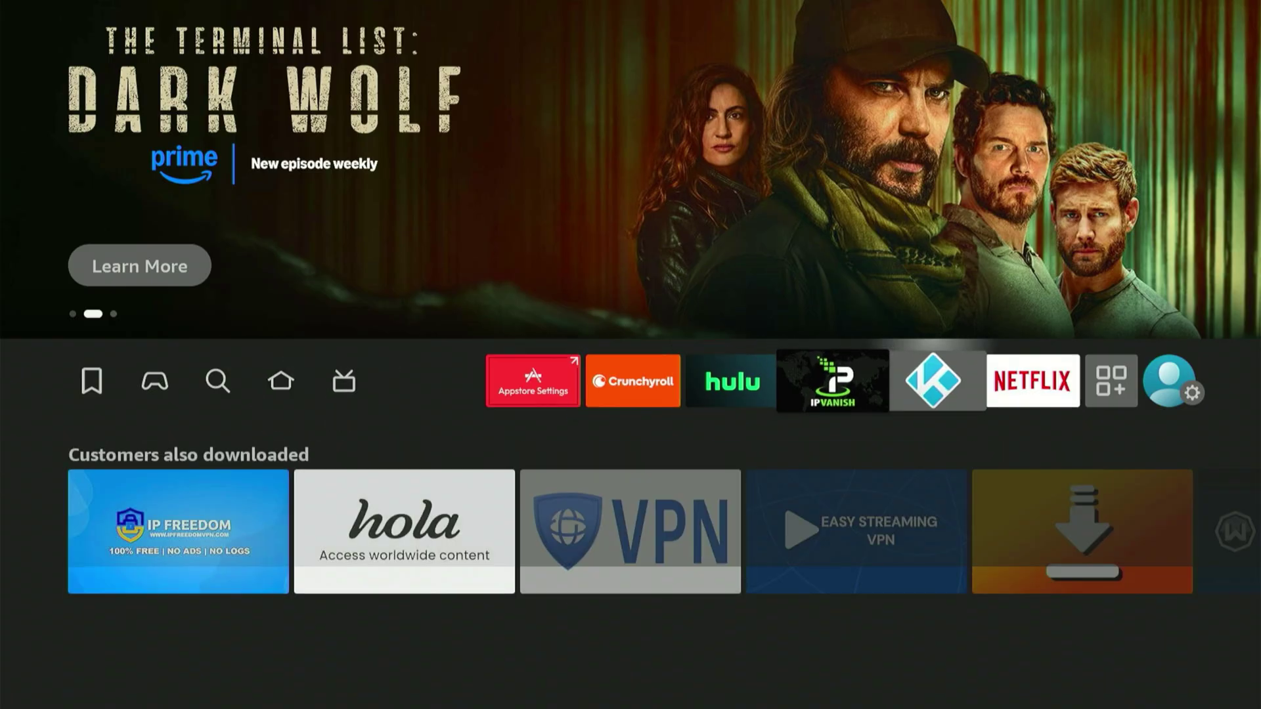
key("Right")
key("Down")
key("Right")
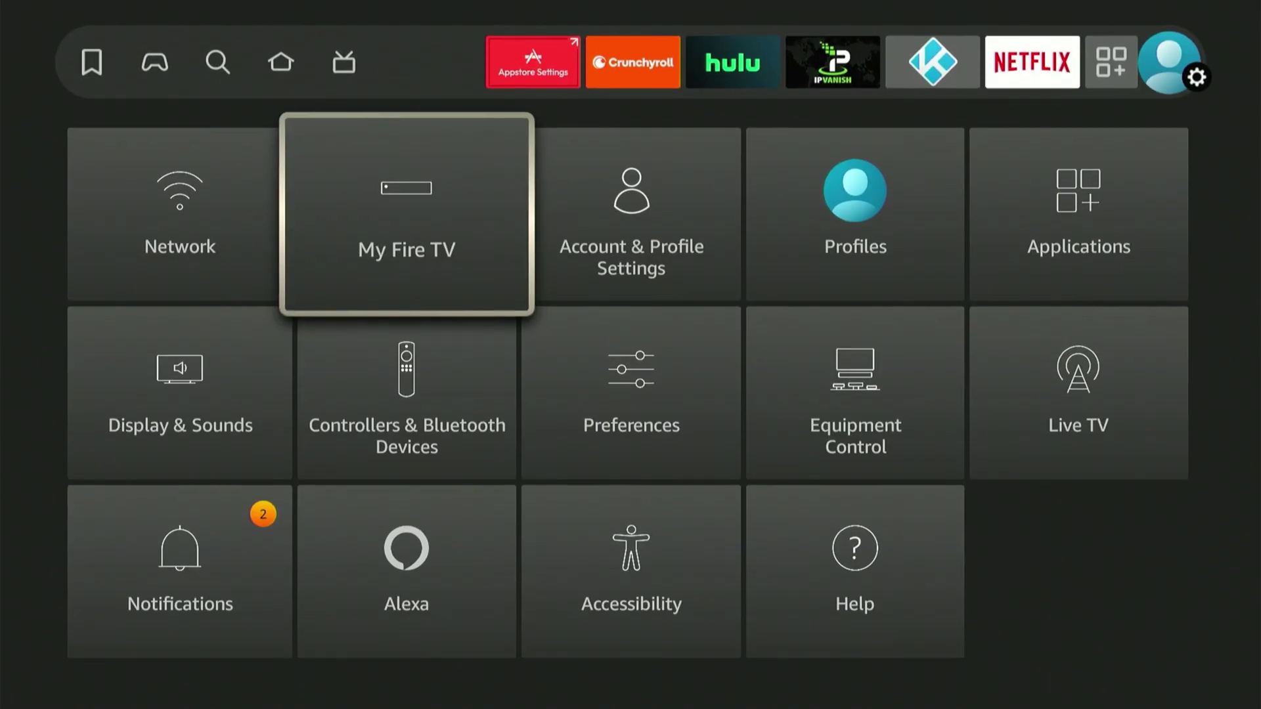
key("Return")
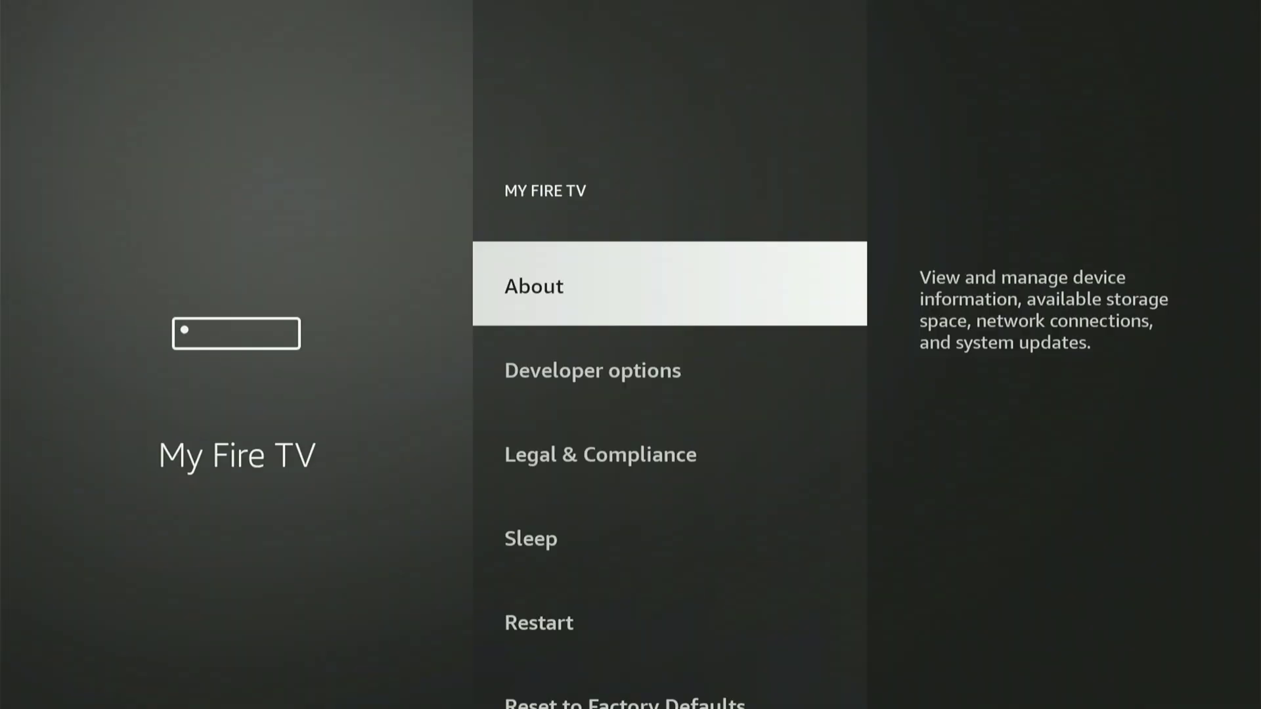
key("Down")
key("Return")
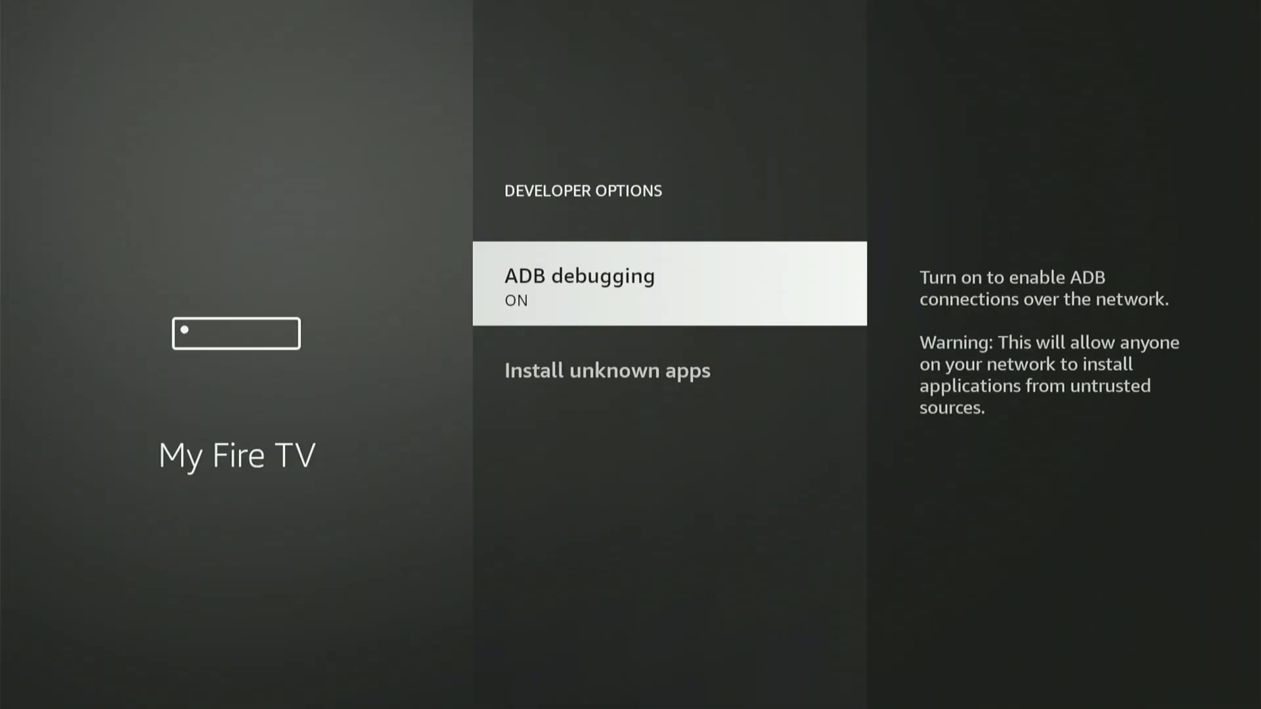
key("Down")
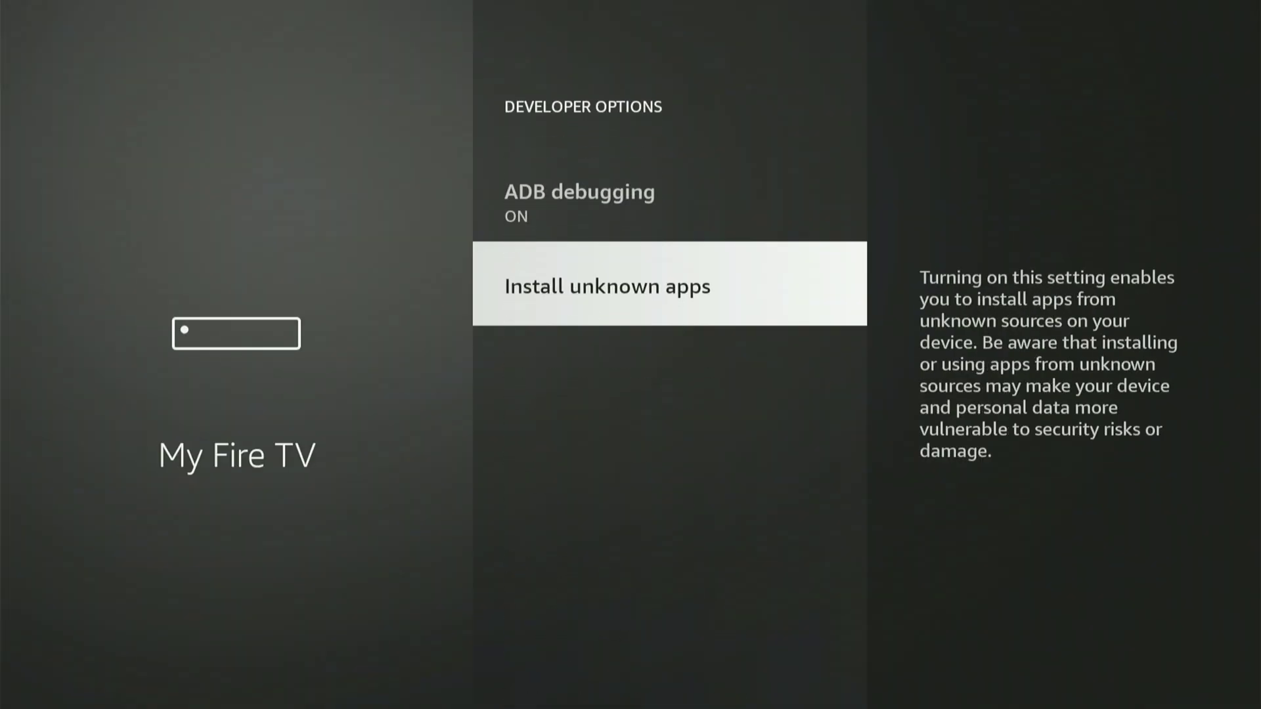
key("Return")
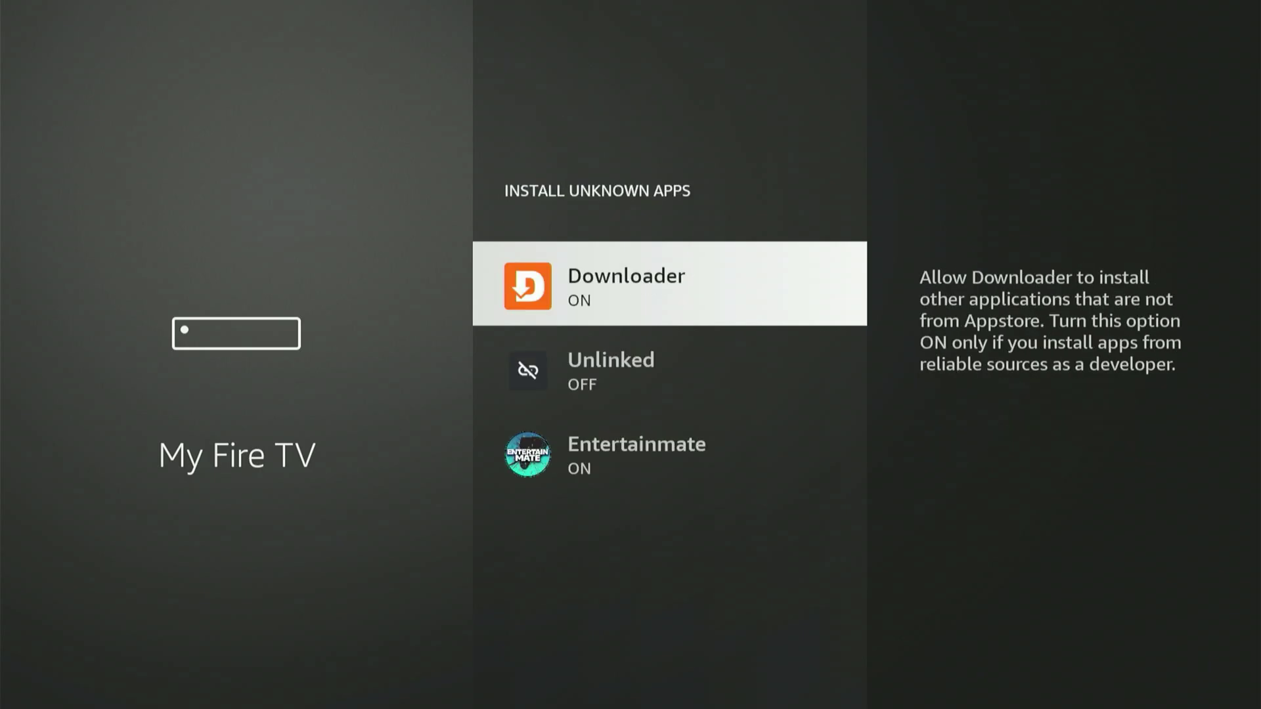
key("Down")
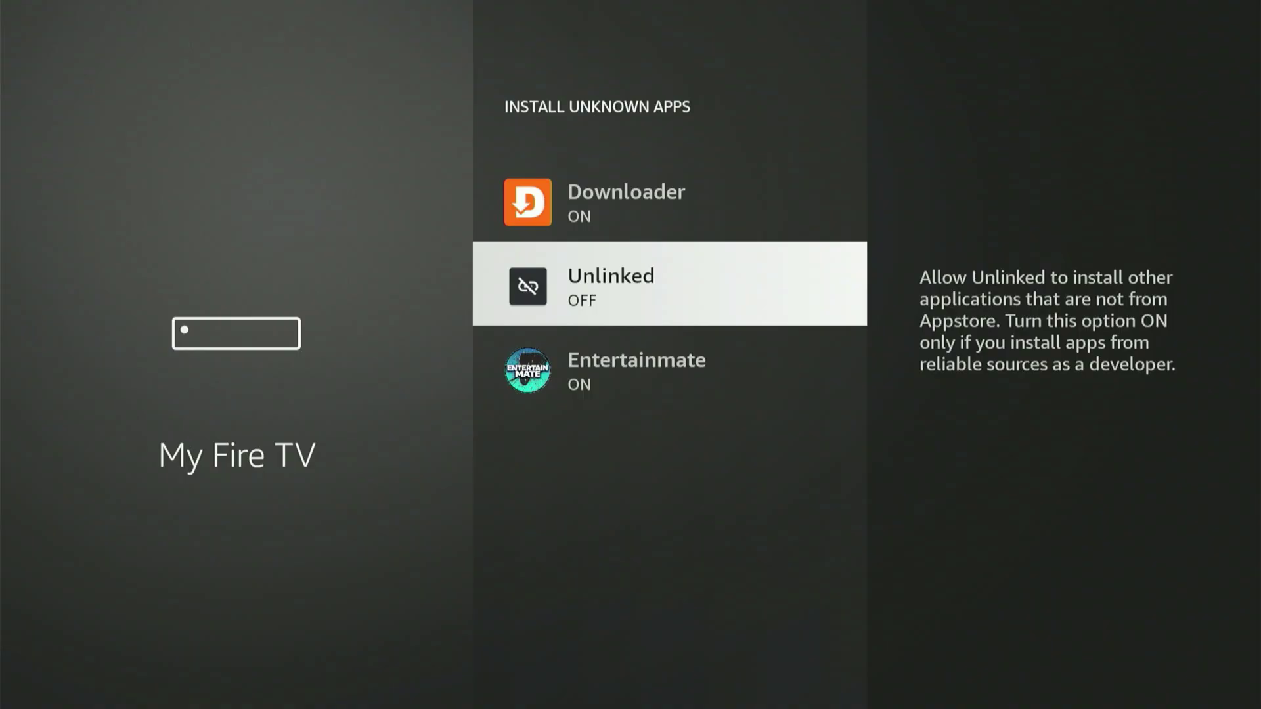
key("Return")
key("Home")
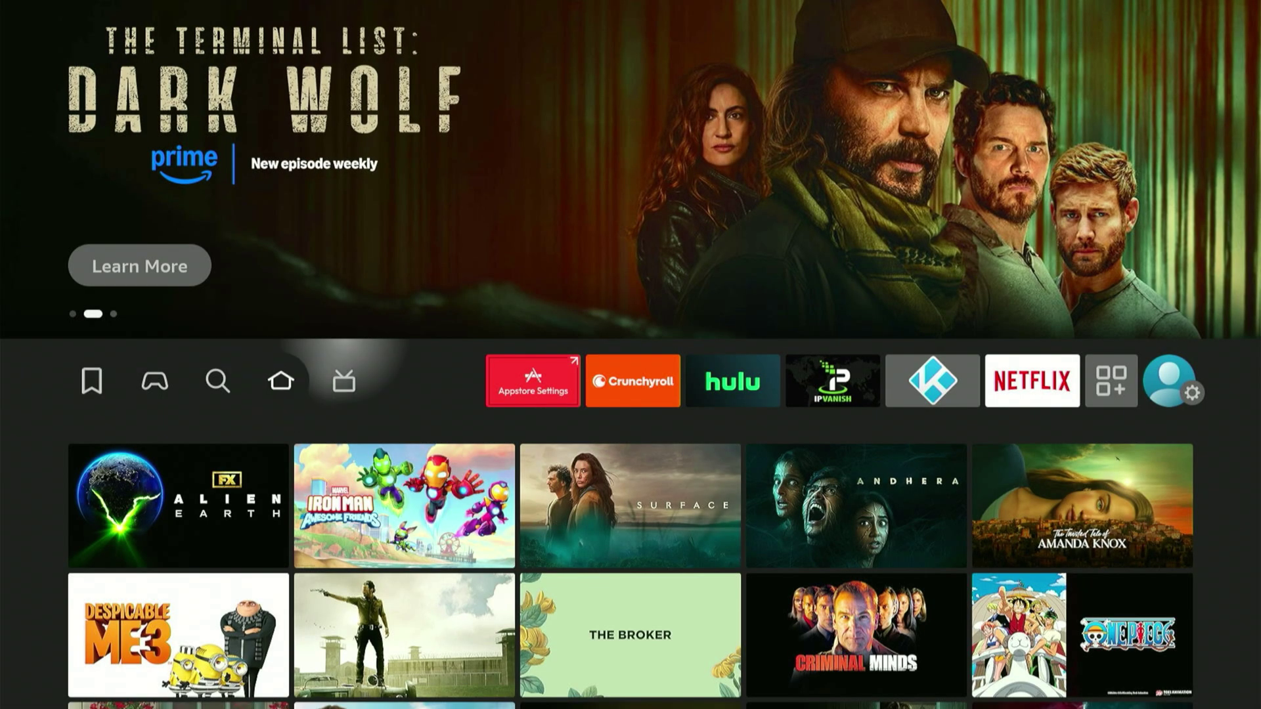
Launch the Unlinked tile from Your Apps & Channels.
key("Right")
key("Right")
key("Right")
key("Right")
key("Right")
key("Right")
key("Right")
key("Right")
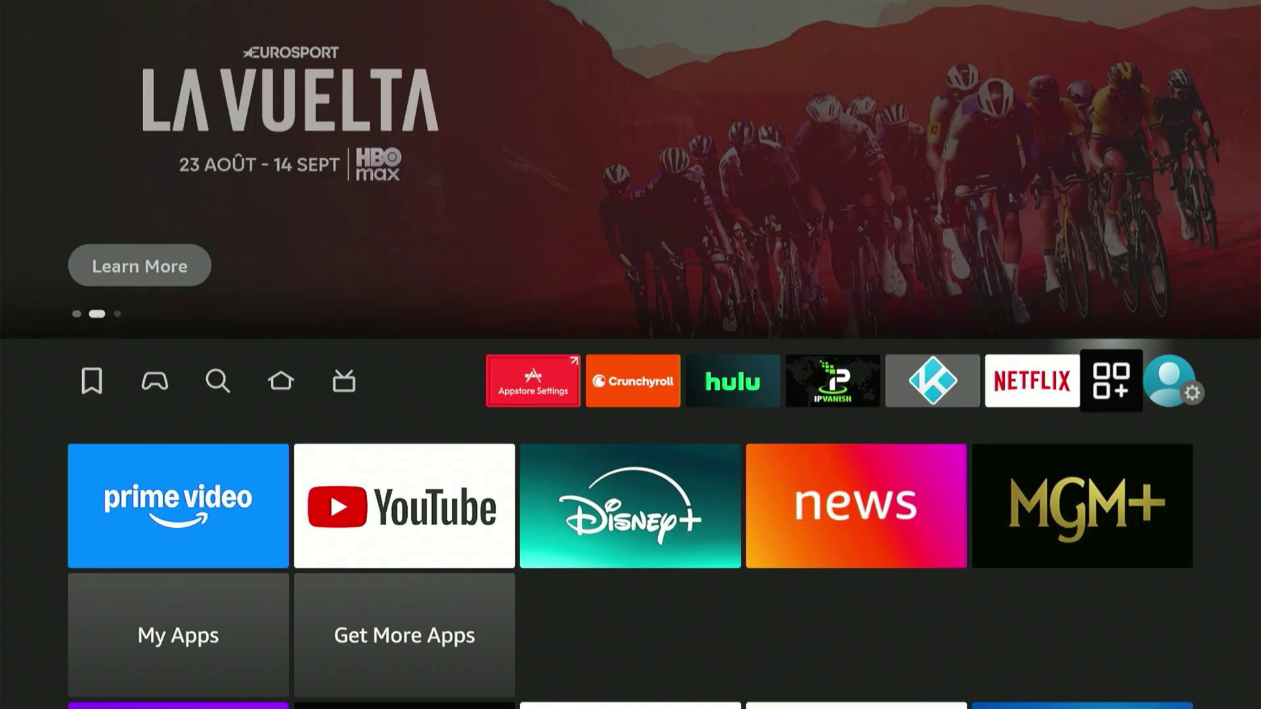
key("Return")
key("Down")
key("Down")
key("Down")
key("Down")
key("Down")
key("Down")
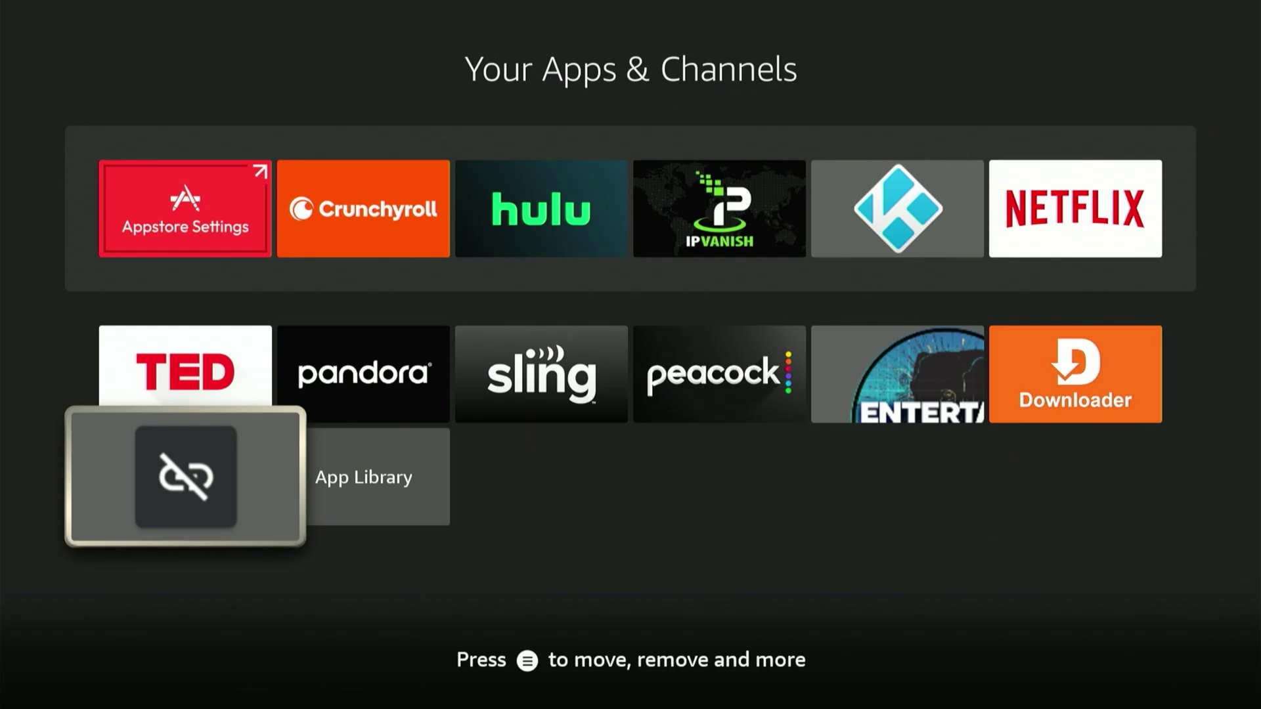
key("Return")
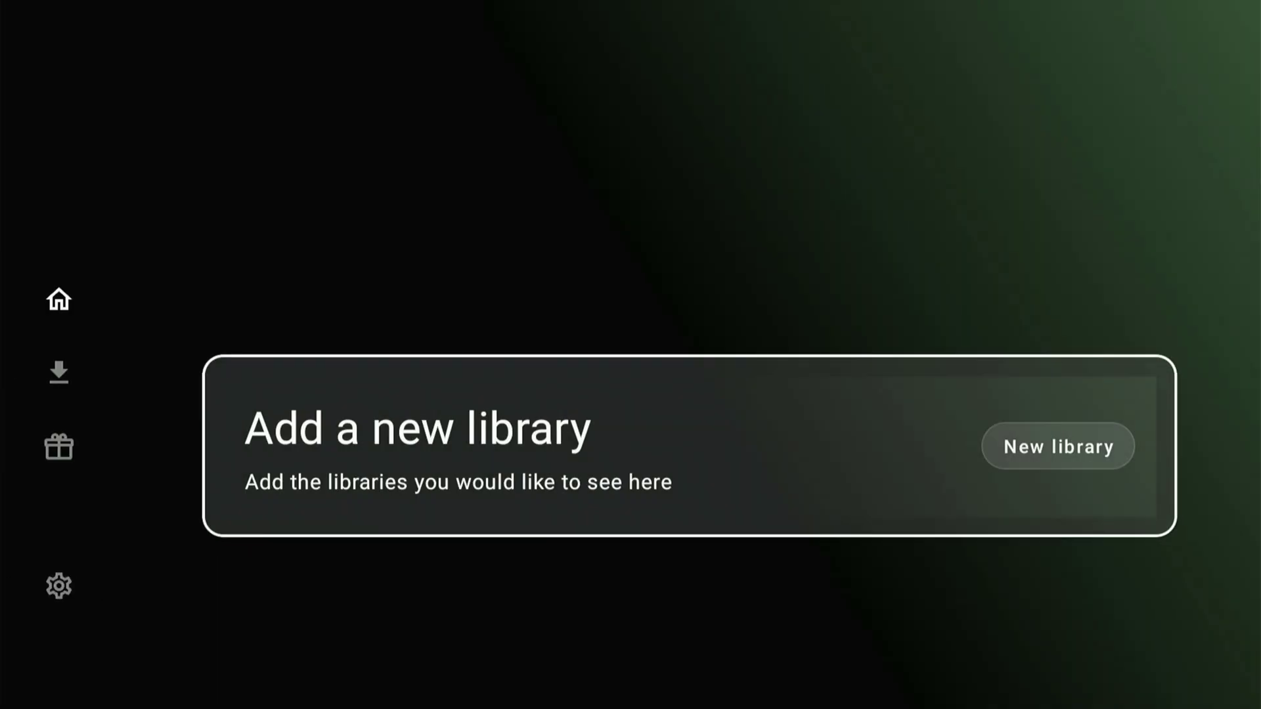
Start a new library in Unlinked and bring up the on-screen keyboard for its code.
key("Return")
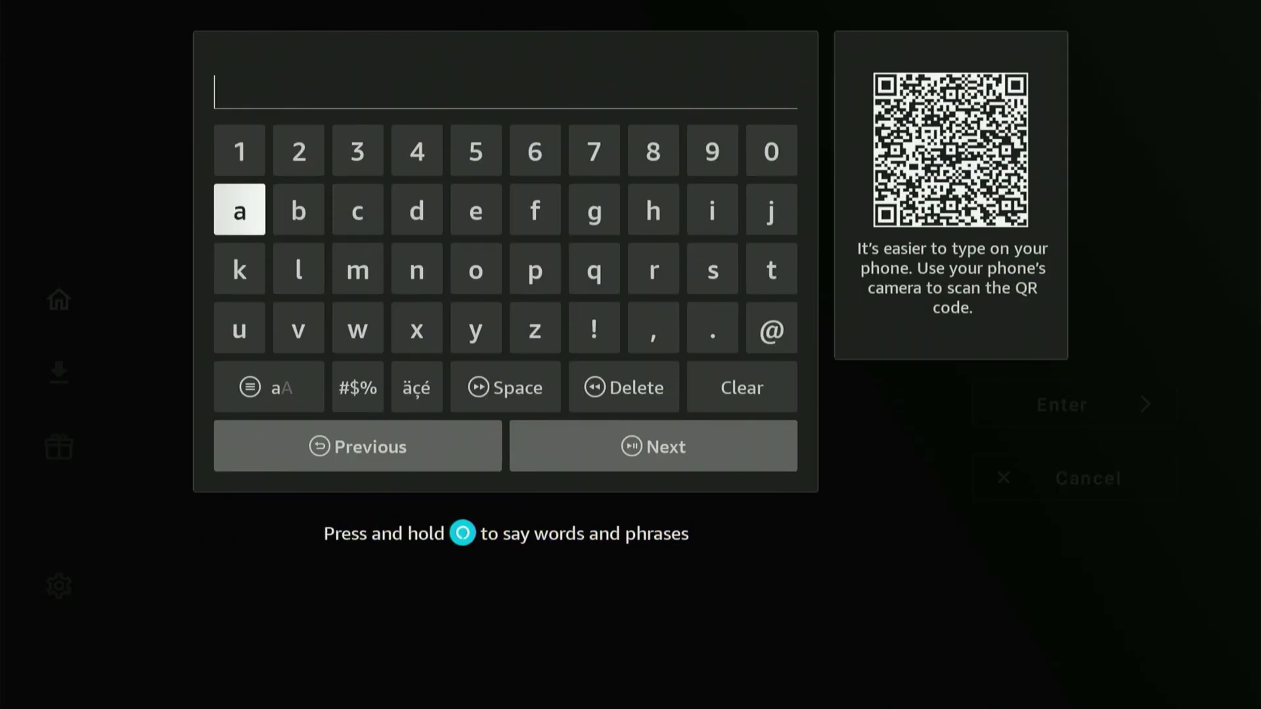
key("Right")
key("Right")
key("Up")
key("Right")
key("Right")
key("Right")
key("Right")
key("Right")
key("Right")
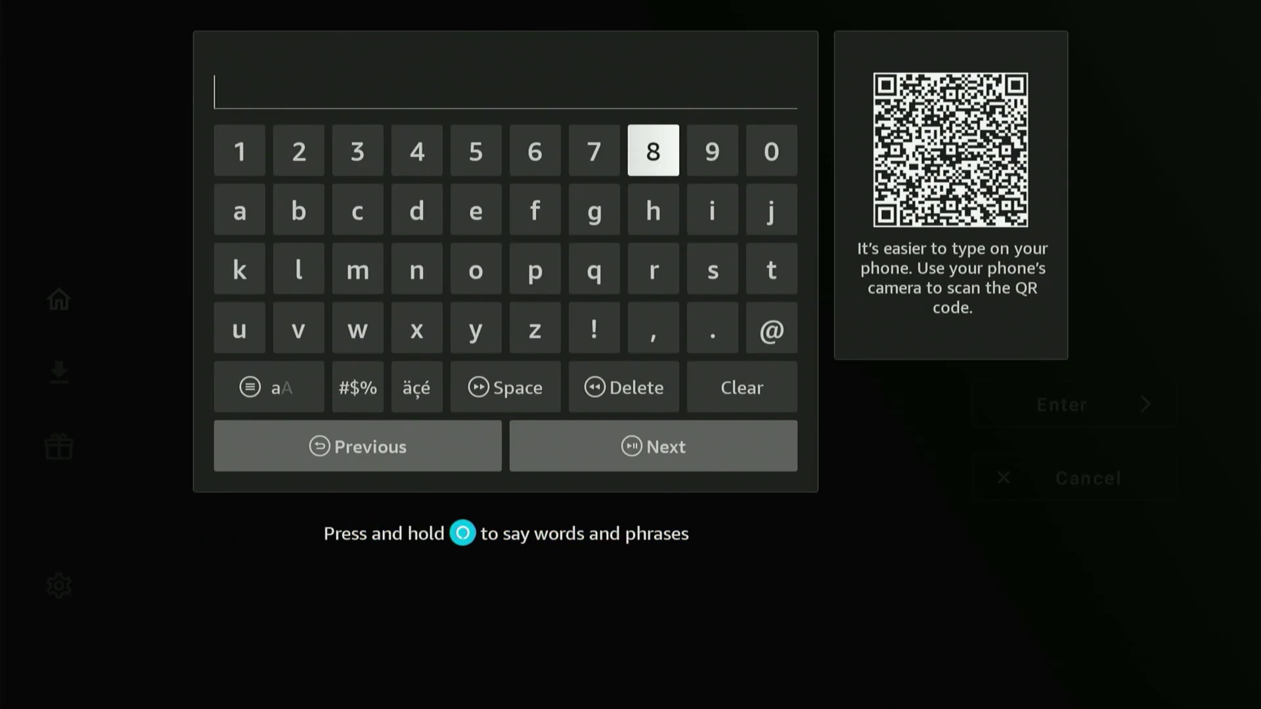
key("Down")
key("Up")
key("Right")
key("Right")
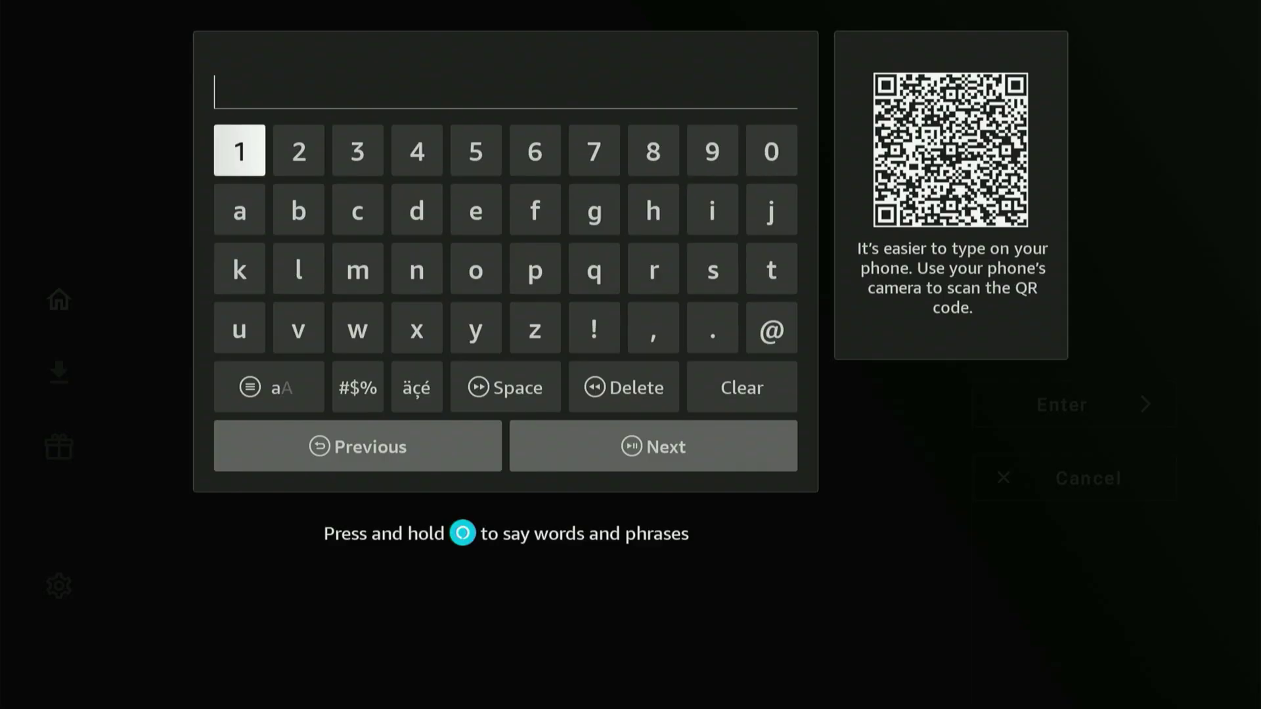
key("Down")
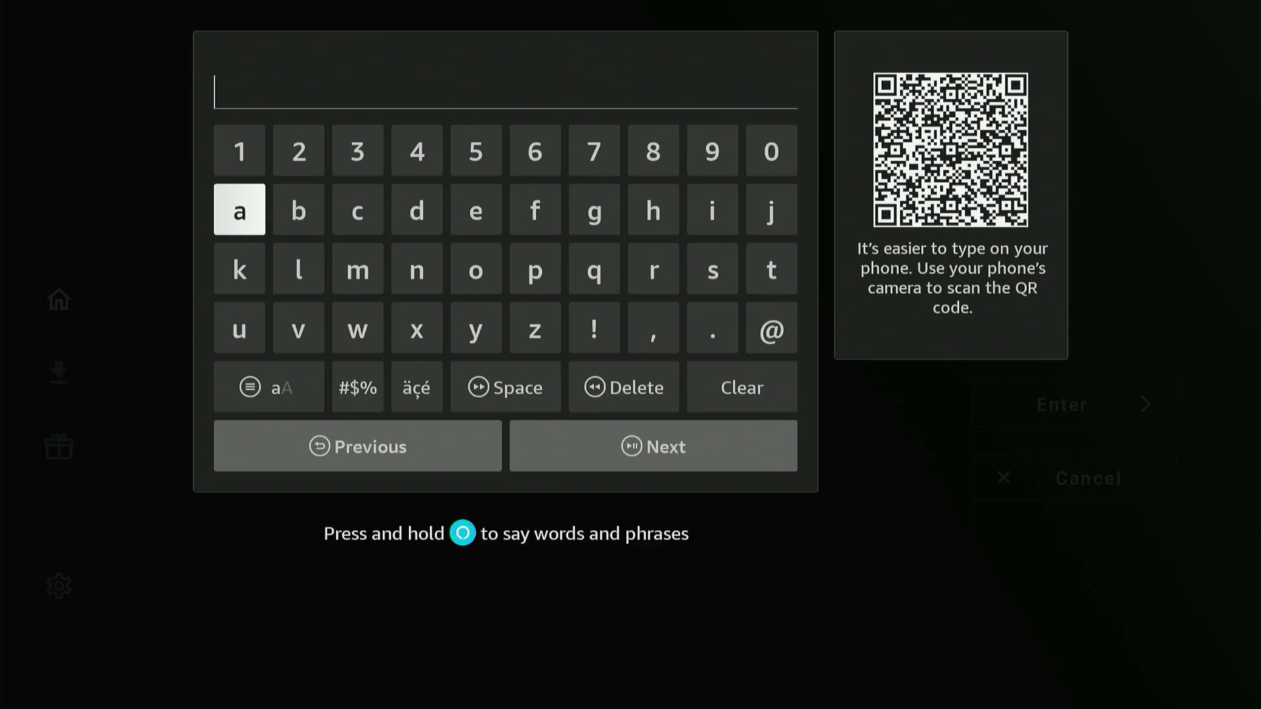
key("Right")
key("Right")
key("Right")
key("Right")
key("Right")
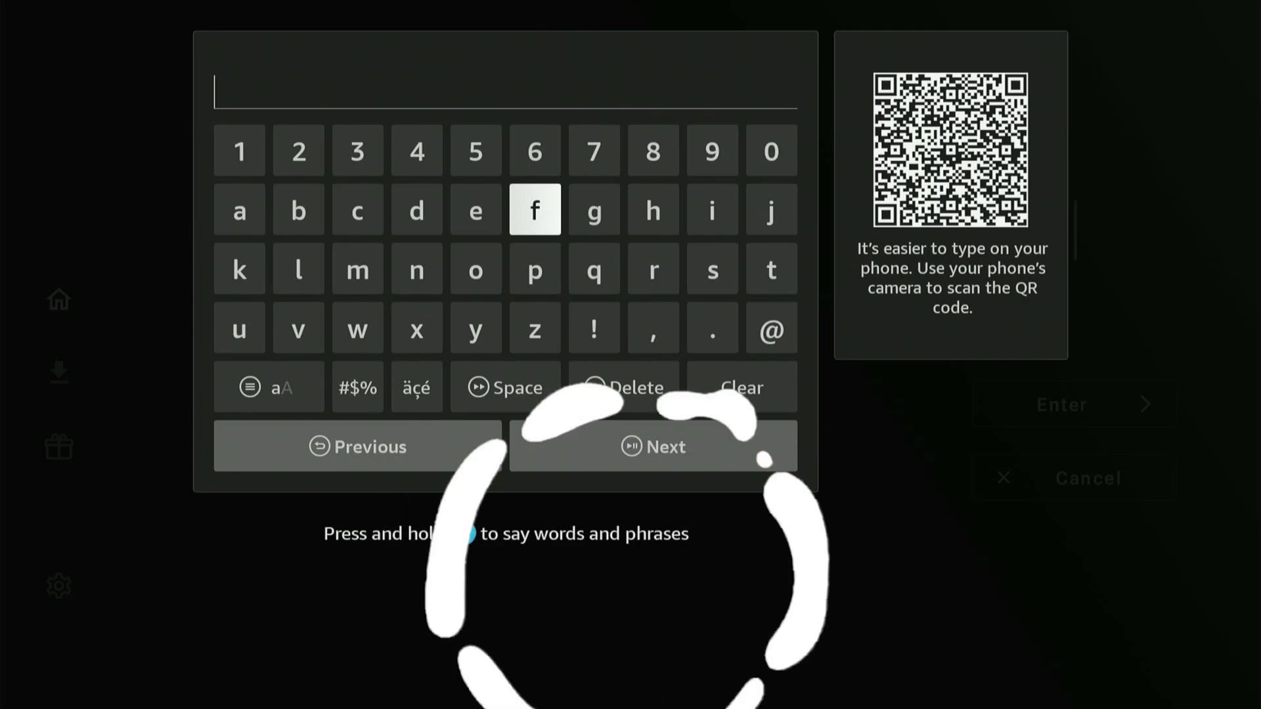
key("Down")
key("Up")
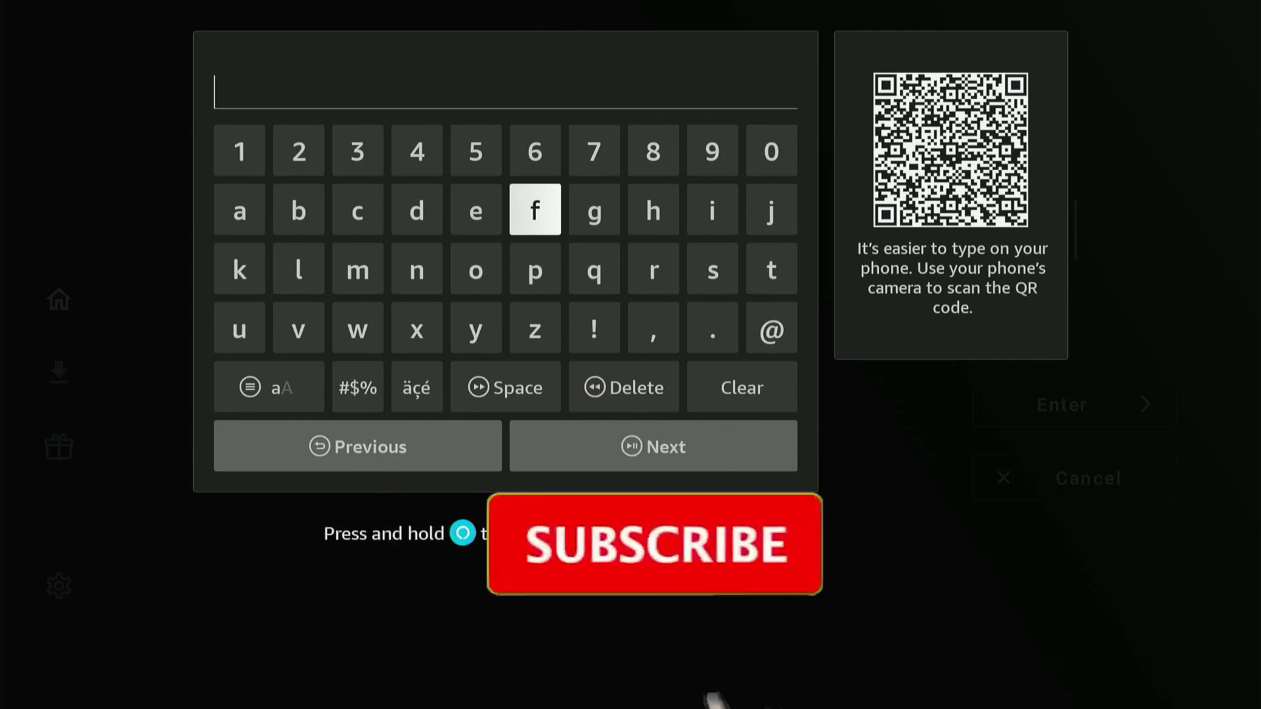
Enter the library code firetweaks and confirm it with Next.
key("Return")
key("Right")
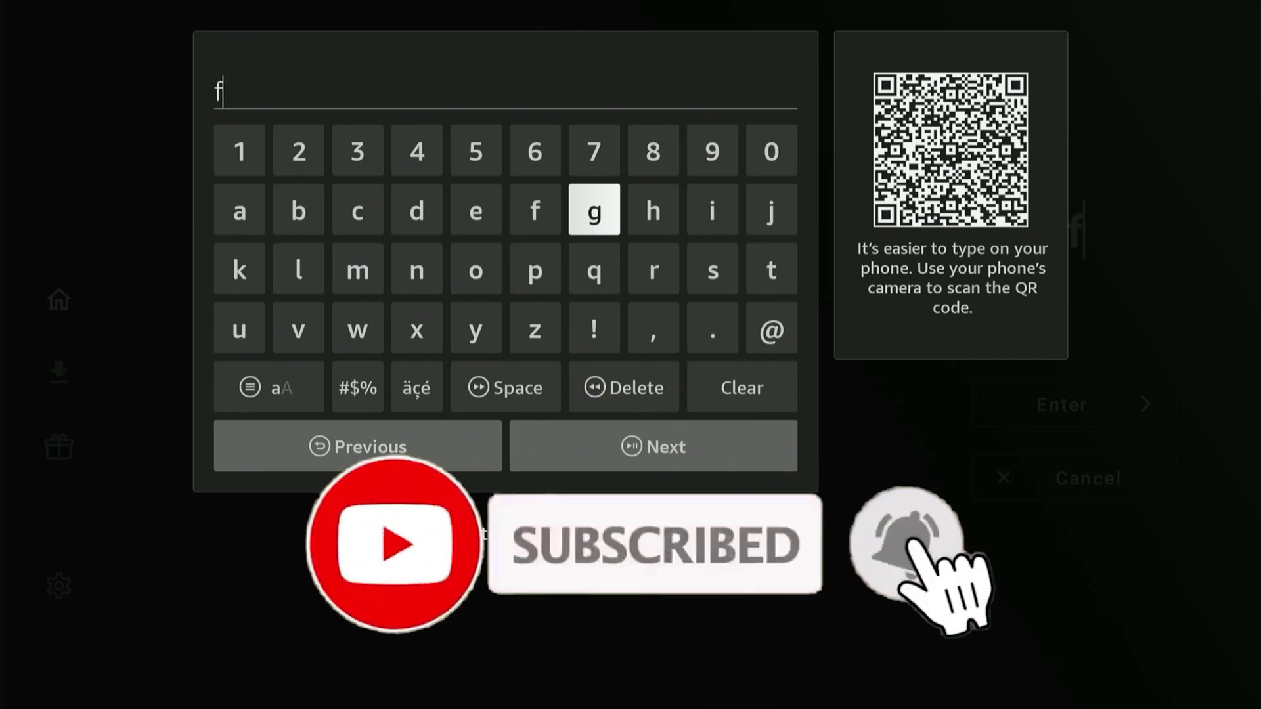
key("Right")
key("Right")
key("Return")
key("Down")
key("Left")
key("Return")
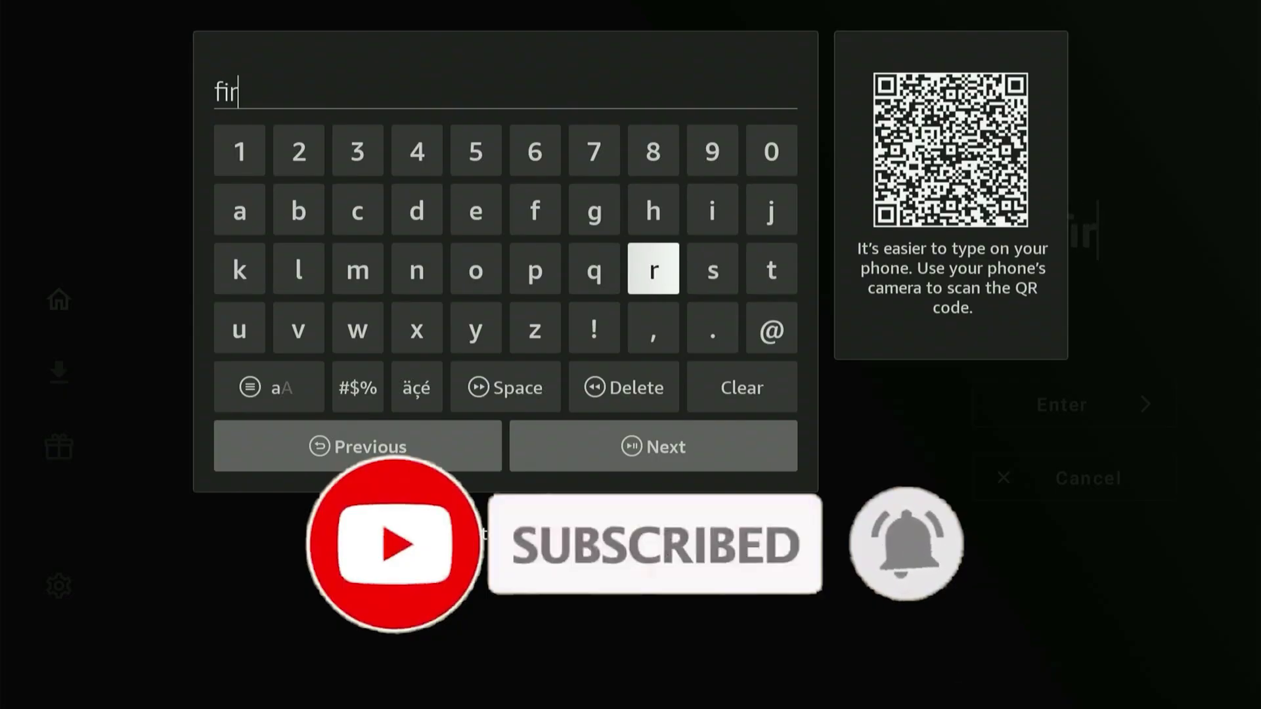
key("Left")
key("Left")
key("Up")
key("Left")
key("Return")
key("Down")
key("Right")
key("Right")
key("Right")
key("Right")
key("Return")
key("Left")
key("Left")
key("Left")
key("Left")
key("Left")
key("Left")
key("Left")
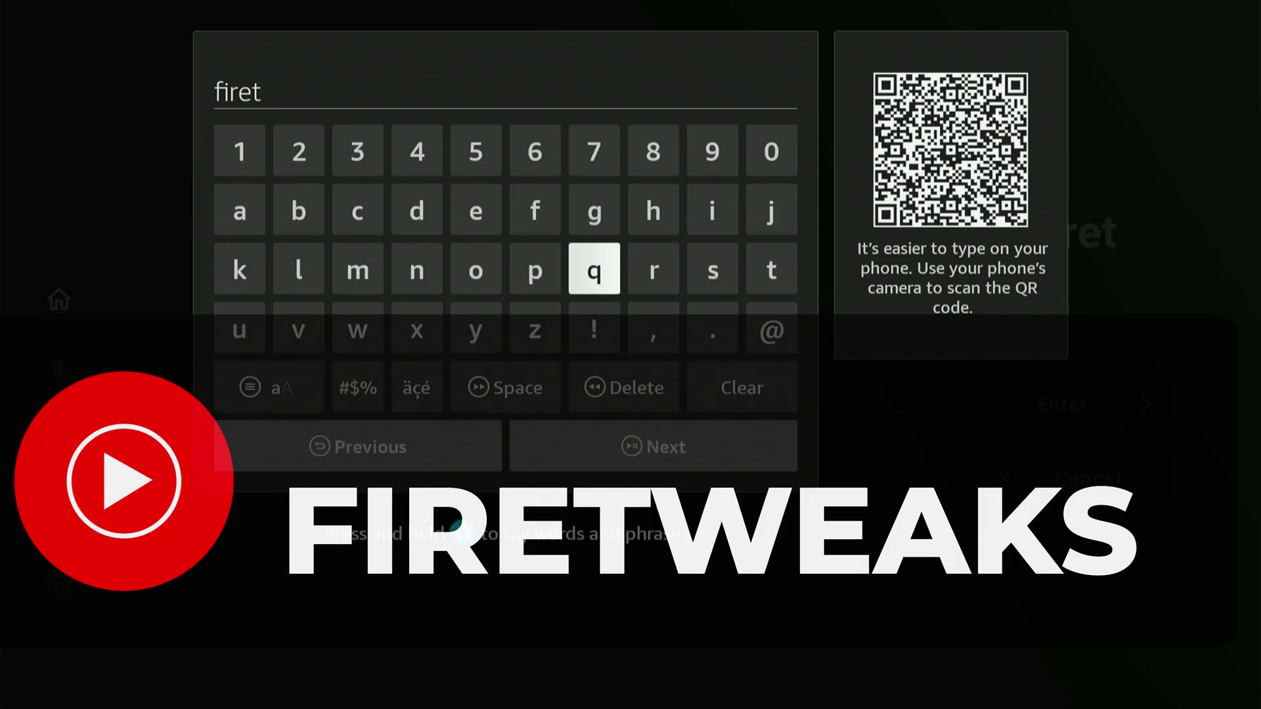
key("Down")
key("Return")
key("Up")
key("Up")
key("Right")
key("Right")
key("Return")
key("Left")
key("Left")
key("Left")
key("Left")
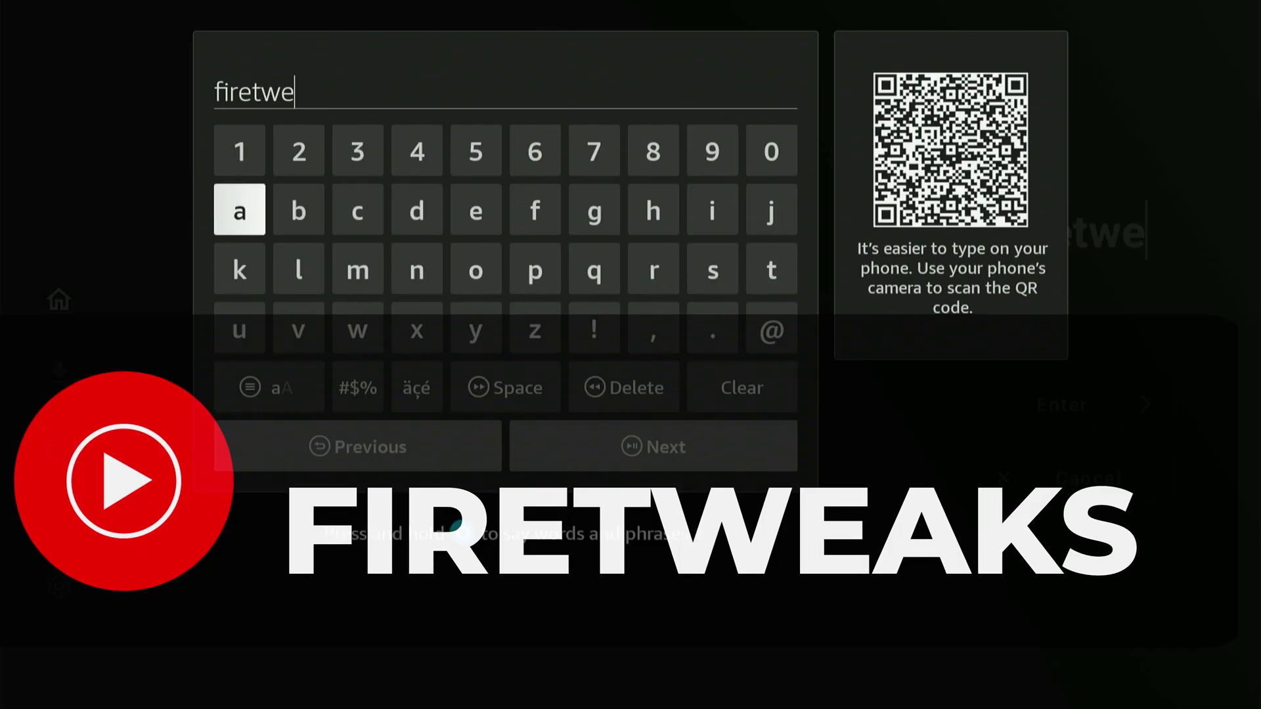
key("Return")
key("Down")
key("Return")
key("Right")
key("Right")
key("Right")
key("Right")
key("Right")
key("Right")
key("Right")
key("Right")
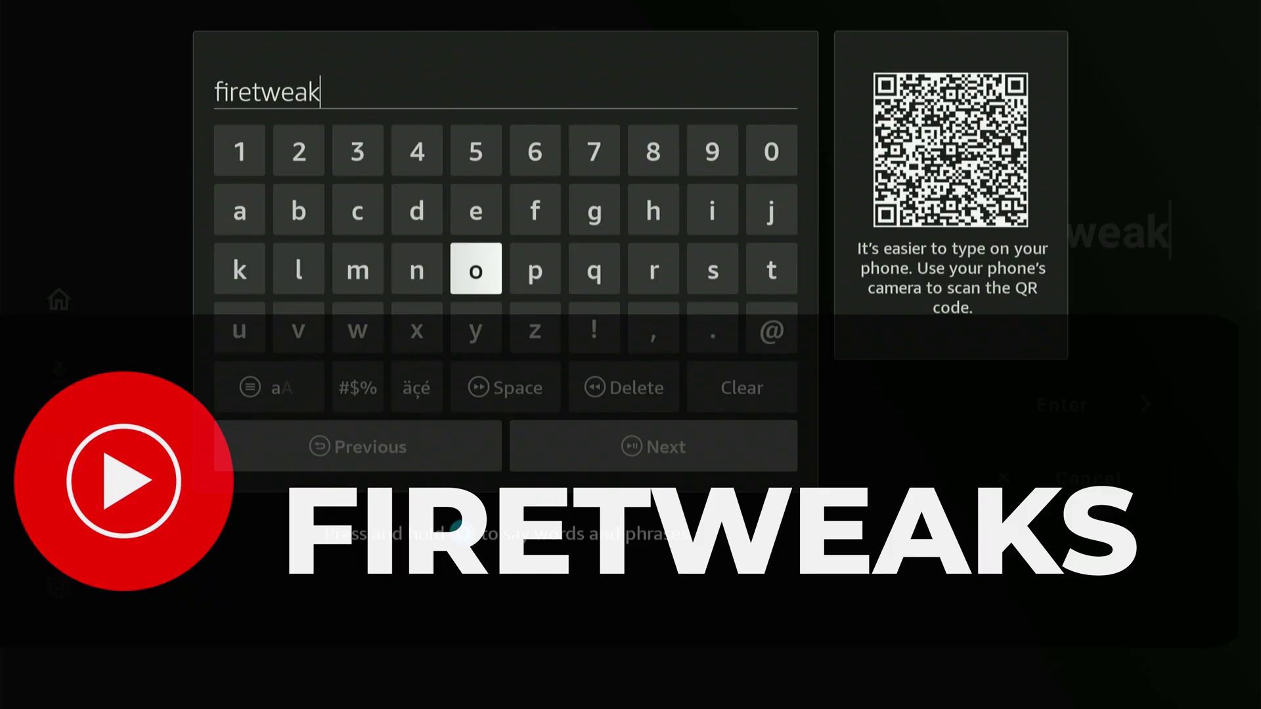
key("Return")
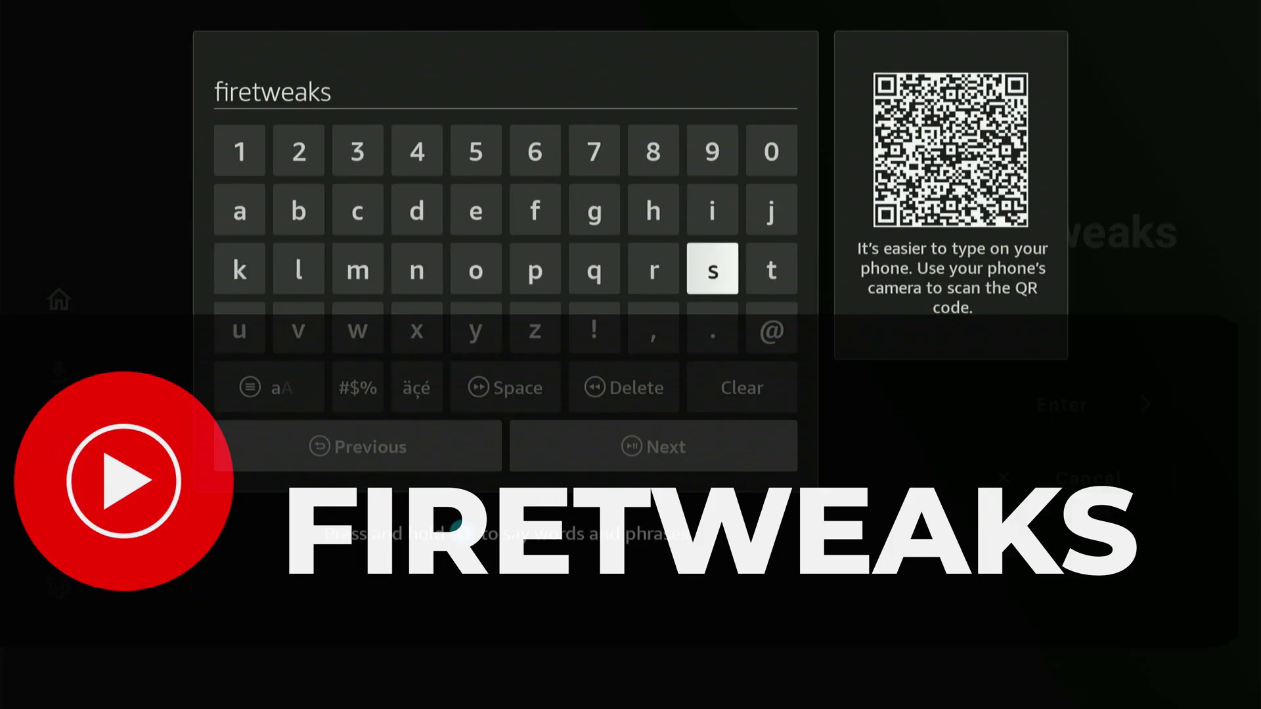
key("Down")
key("Down")
key("Down")
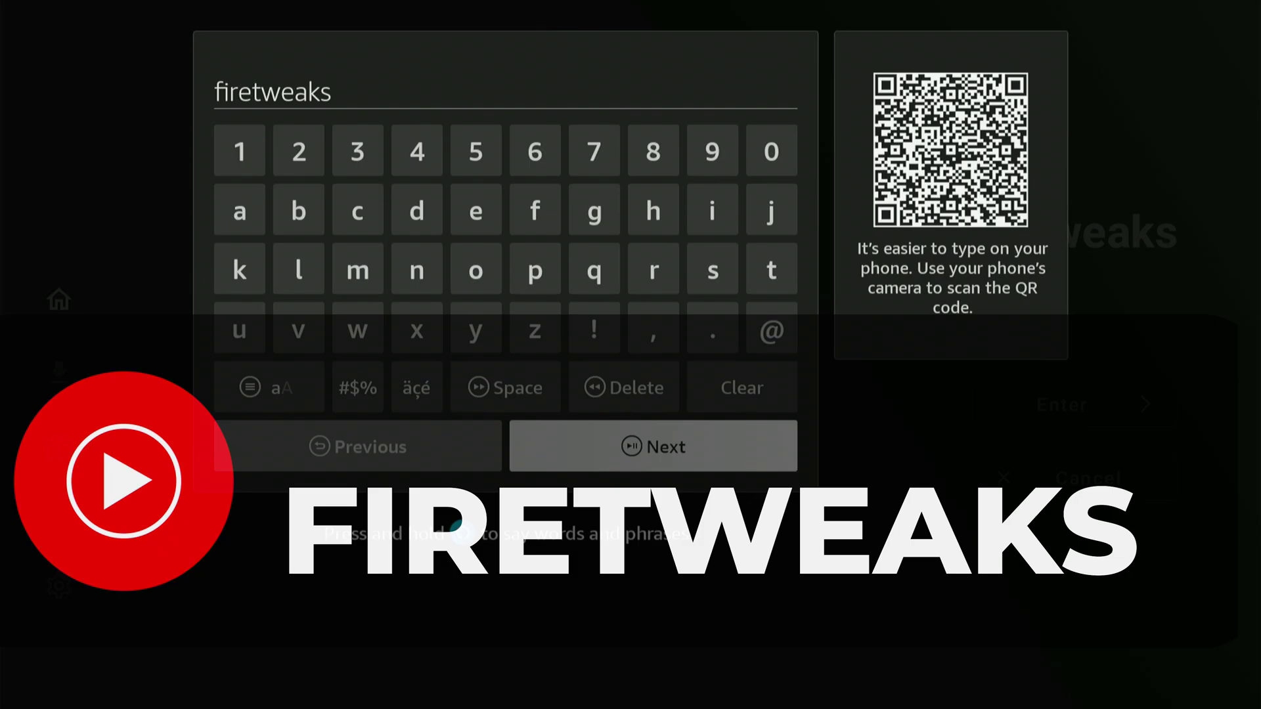
key("Return")
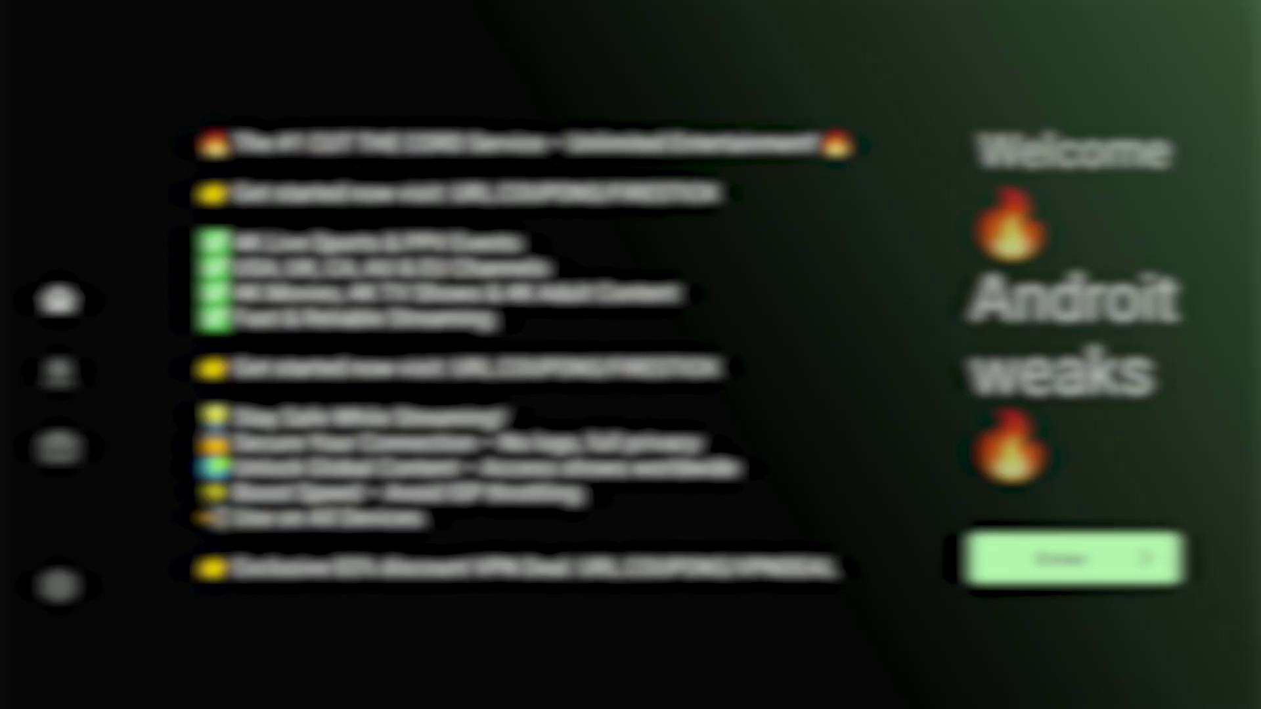
Load the Androitweaks library and open its folder of files.
key("Return")
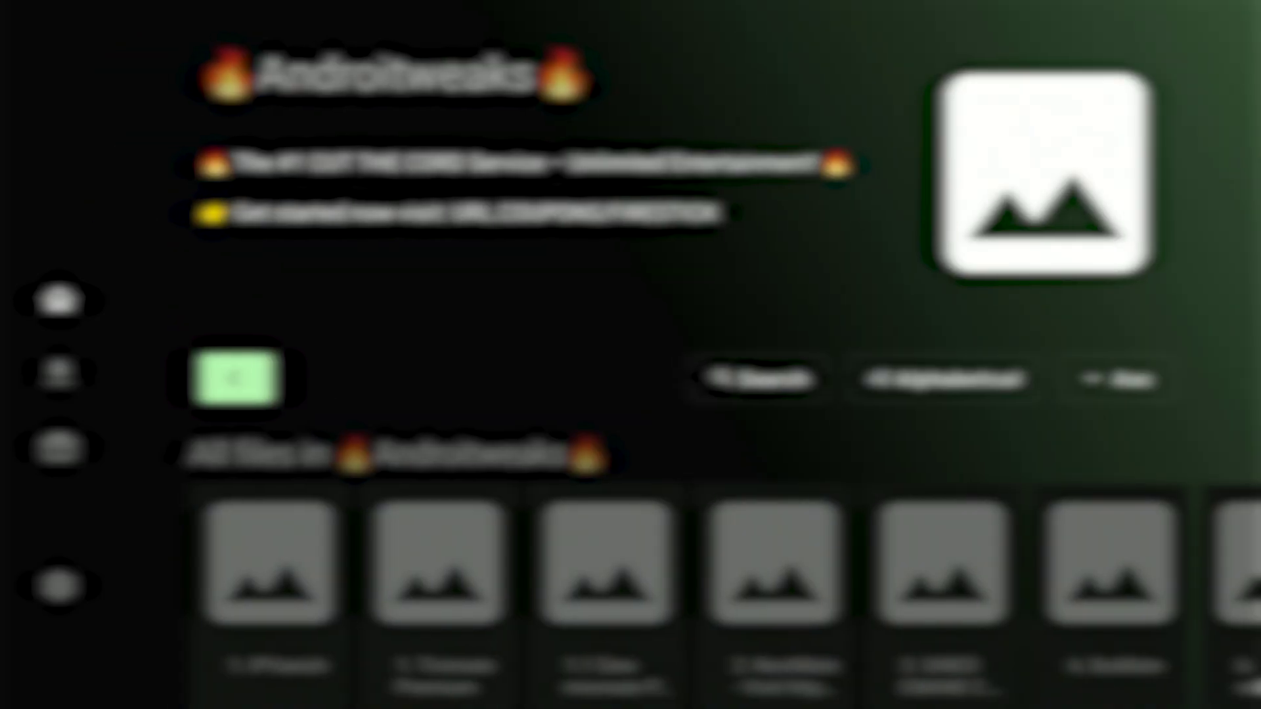
key("Return")
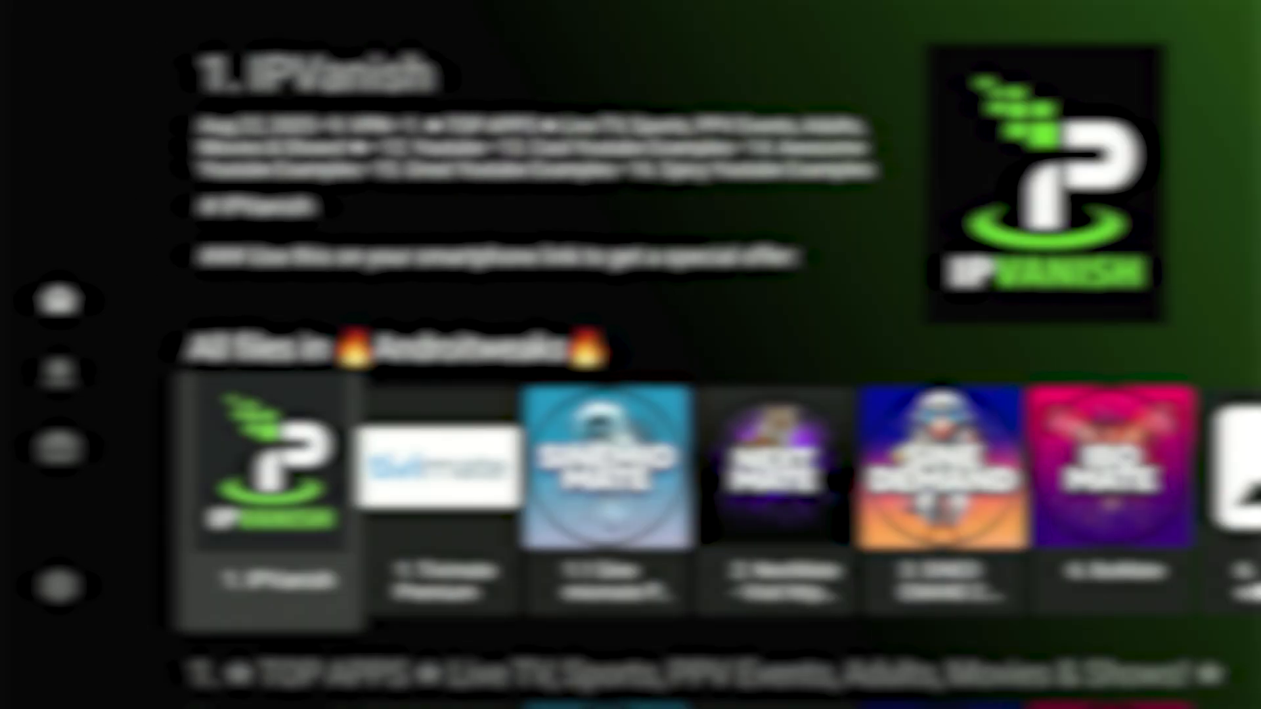
key("Down")
key("Down")
key("Down")
key("Down")
key("Down")
key("Down")
key("Down")
key("Down")
key("Down")
key("Down")
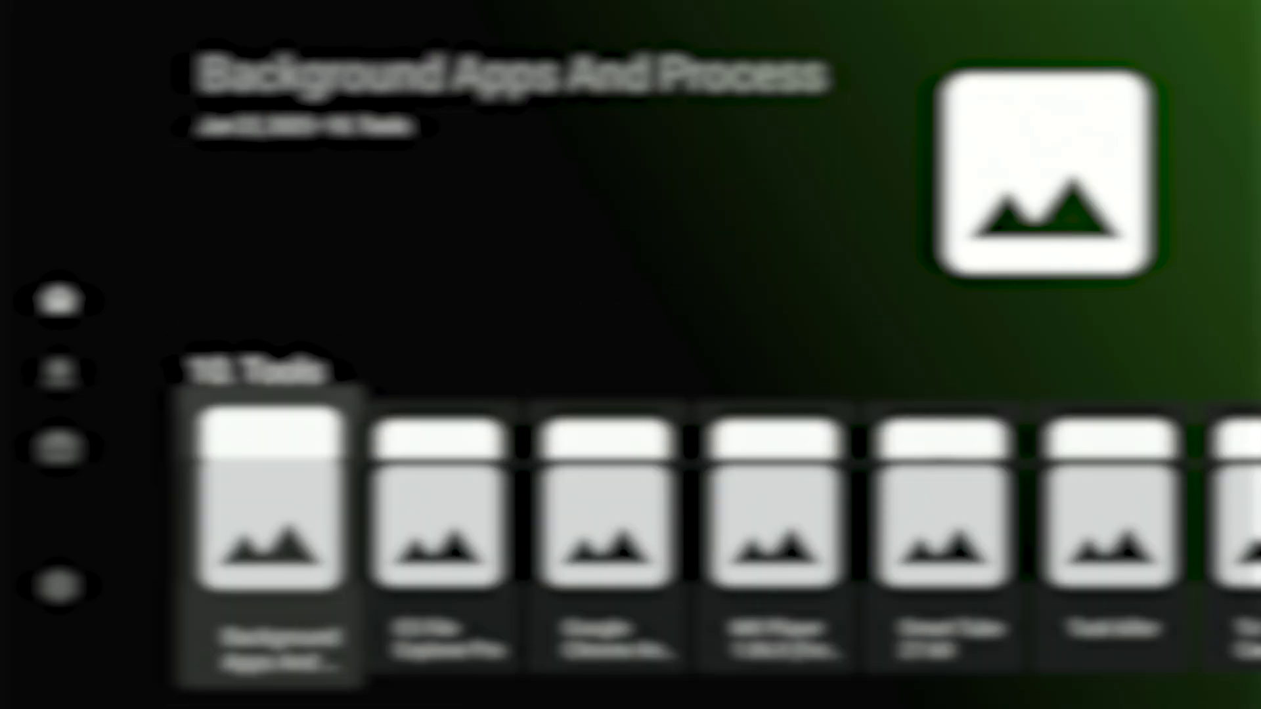
key("Up")
key("Up")
key("Up")
key("Up")
key("Up")
key("Up")
key("Up")
key("Up")
key("Up")
key("Up")
key("Right")
key("Right")
key("Left")
key("Left")
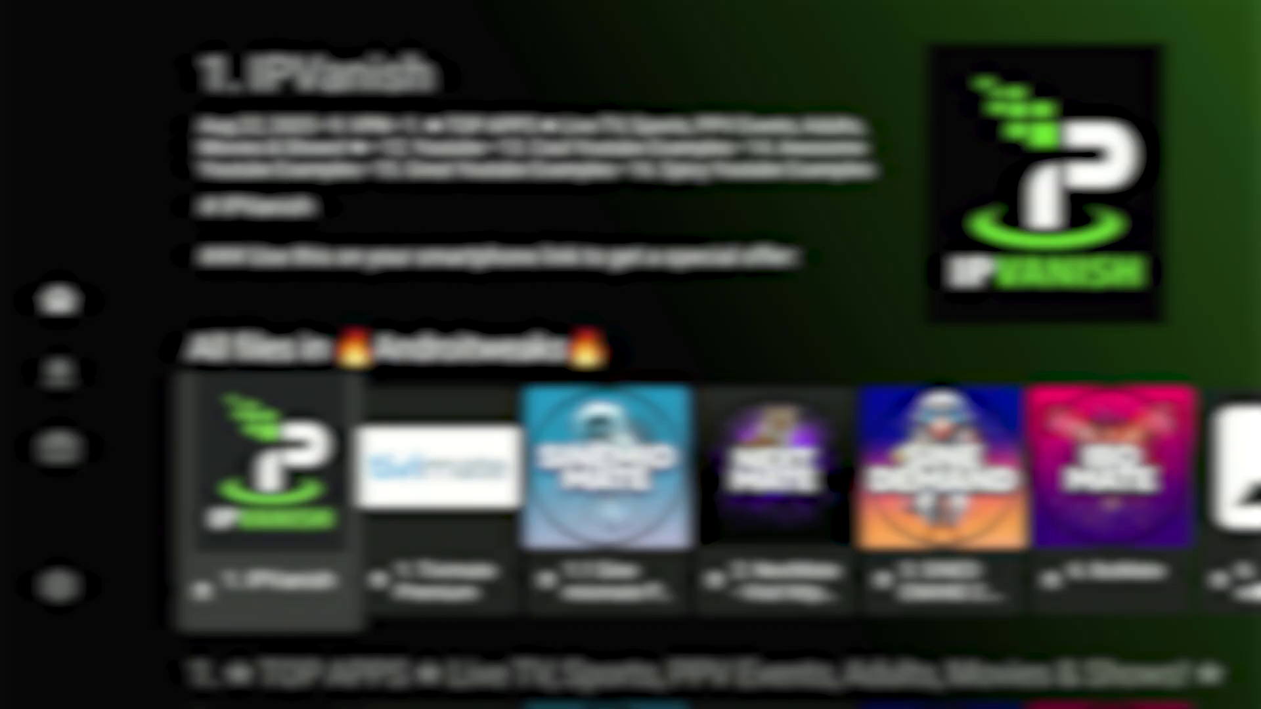
Browse the category rows down to IPVanish in 13. Cool Youtube Examples.
key("Down")
key("Down")
key("Down")
key("Down")
key("Down")
key("Down")
key("Down")
key("Down")
key("Down")
key("Down")
key("Down")
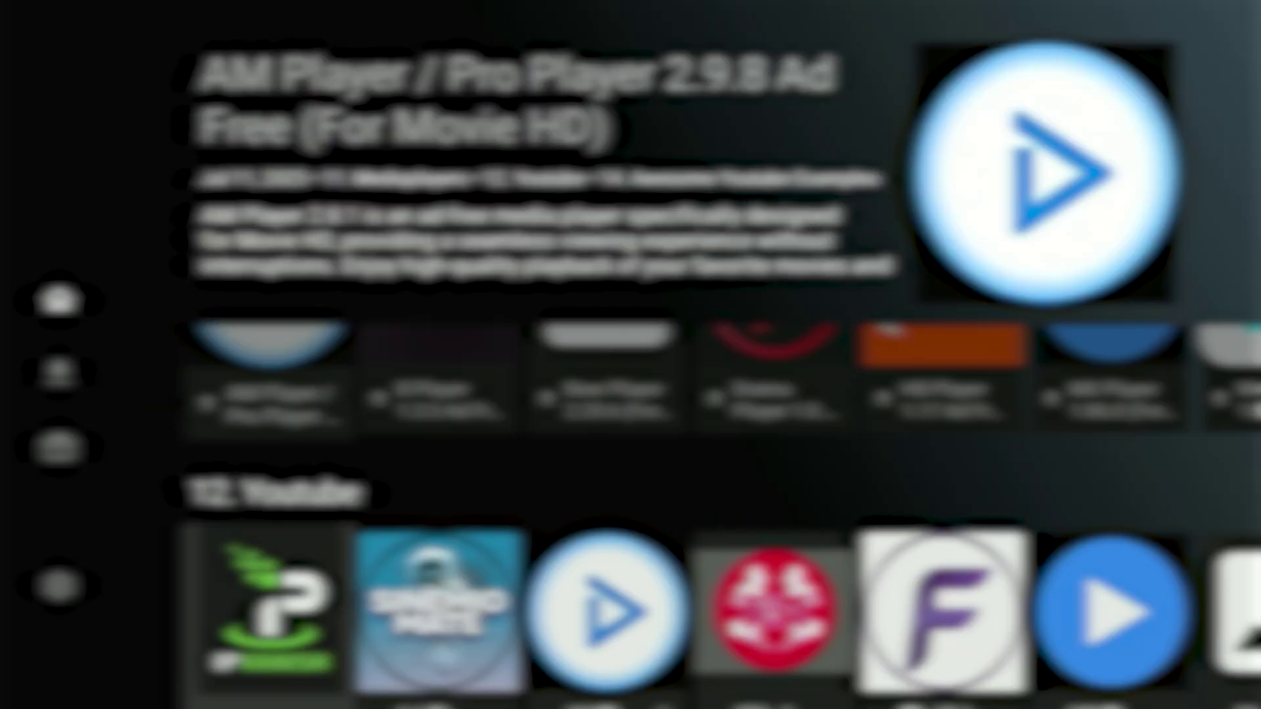
key("Down")
key("Up")
key("Up")
key("Up")
key("Up")
key("Up")
key("Up")
key("Up")
key("Up")
key("Up")
key("Up")
key("Up")
key("Up")
key("Down")
key("Down")
key("Down")
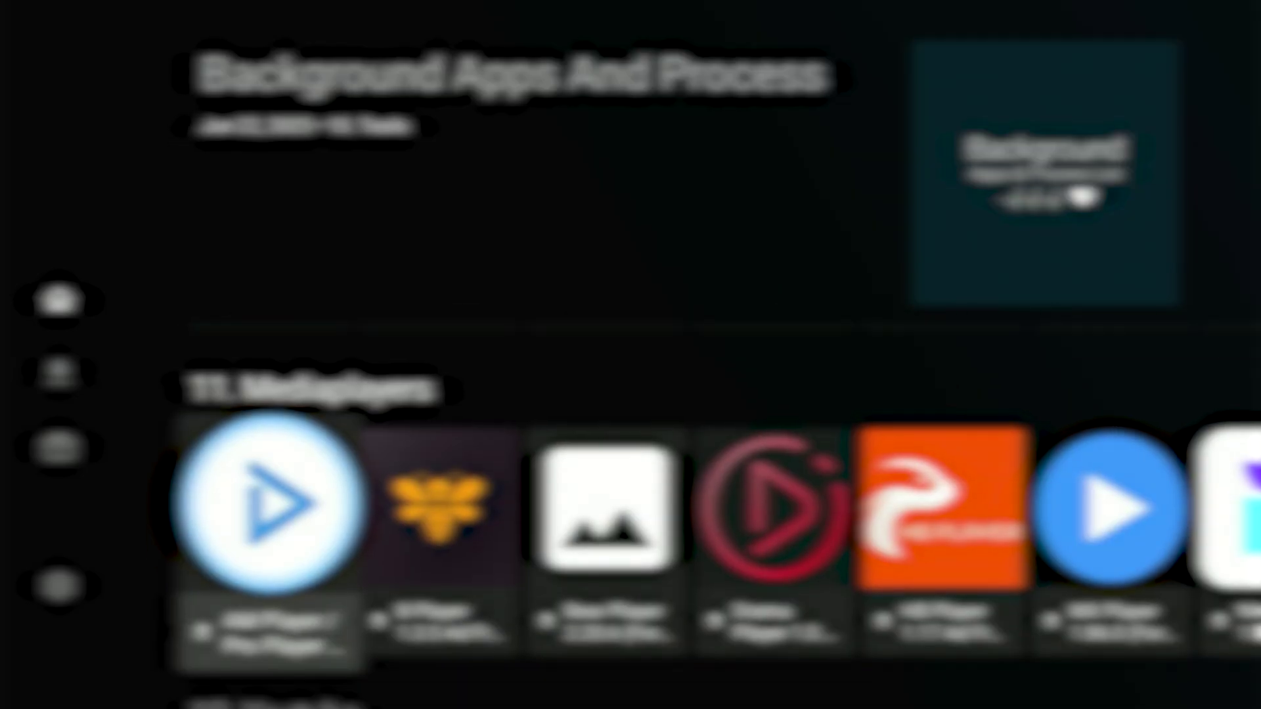
key("Down")
key("Down")
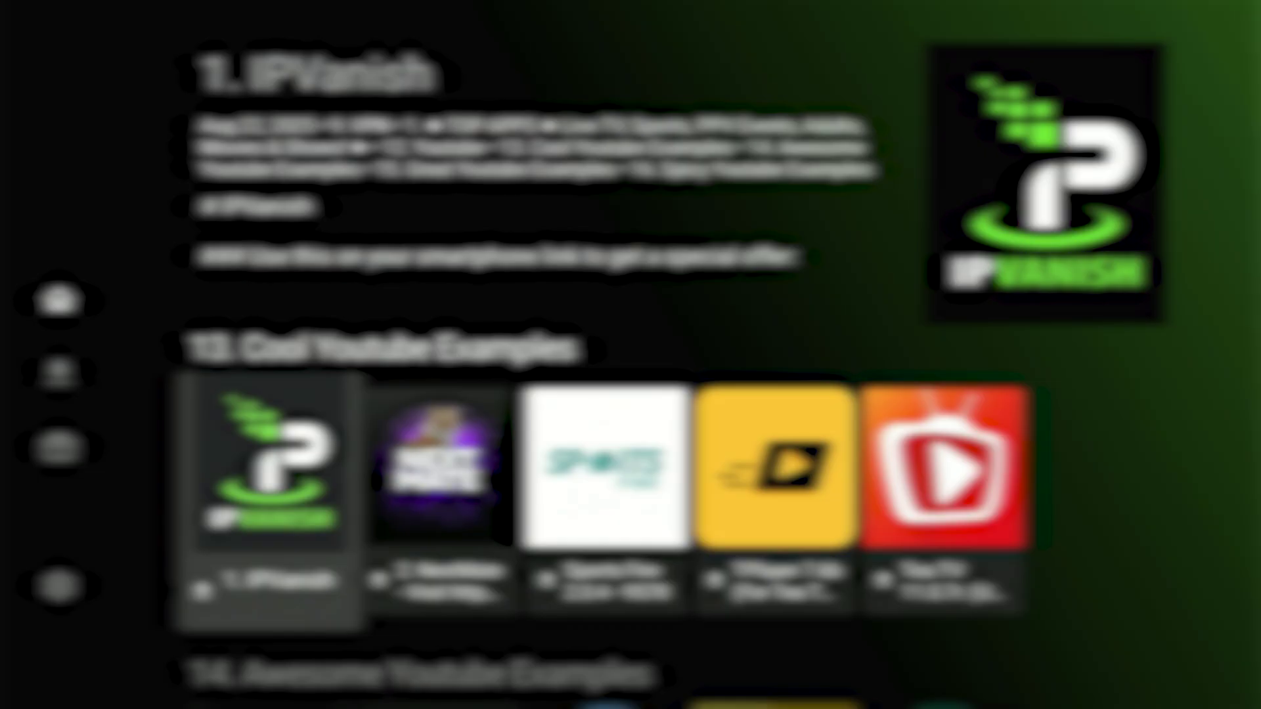
key("Right")
key("Right")
key("Right")
key("Right")
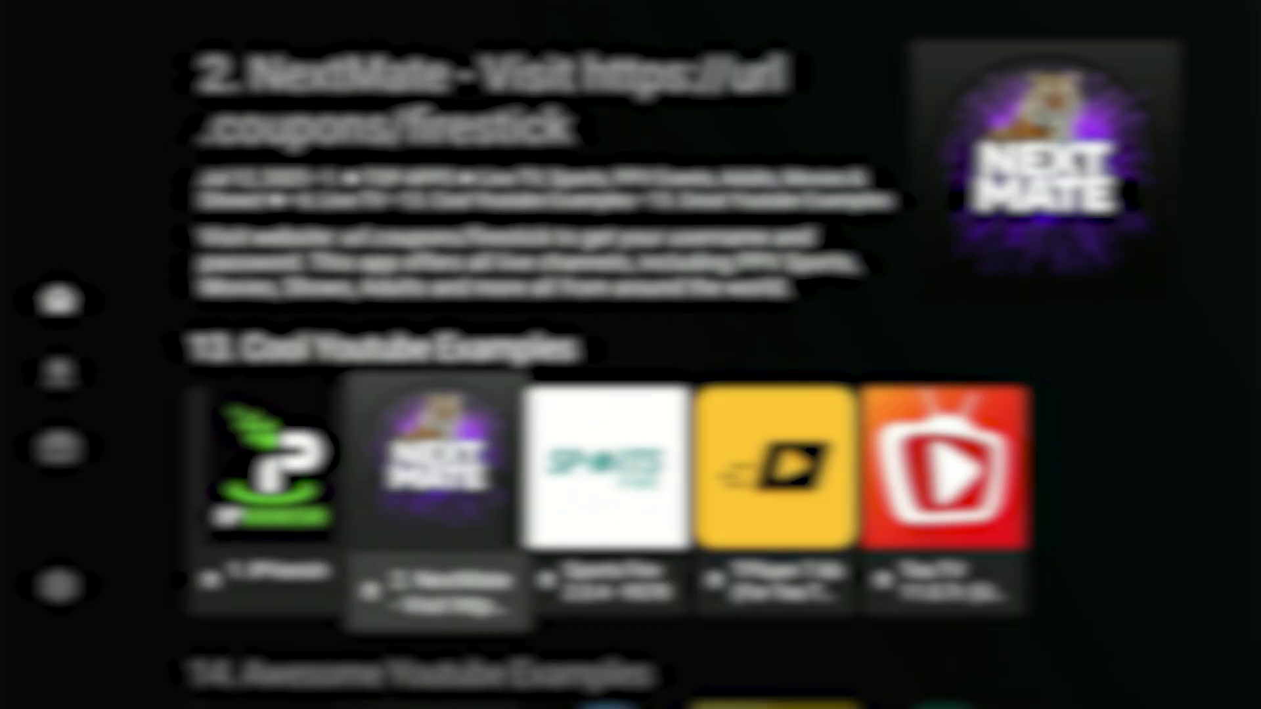
key("Left")
key("Left")
key("Left")
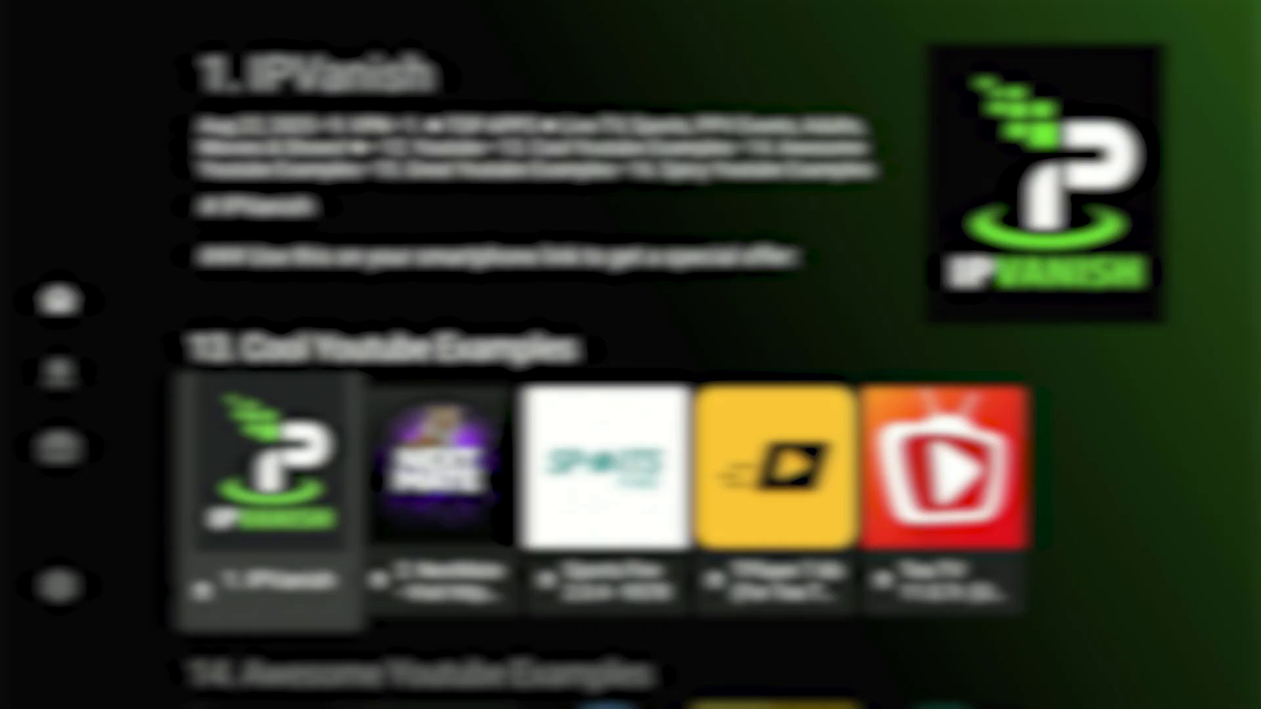
Bring up the Download option on the IPVanish tile, dismiss it, and return Home.
key("Return")
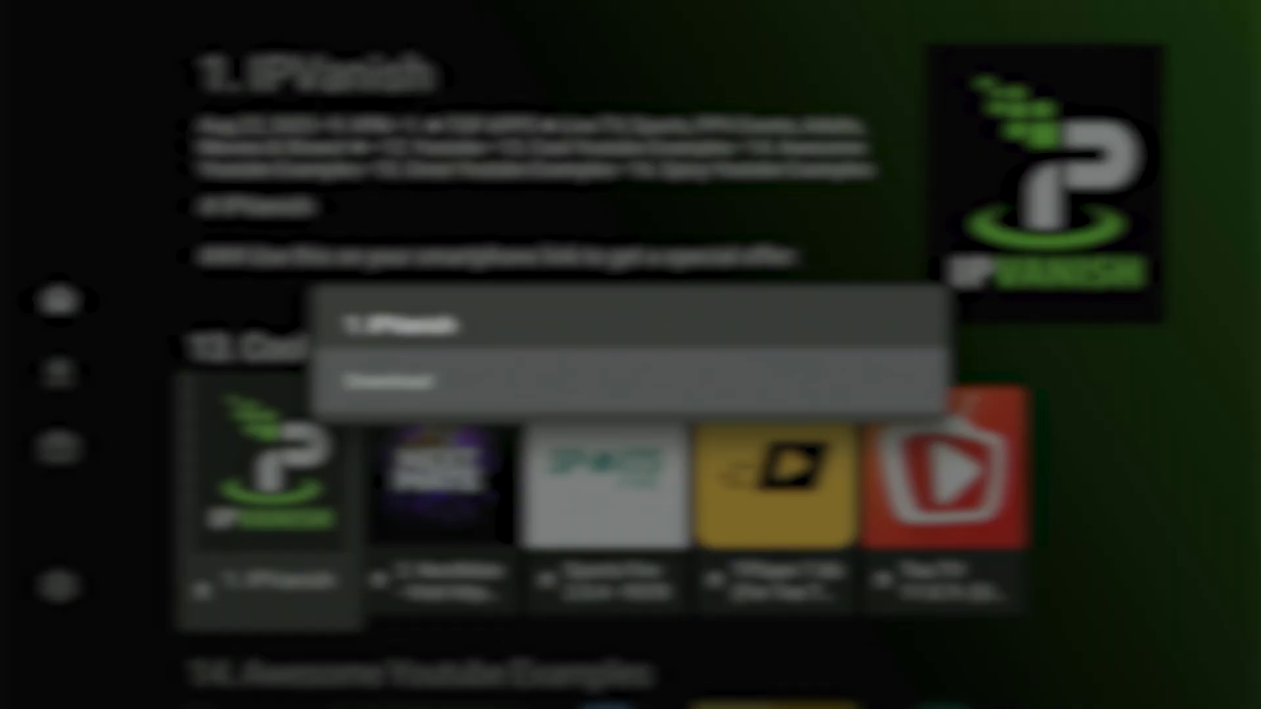
key("Escape")
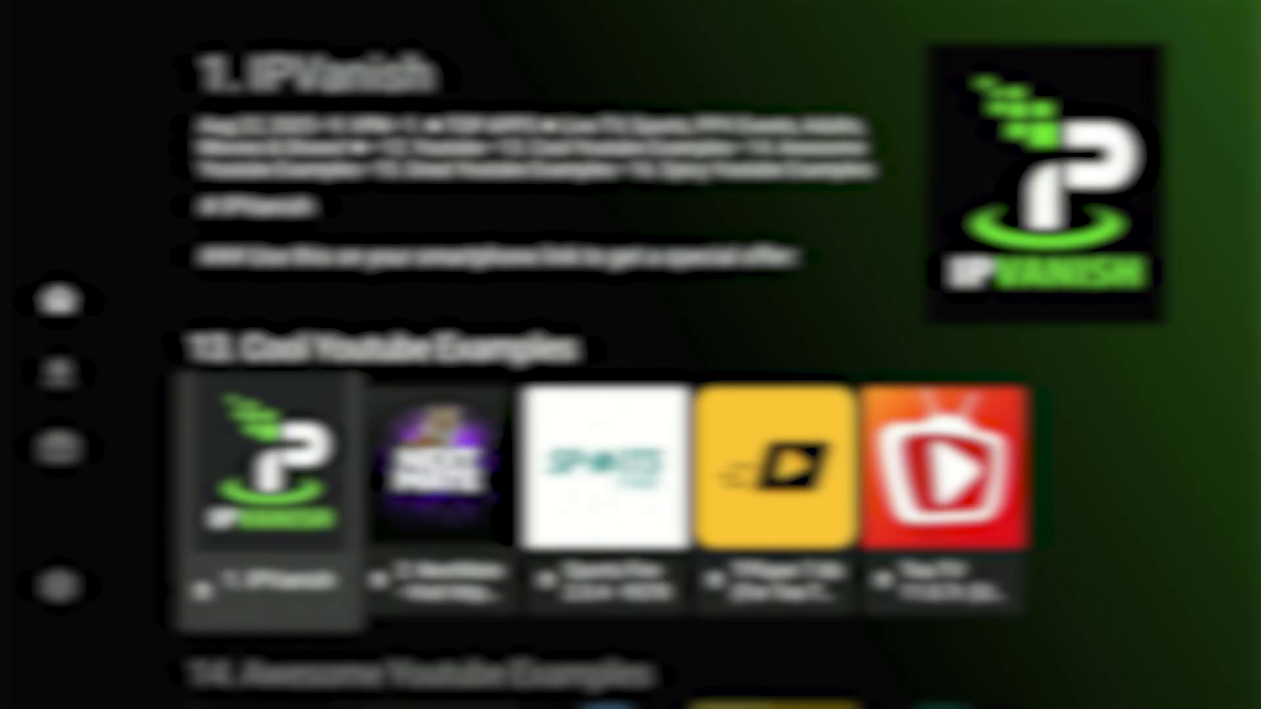
key("Home")
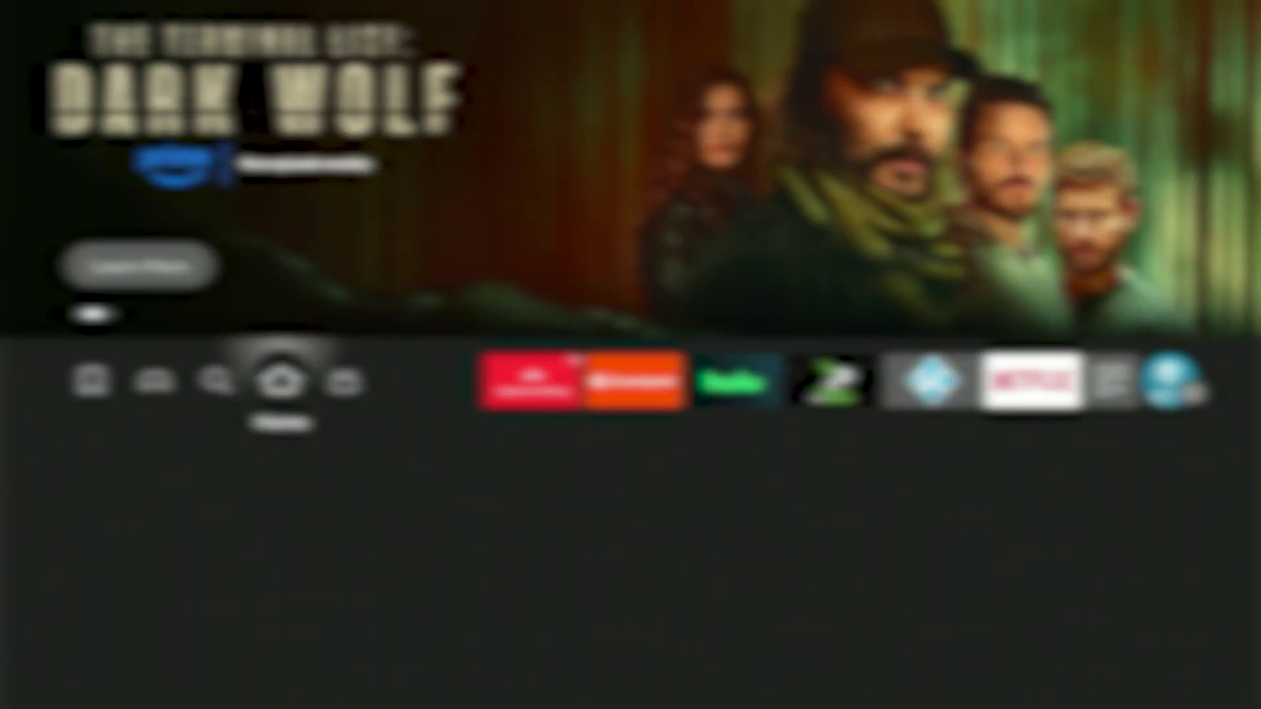
Open Find > Search and spell Ipva on the on-screen keyboard.
key("Left")
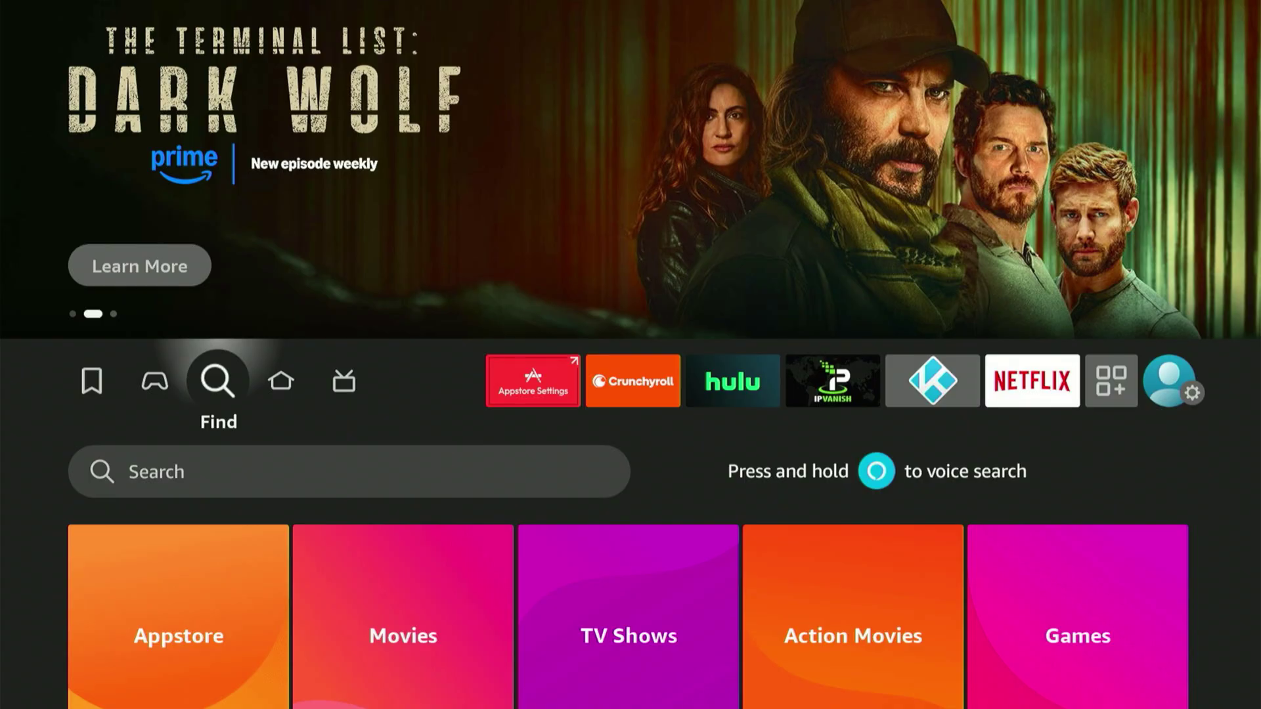
key("Down")
key("Return")
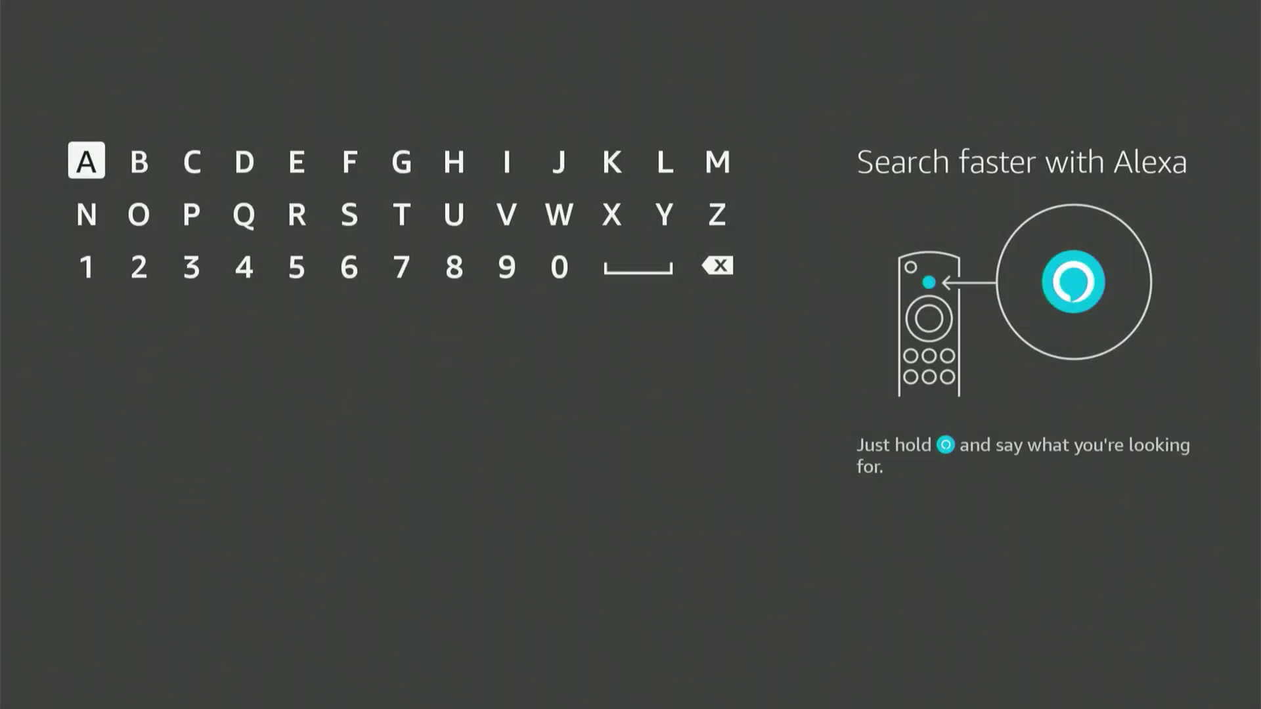
key("Right")
key("Right")
key("Right")
key("Right")
key("Right")
key("Right")
key("Right")
key("Right")
key("Return")
key("Down")
key("Left")
key("Left")
key("Left")
key("Left")
key("Left")
key("Left")
key("Return")
key("Right")
key("Right")
key("Right")
key("Right")
key("Right")
key("Right")
key("Return")
key("Left")
key("Left")
key("Left")
key("Left")
key("Left")
key("Left")
key("Left")
key("Up")
key("Left")
key("Return")
key("Right")
key("Right")
key("Right")
key("Right")
key("Right")
key("Right")
key("Right")
key("Right")
key("Return")
key("Down")
key("Down")
key("Up")
key("Right")
key("Right")
key("Right")
key("Right")
key("Down")
key("Return")
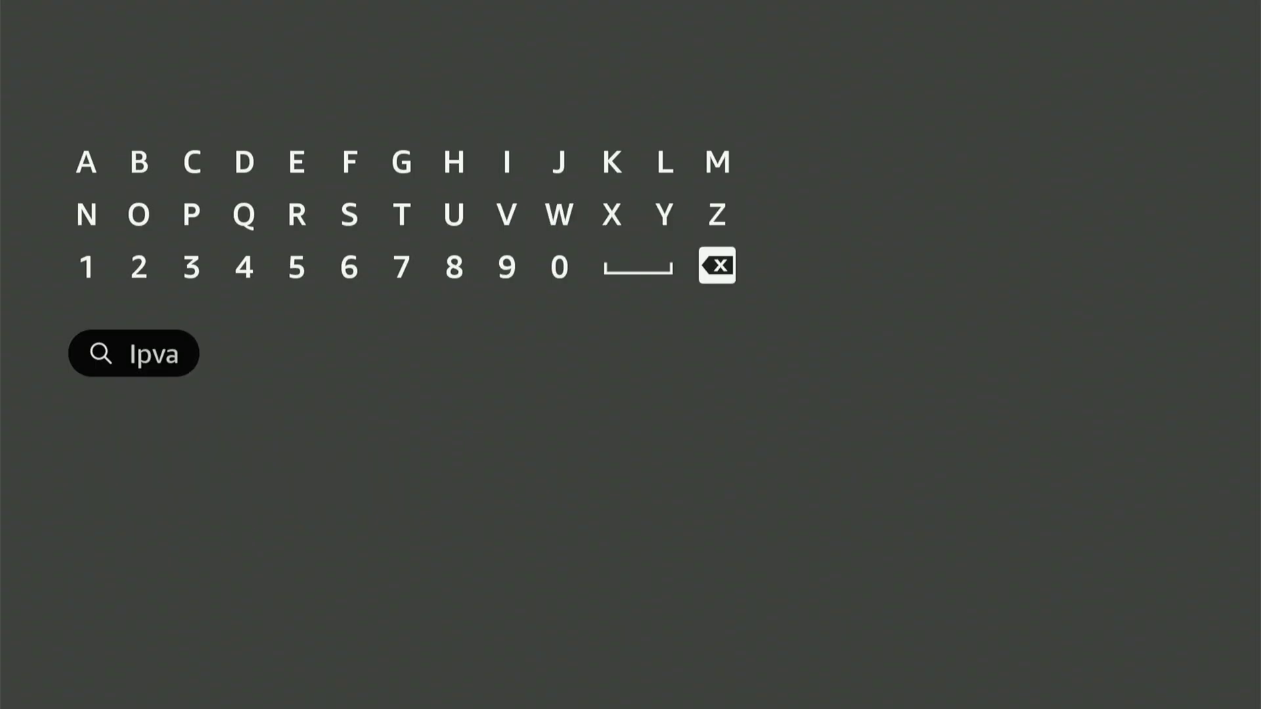
Choose the 'Ipvanish For Fire Stick' search suggestion.
key("Left")
key("Left")
key("Left")
key("Down")
key("Down")
key("Down")
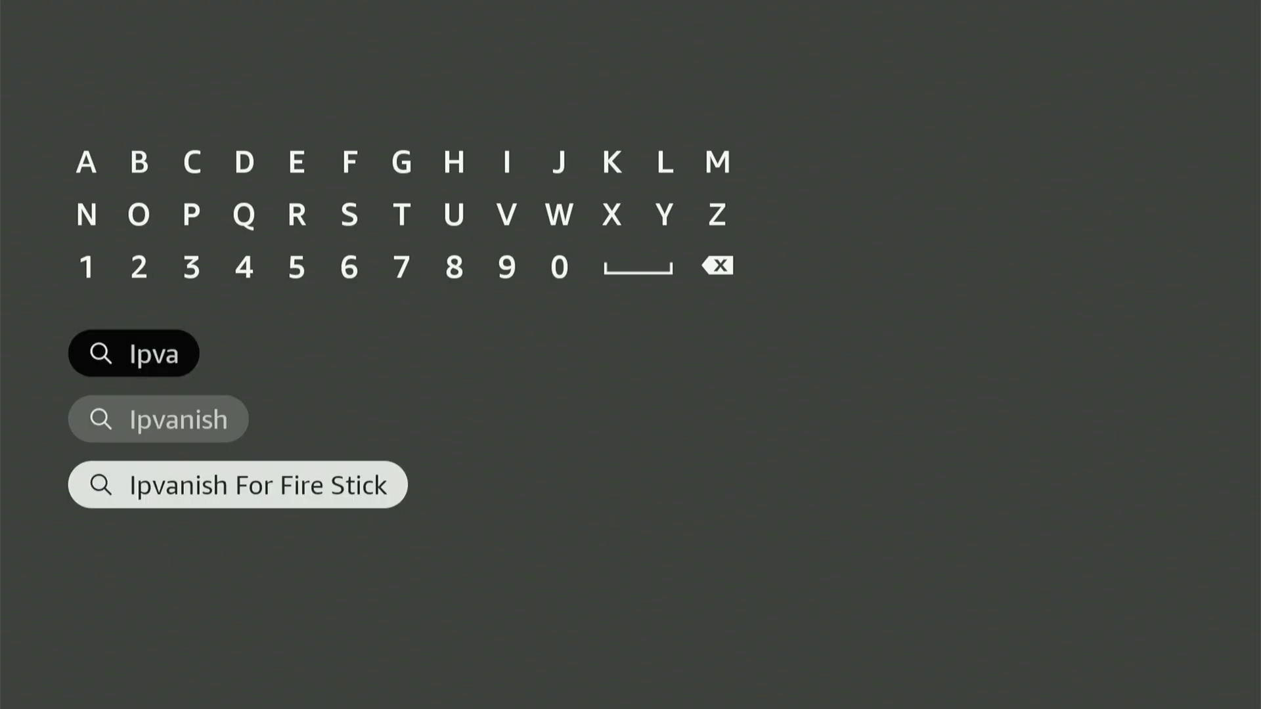
key("Return")
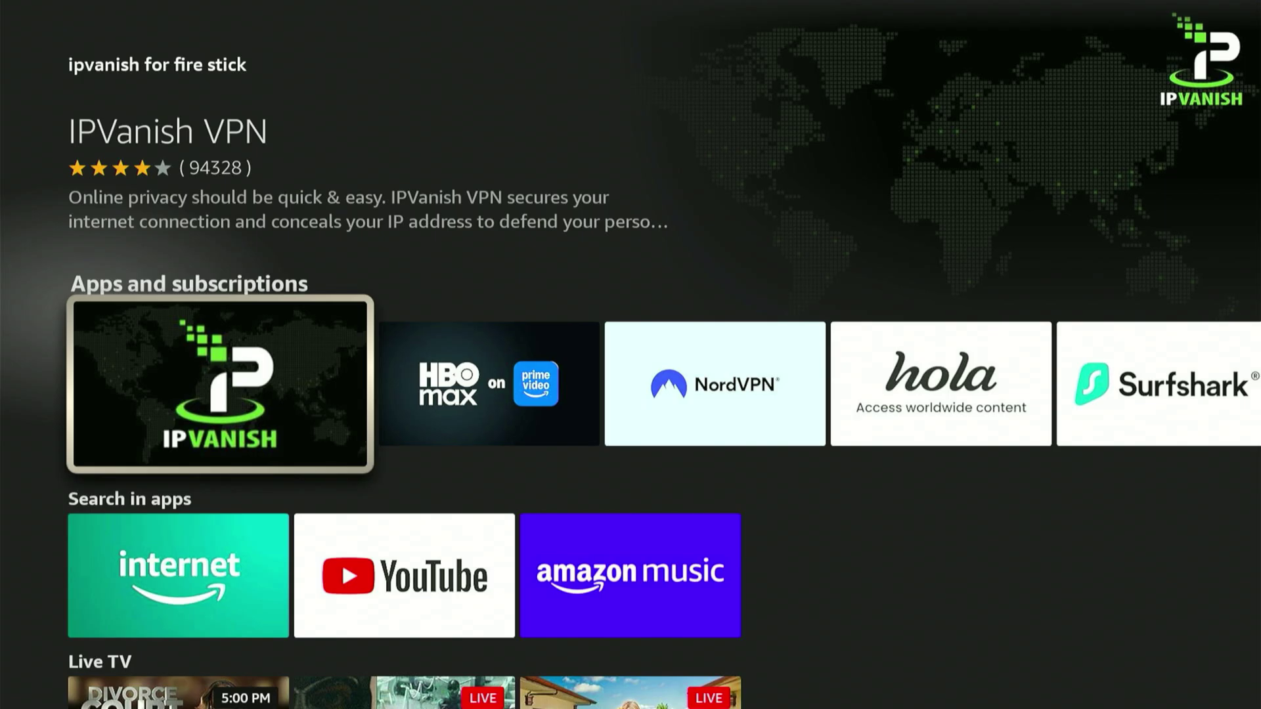
Download IPVanish VPN from its Appstore page and open it once installed.
key("Return")
key("Return")
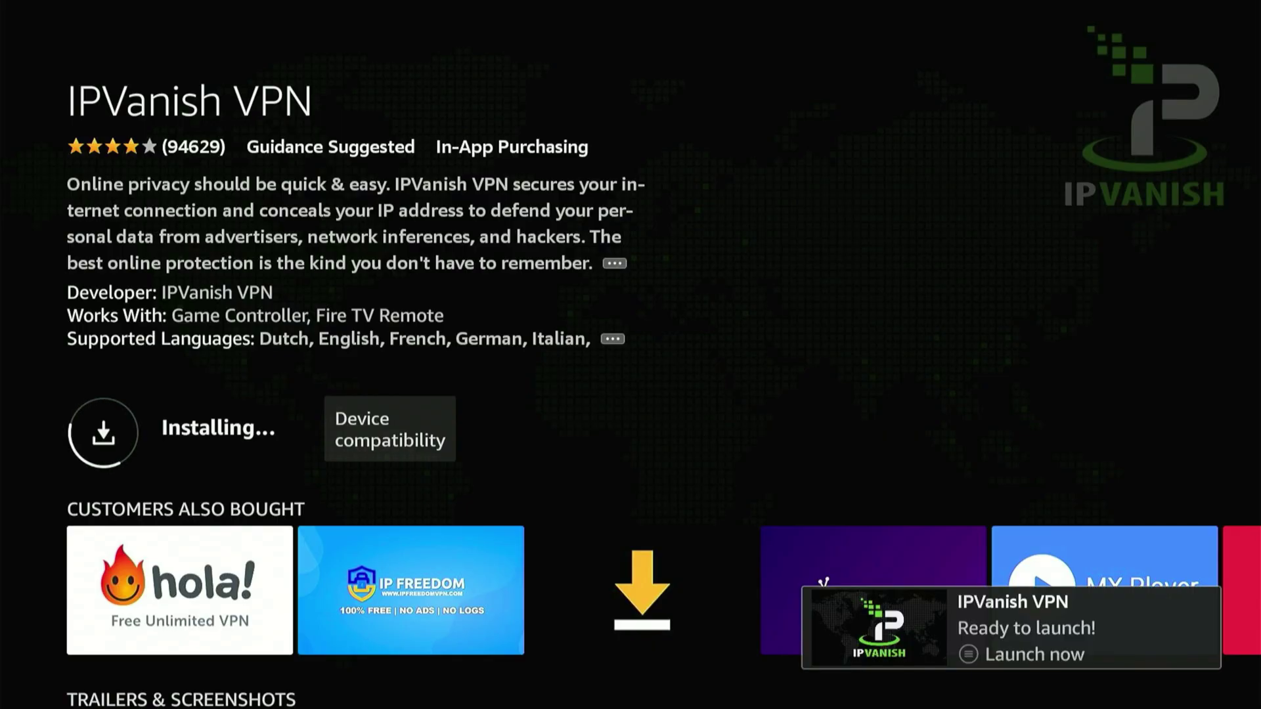
key("Return")
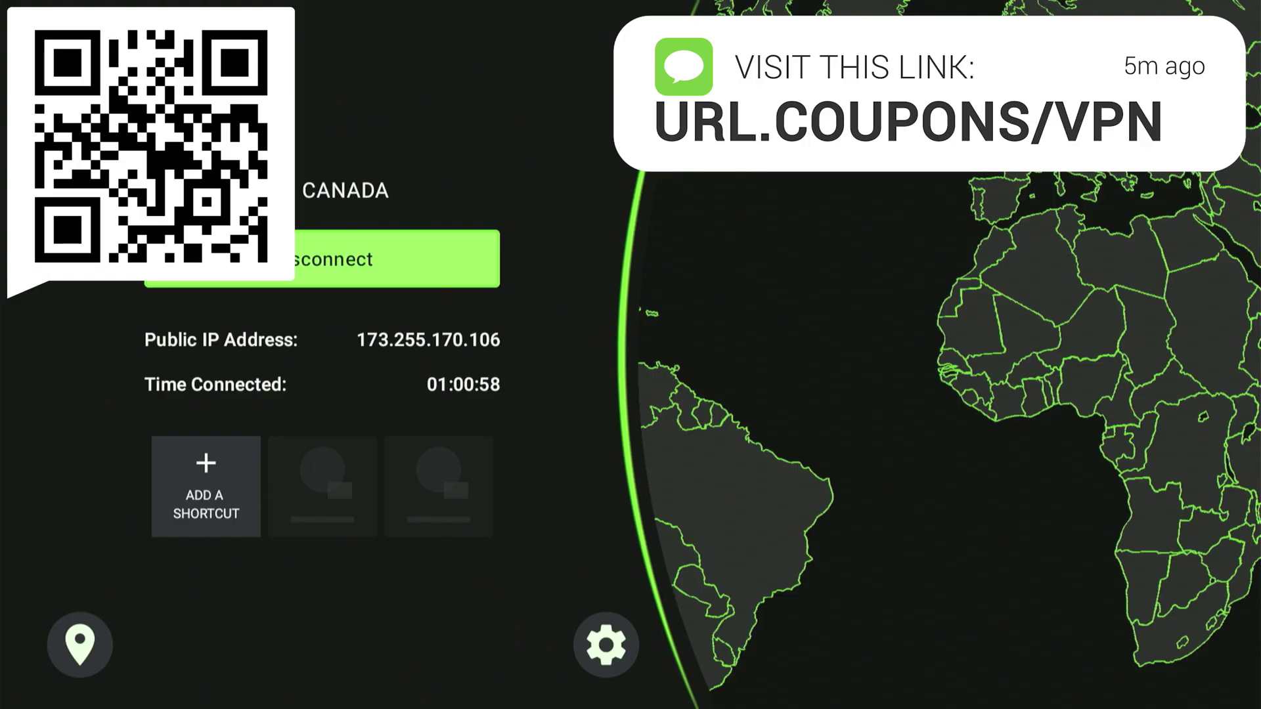
Turn on Connect on Android Startup and Auto-connect in IPVanish settings.
key("Right")
key("Return")
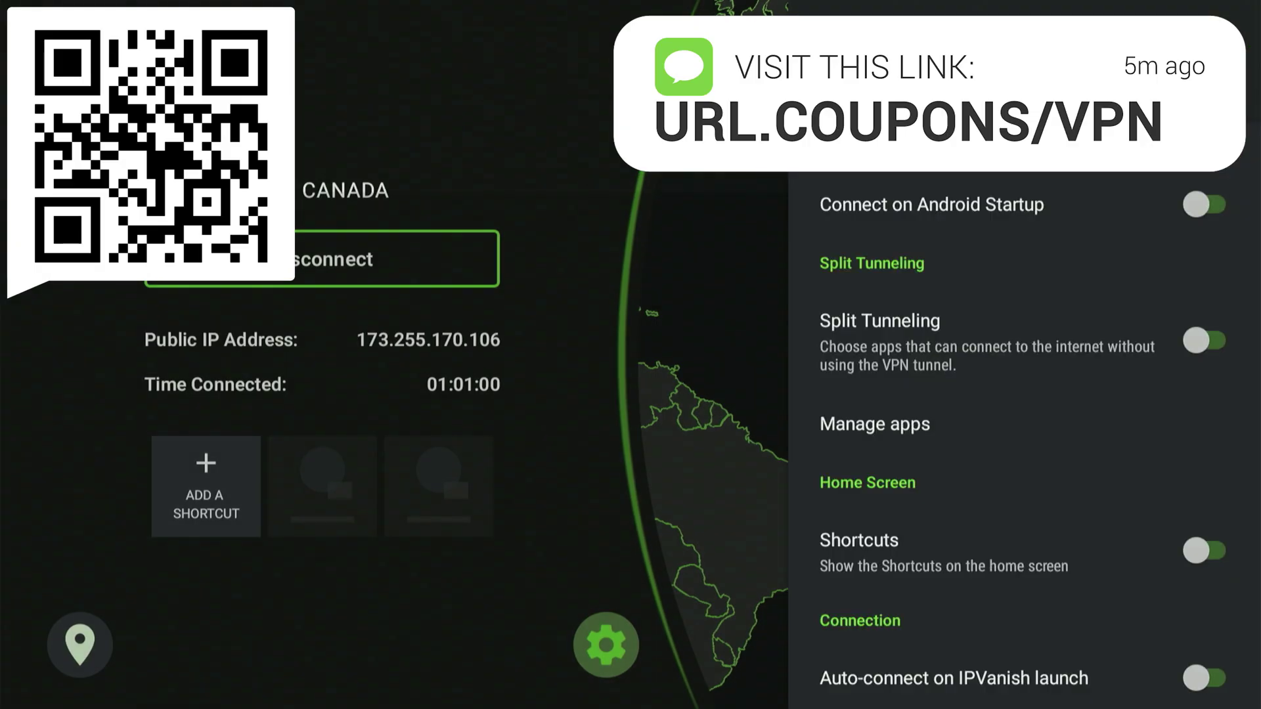
key("Return")
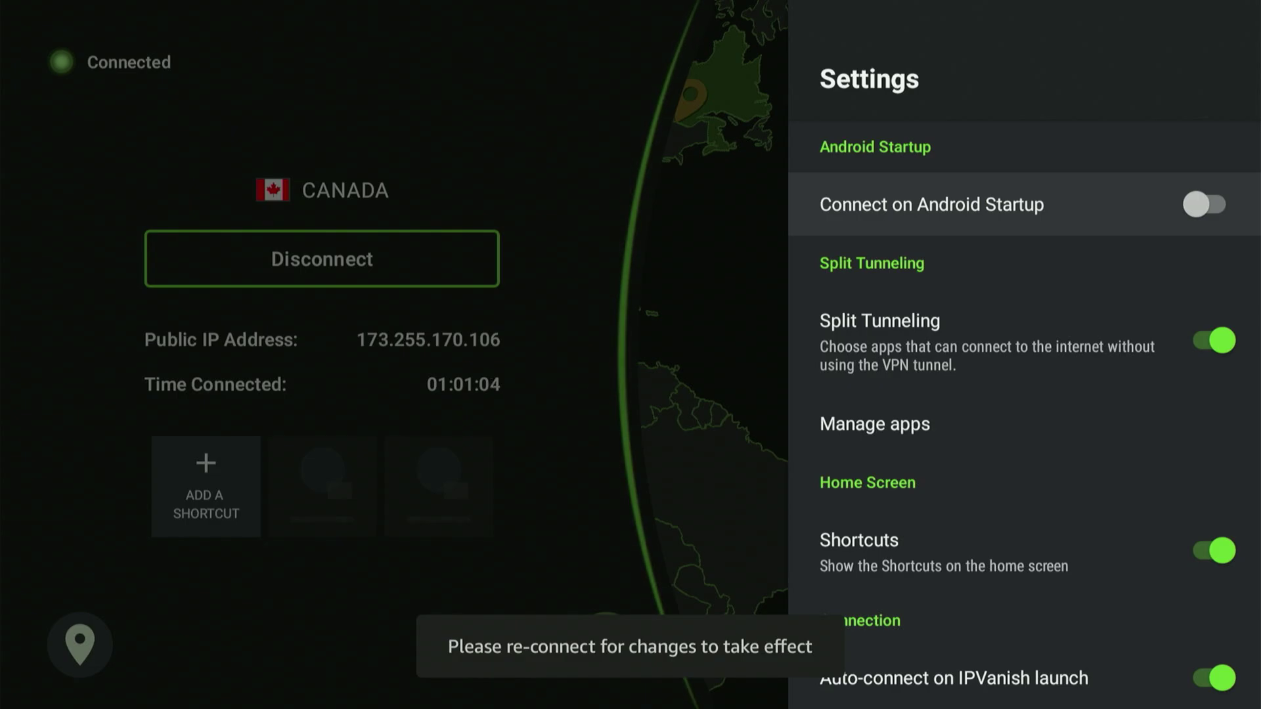
key("Return")
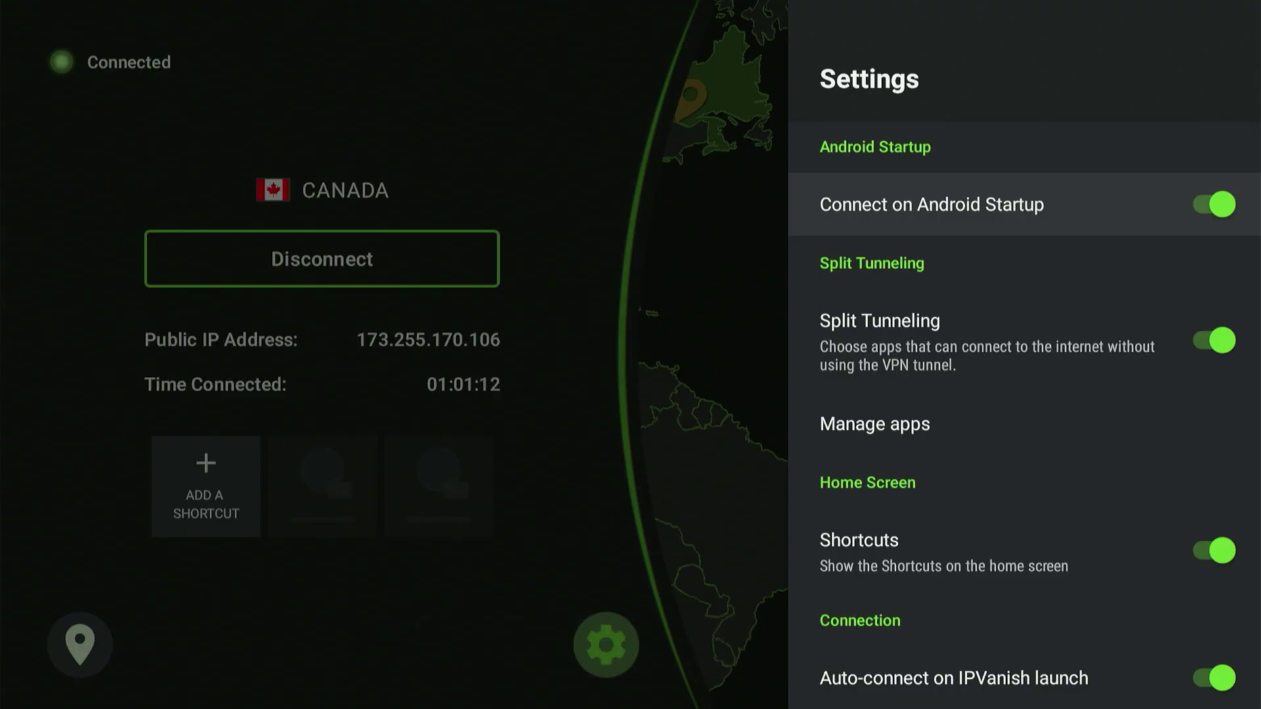
key("Down")
key("Down")
key("Down")
key("Down")
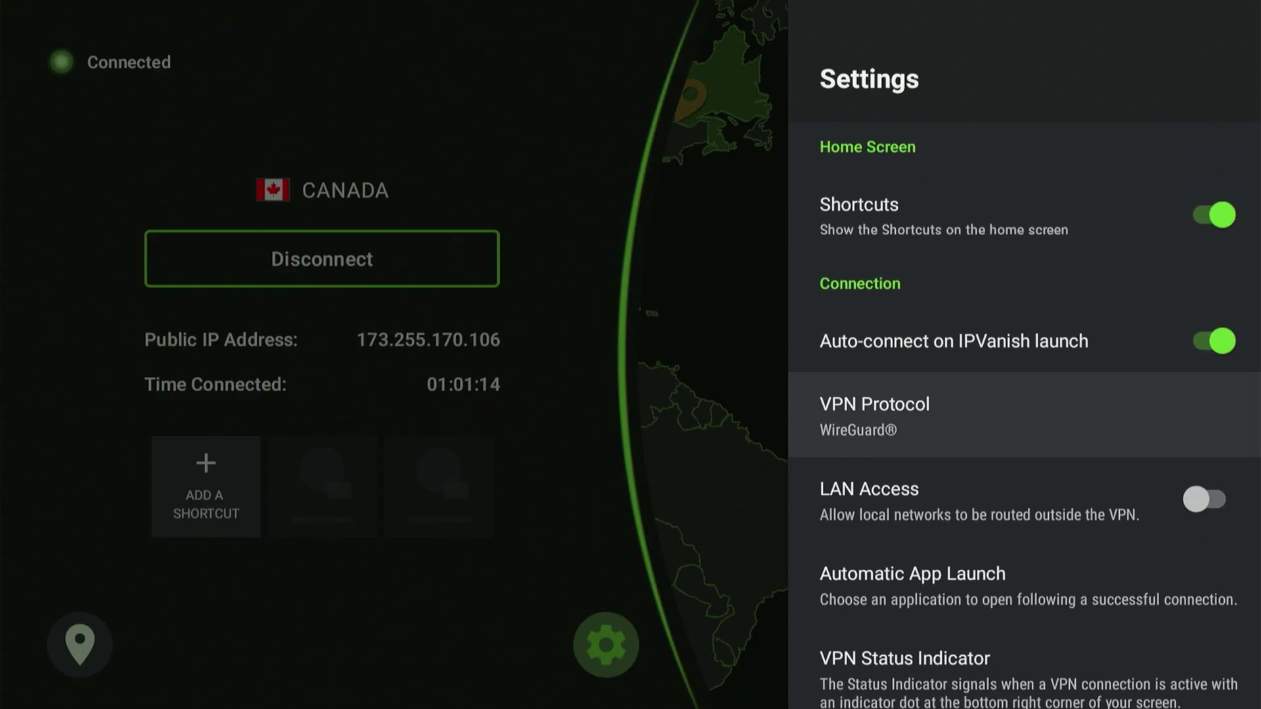
key("Return")
key("Return")
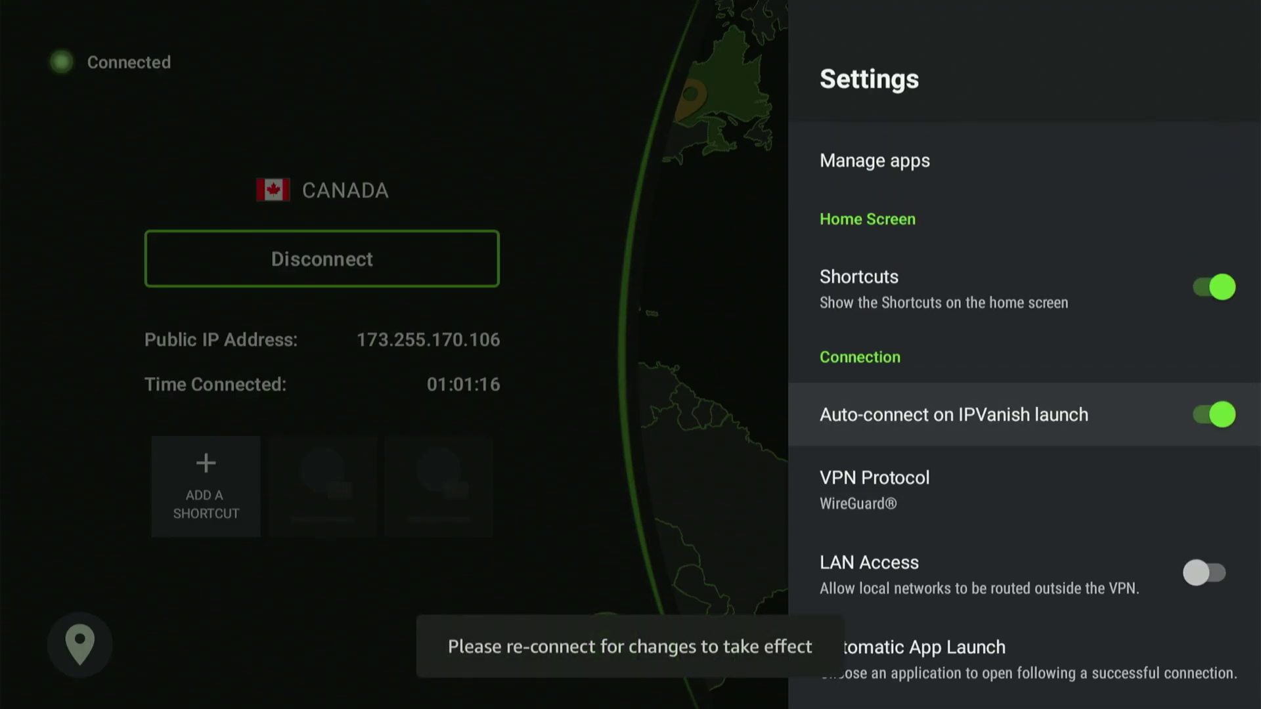
key("Up")
key("Up")
key("Up")
key("Up")
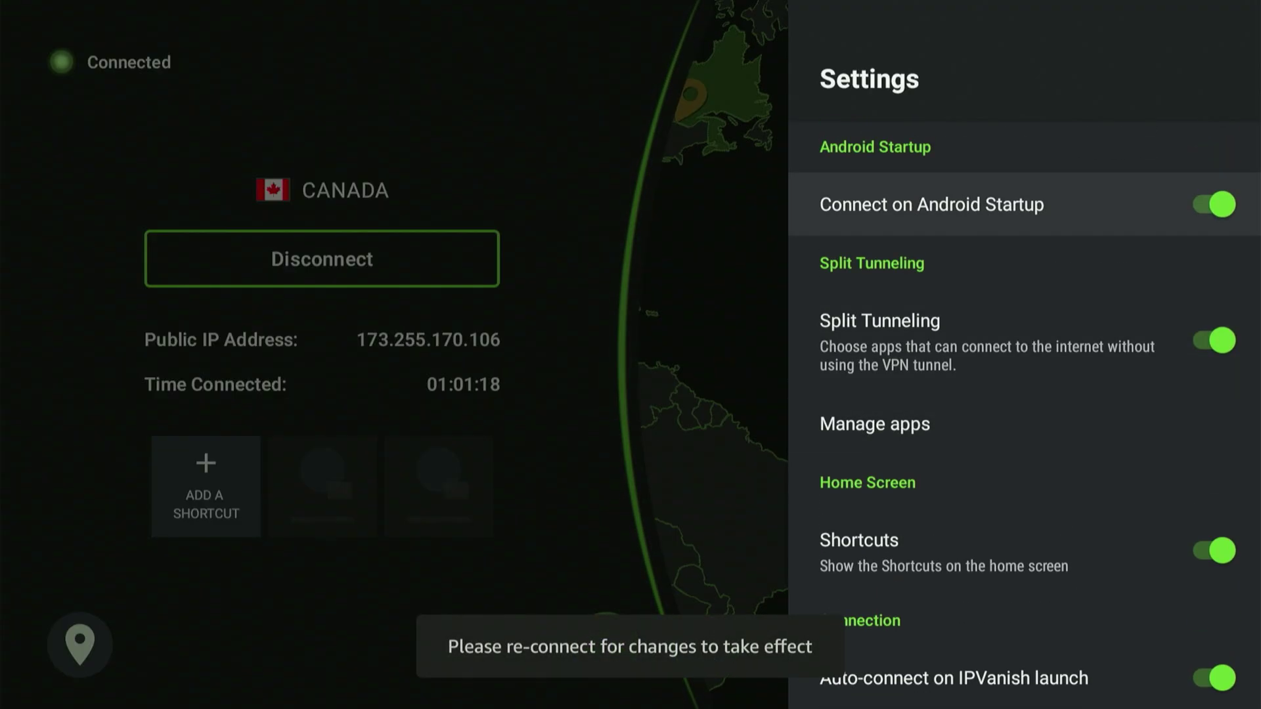
key("Down")
key("Down")
key("Down")
key("Down")
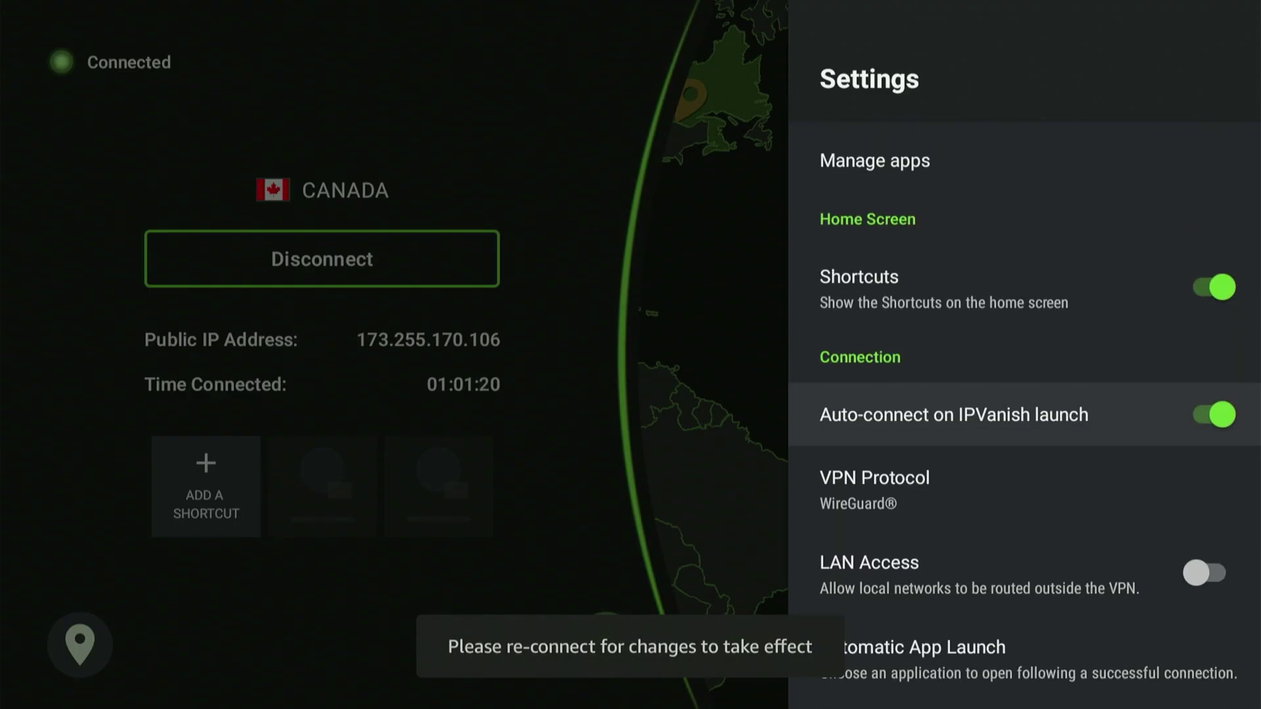
Go to the home screen and open Your Apps & Channels.
key("Home")
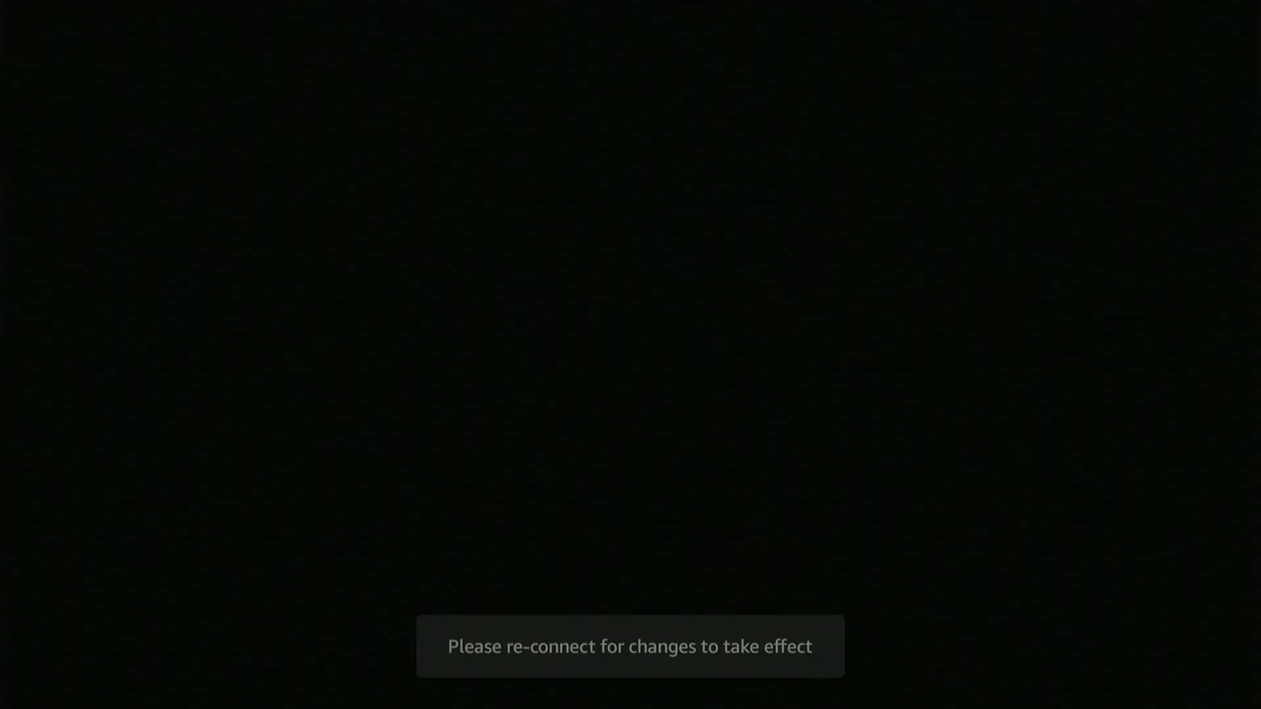
key("Right")
key("Right")
key("Right")
key("Right")
key("Right")
key("Right")
key("Right")
key("Right")
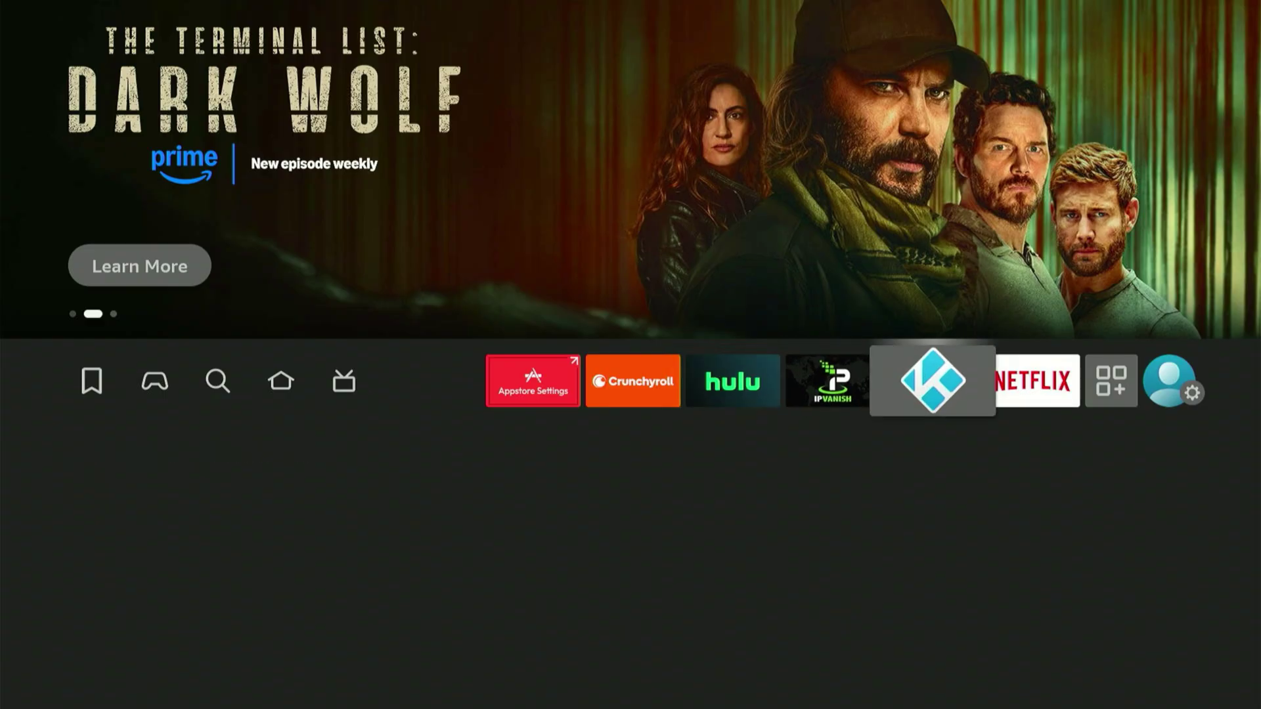
key("Return")
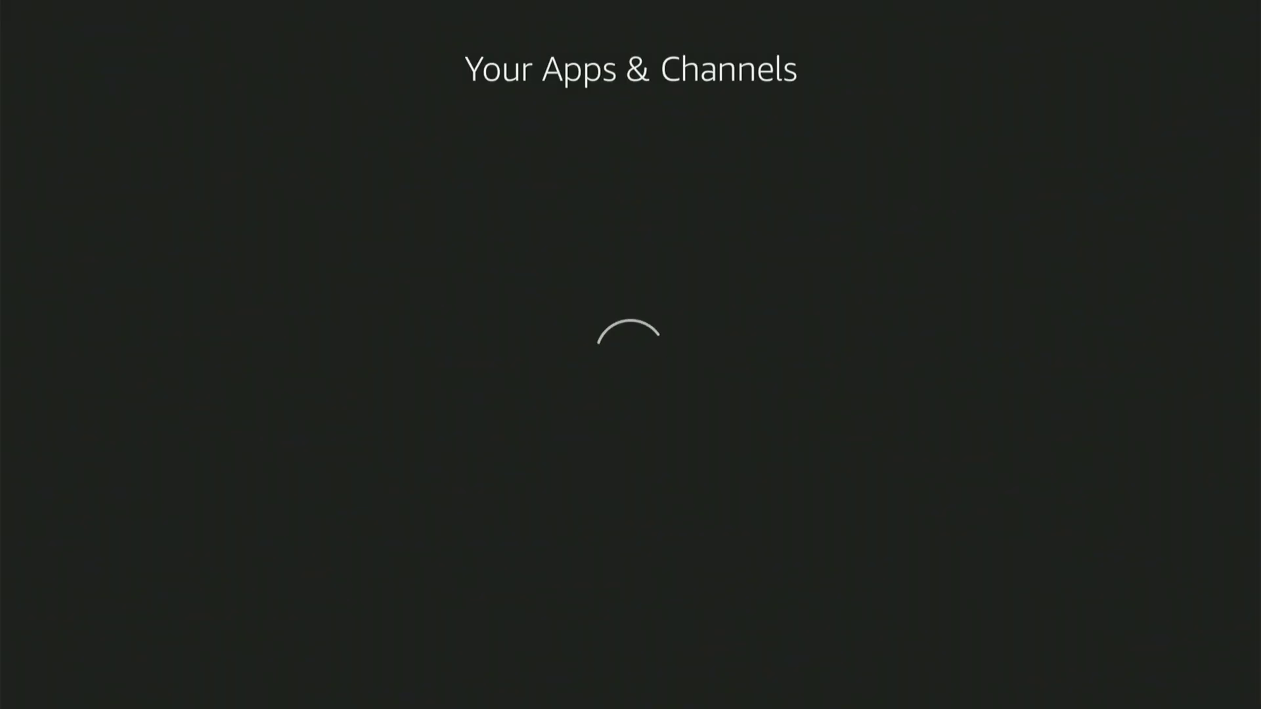